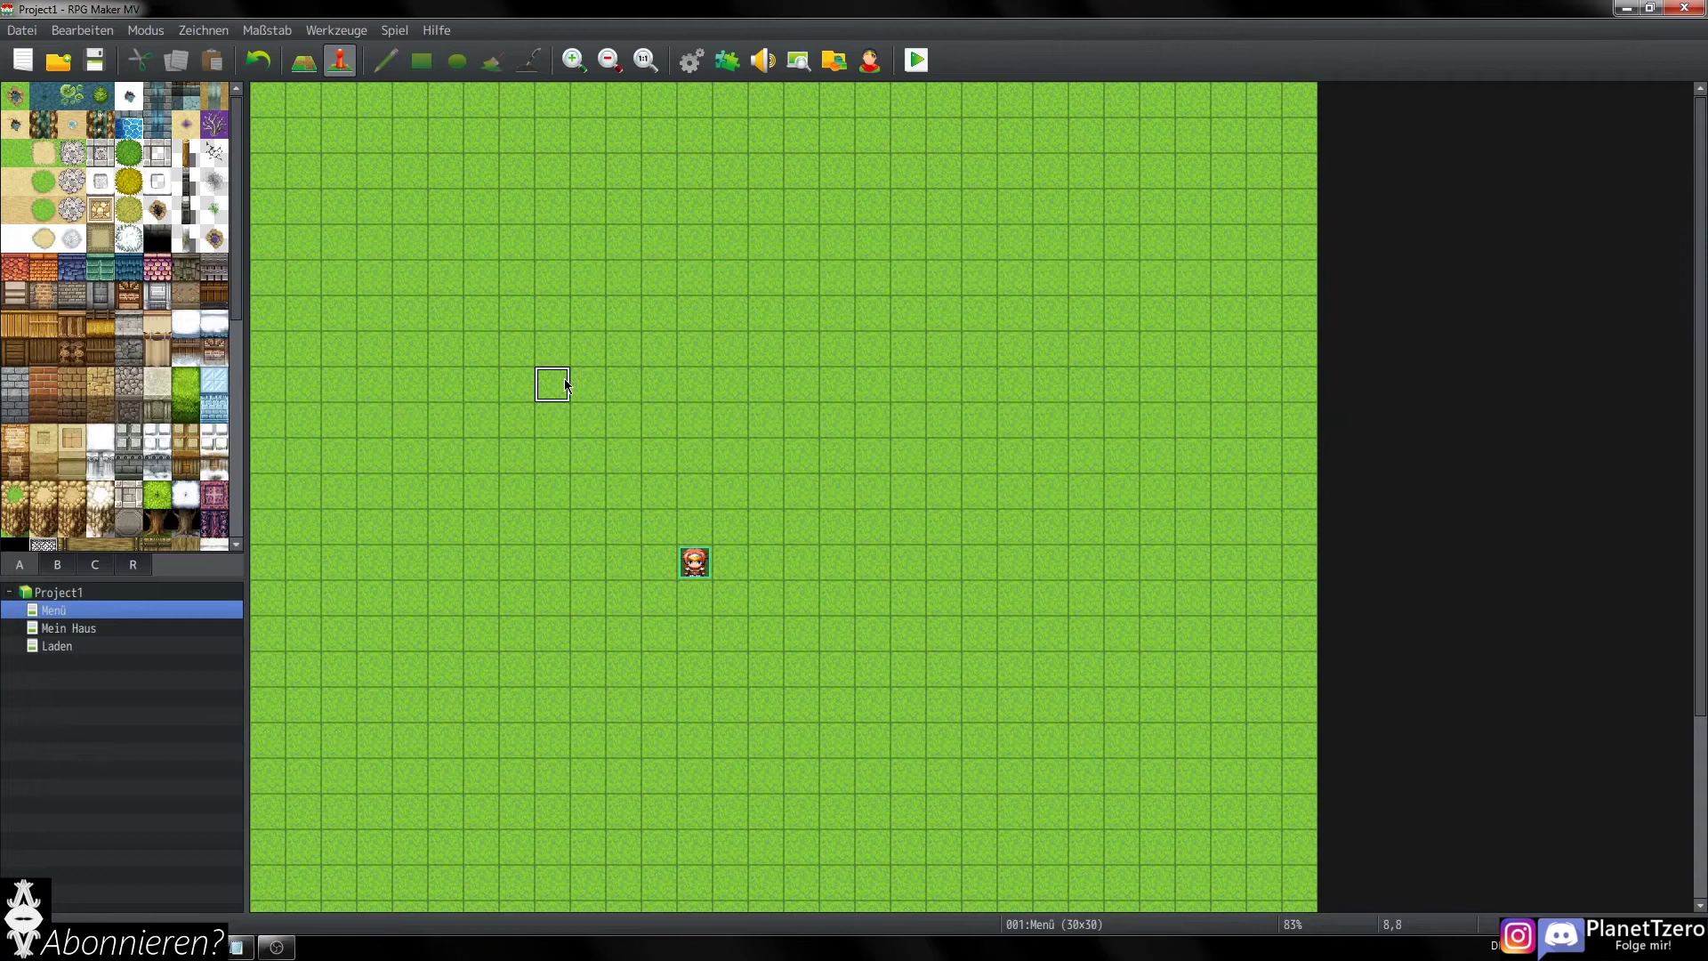
- Create a new event on the empty map tile with an Autorun trigger
{"action": "double_click", "coordinate": [549, 399]}
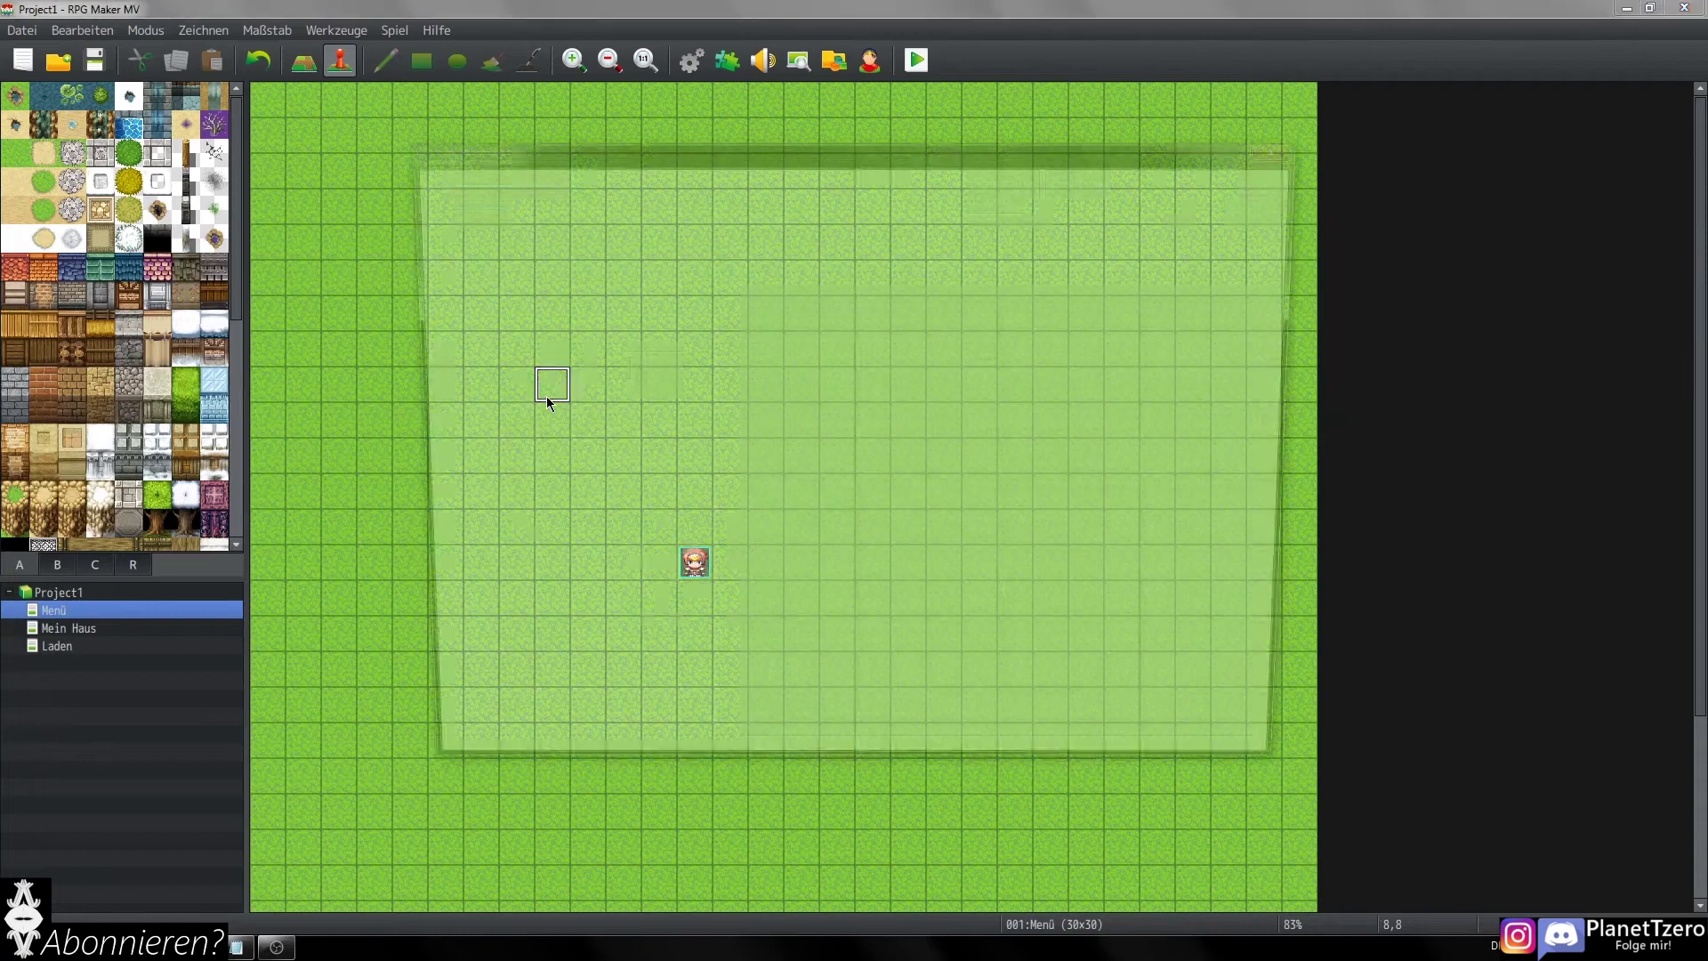
{"action": "left_click", "coordinate": [623, 724]}
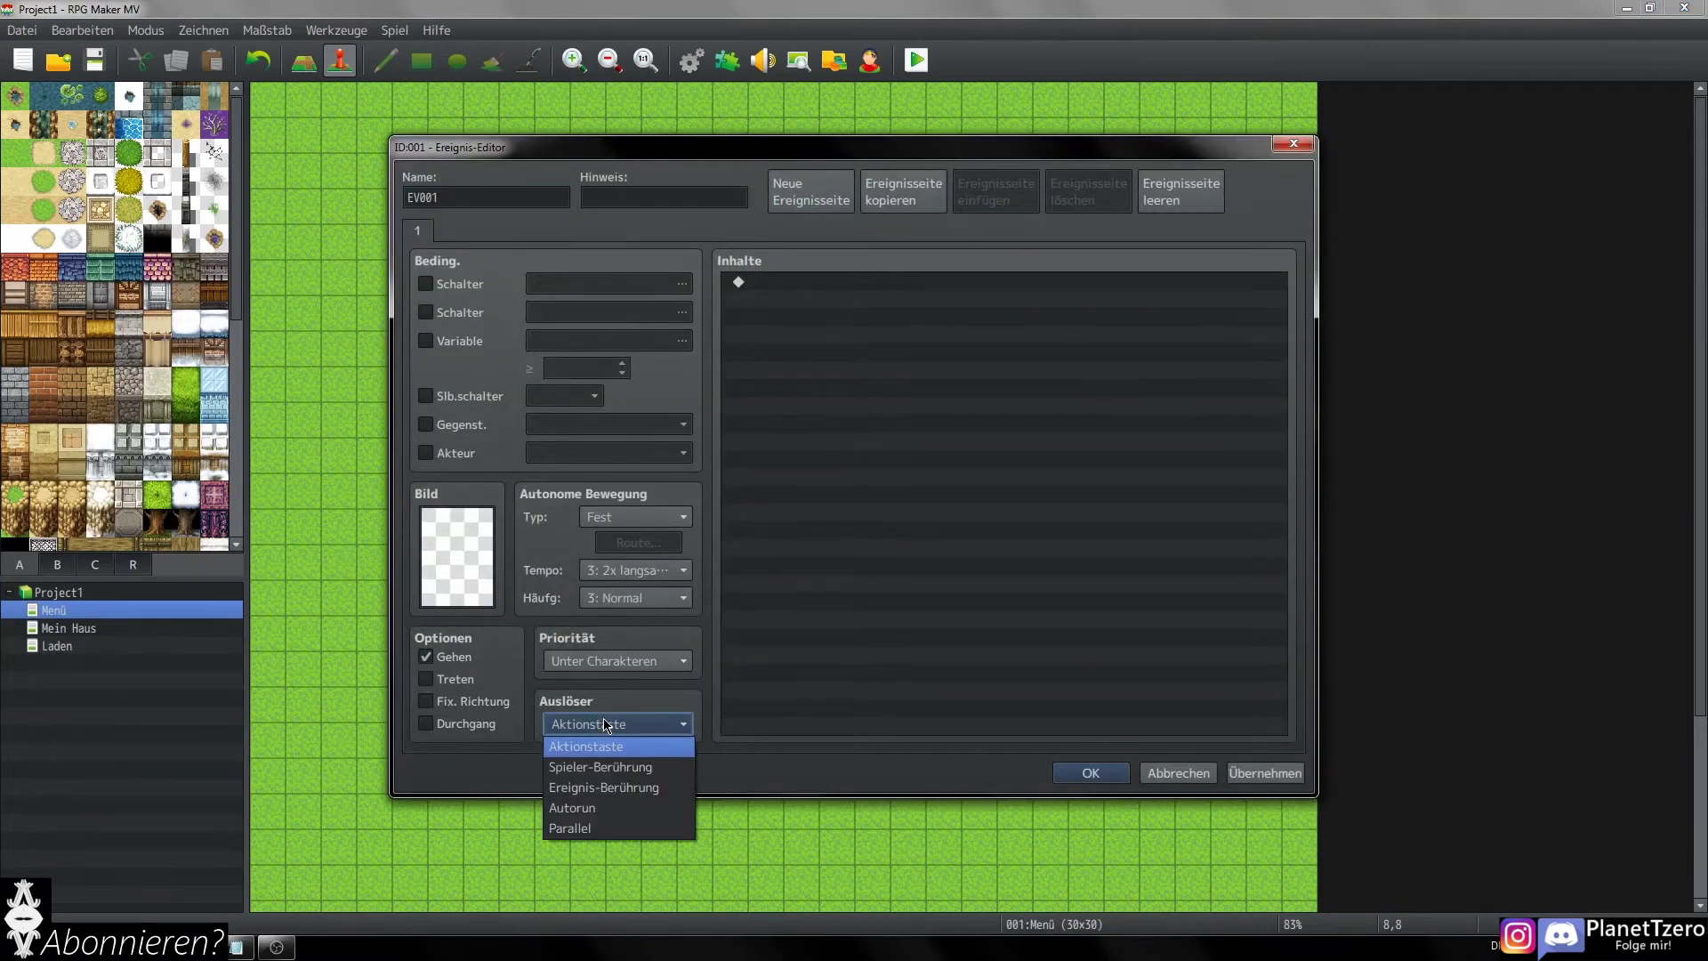
{"action": "left_click", "coordinate": [594, 810]}
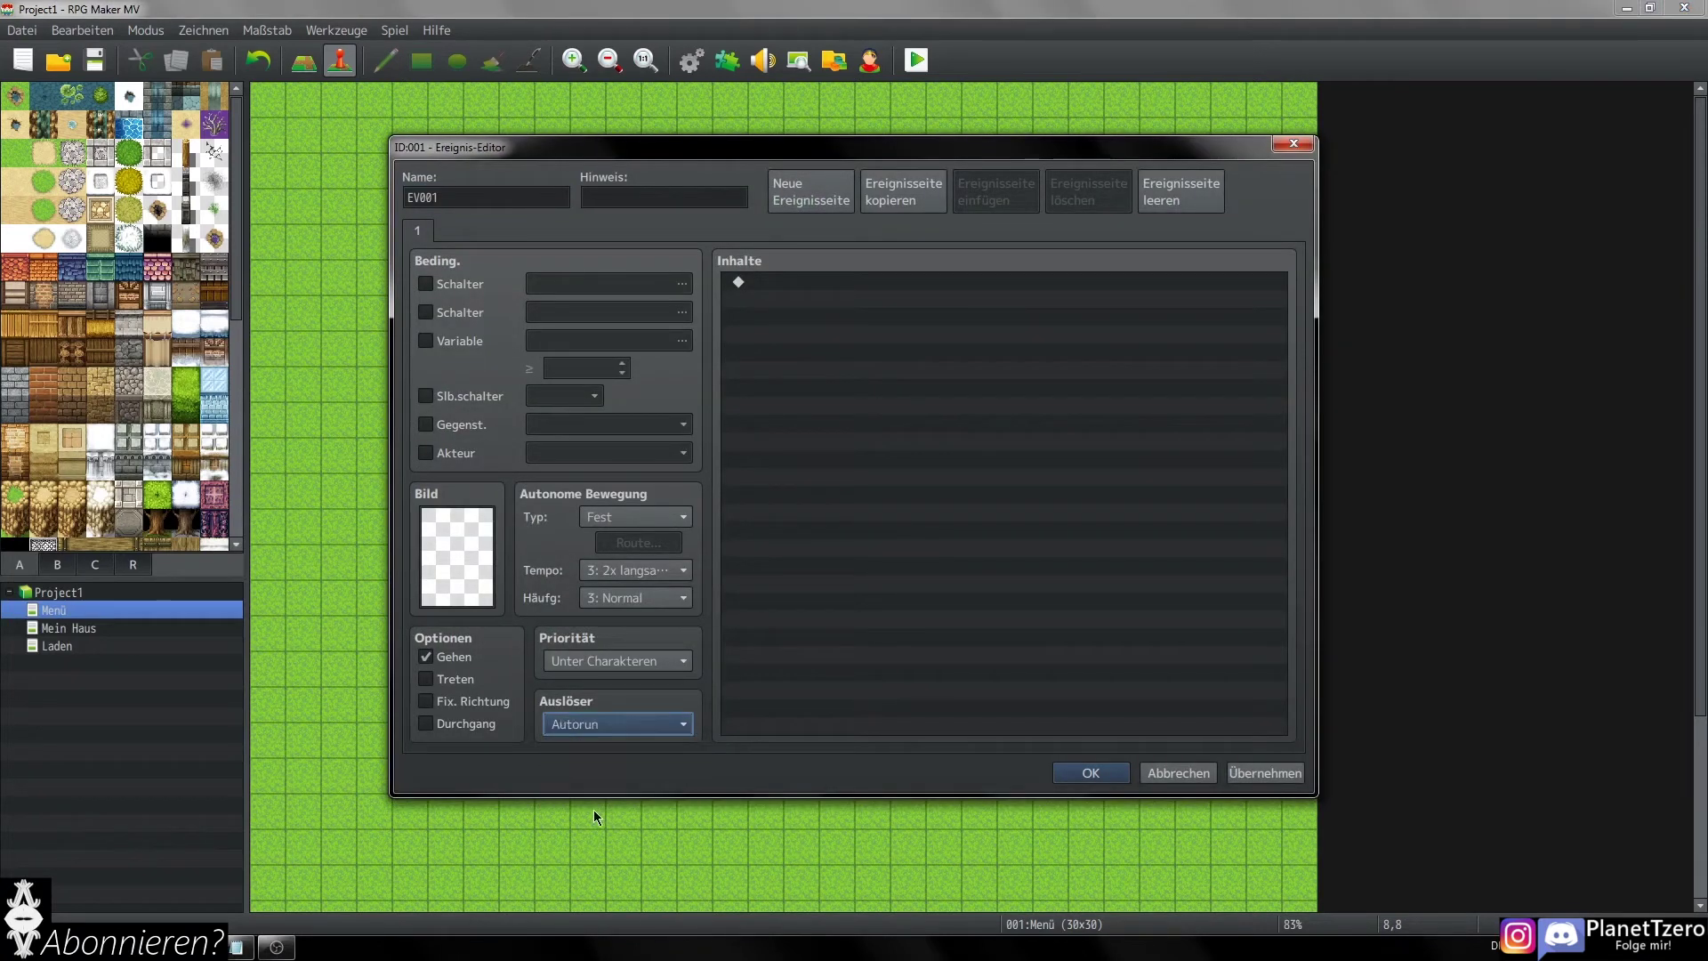
- Add a command turning switch 0001 'menü' ON
{"action": "double_click", "coordinate": [849, 369]}
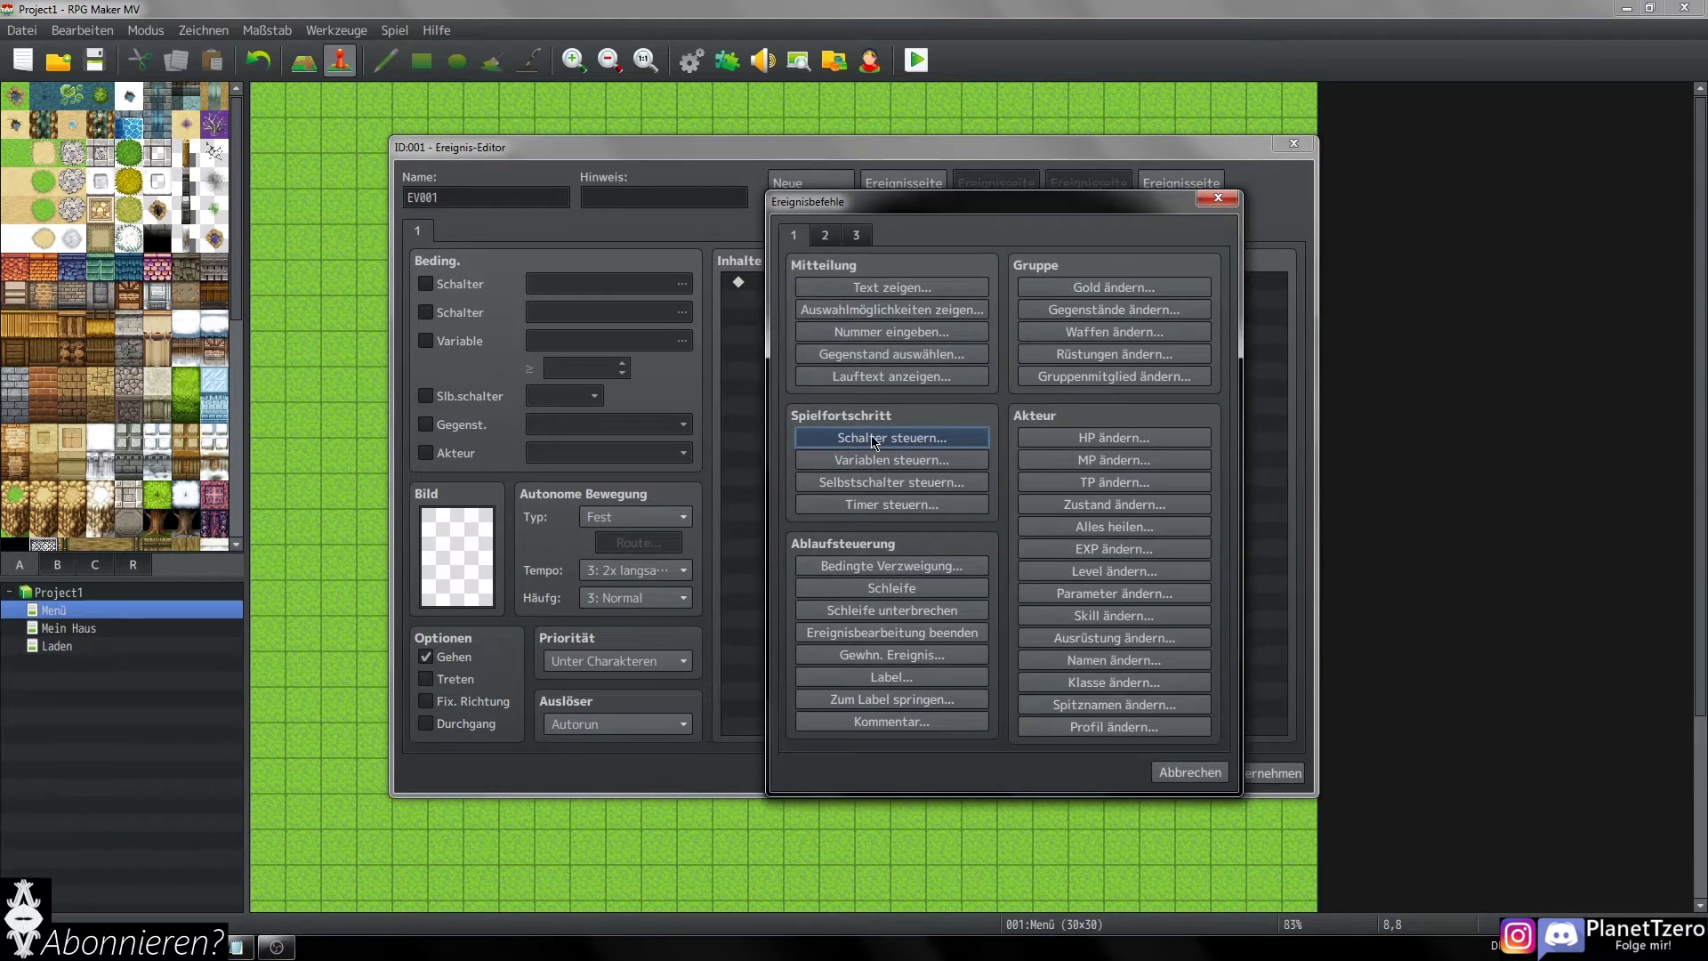
{"action": "left_click", "coordinate": [871, 438]}
{"action": "left_click", "coordinate": [1117, 451]}
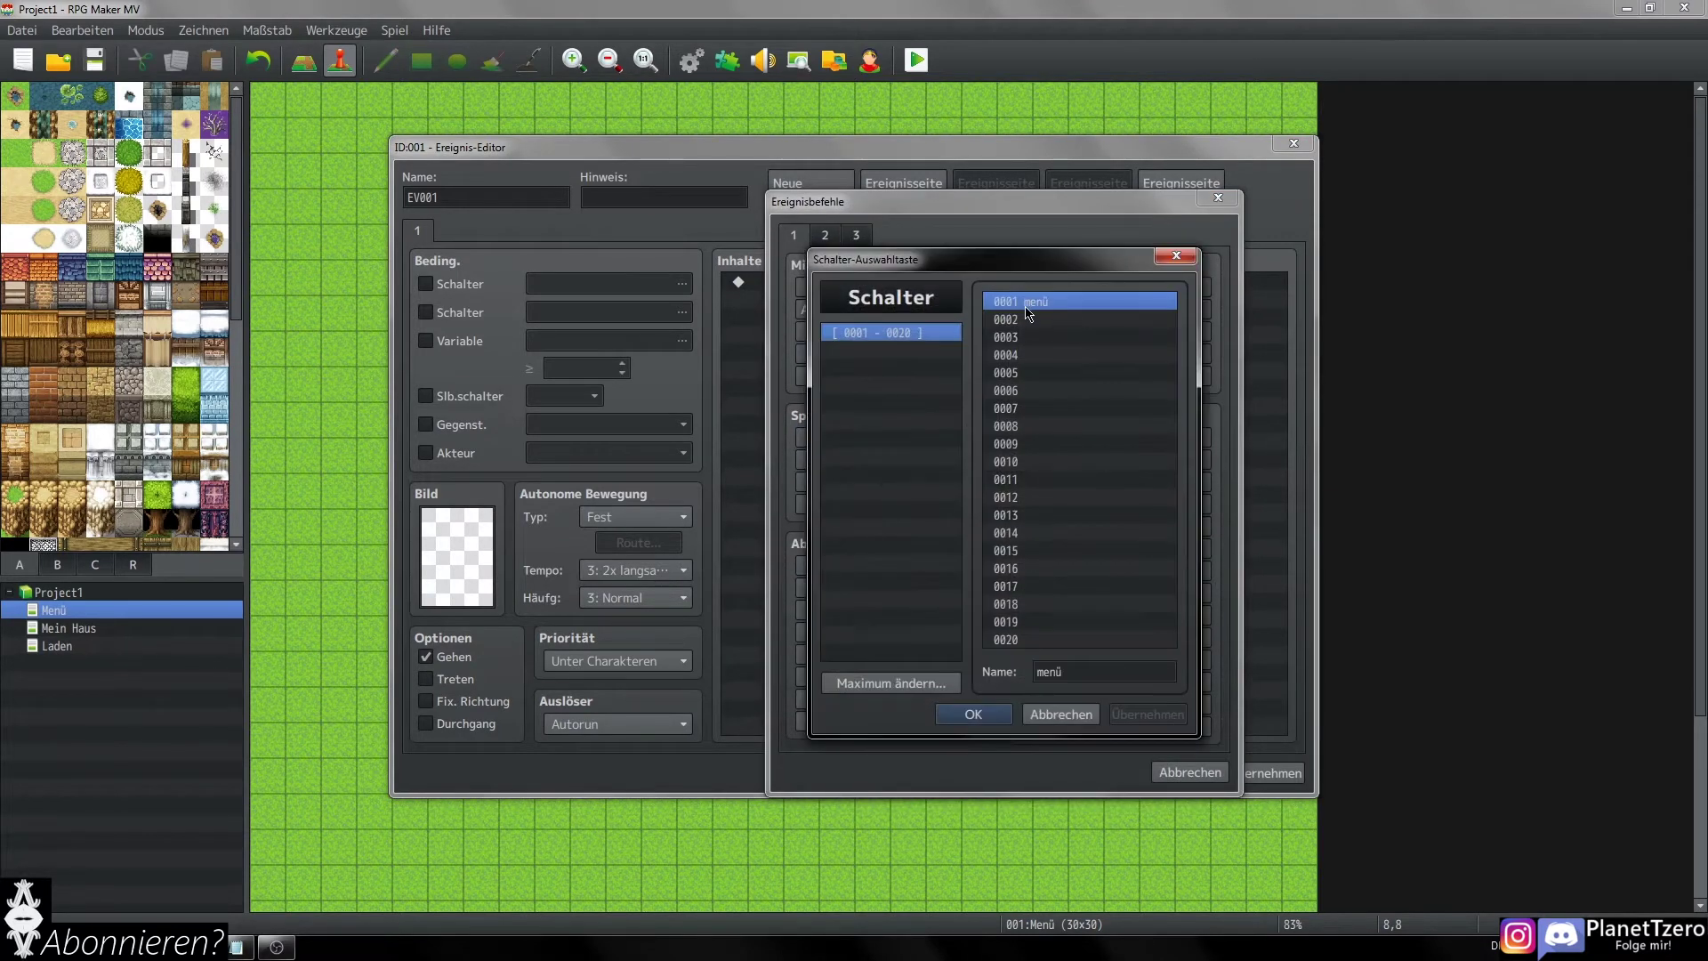
{"action": "double_click", "coordinate": [1093, 670]}
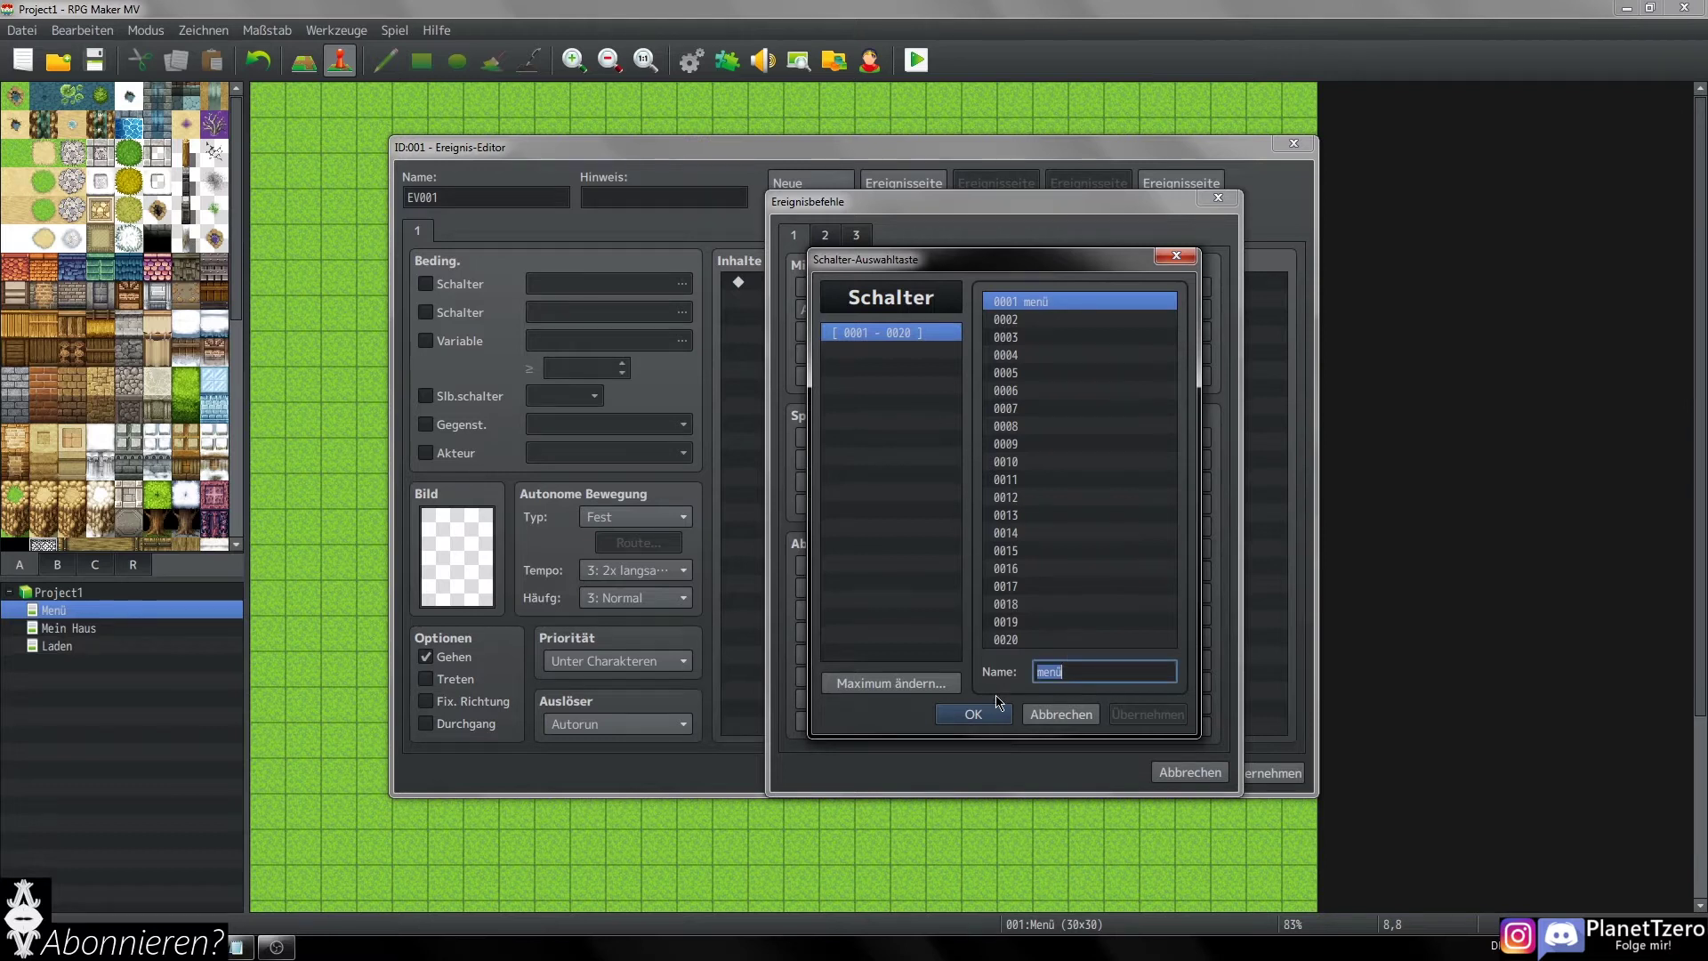
{"action": "left_click", "coordinate": [973, 713]}
{"action": "left_click", "coordinate": [1023, 578]}
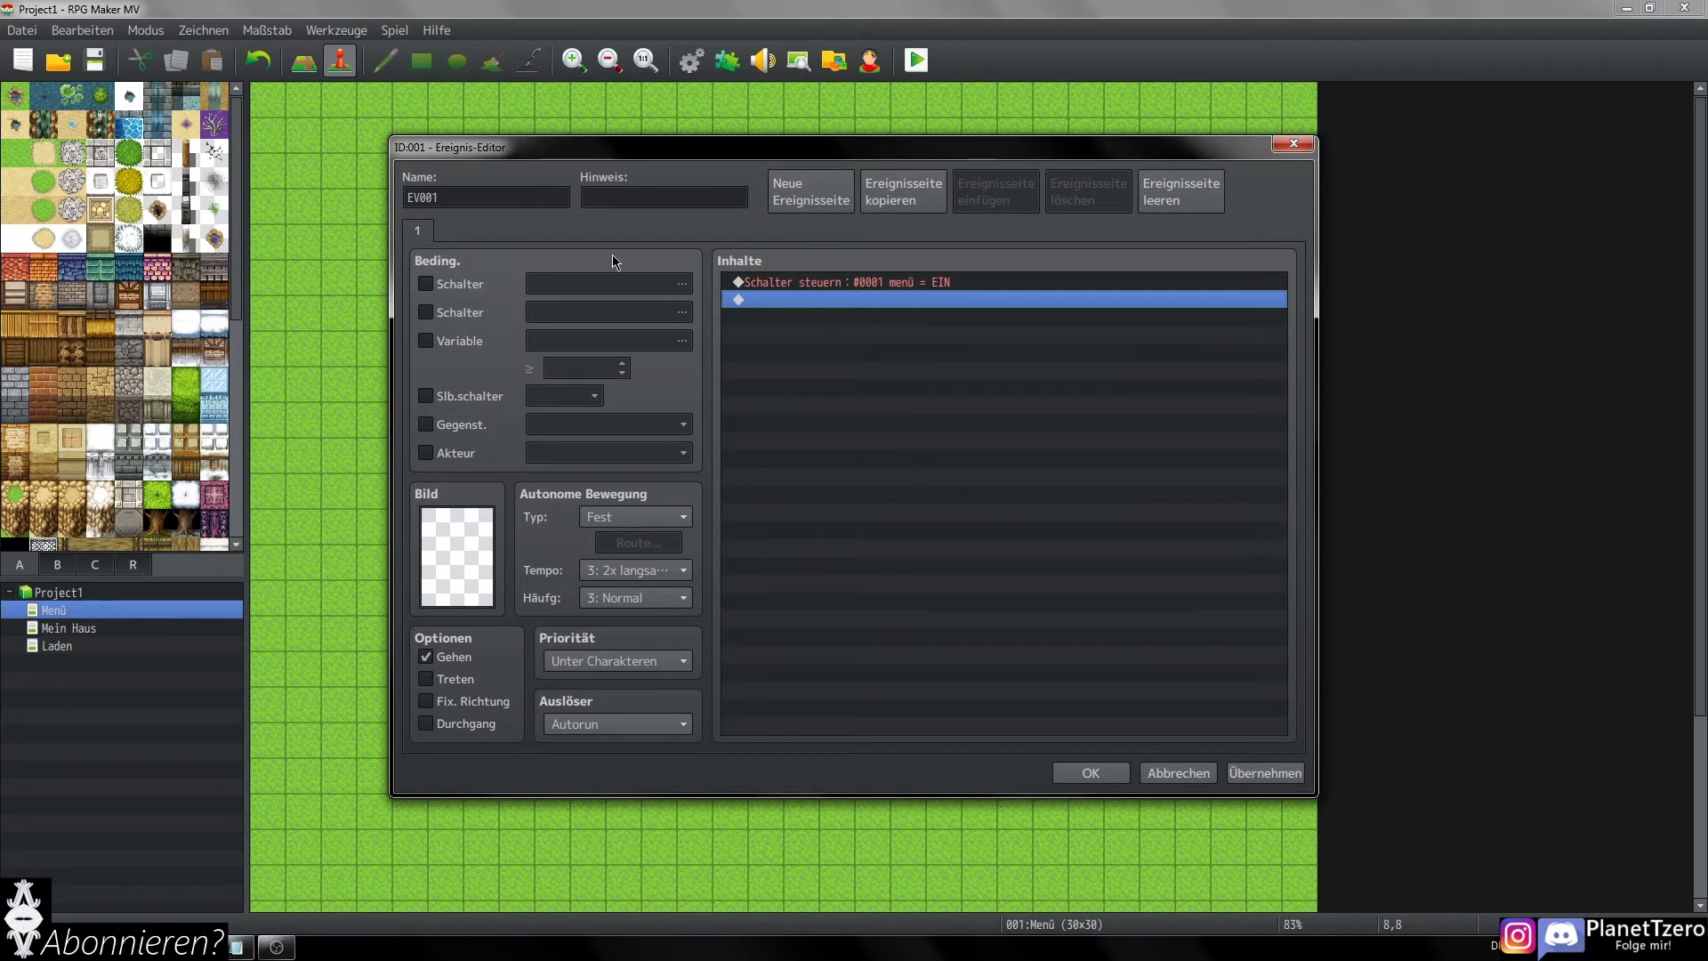
- Add a command turning self switch A ON, then add an empty second event page
{"action": "double_click", "coordinate": [894, 376]}
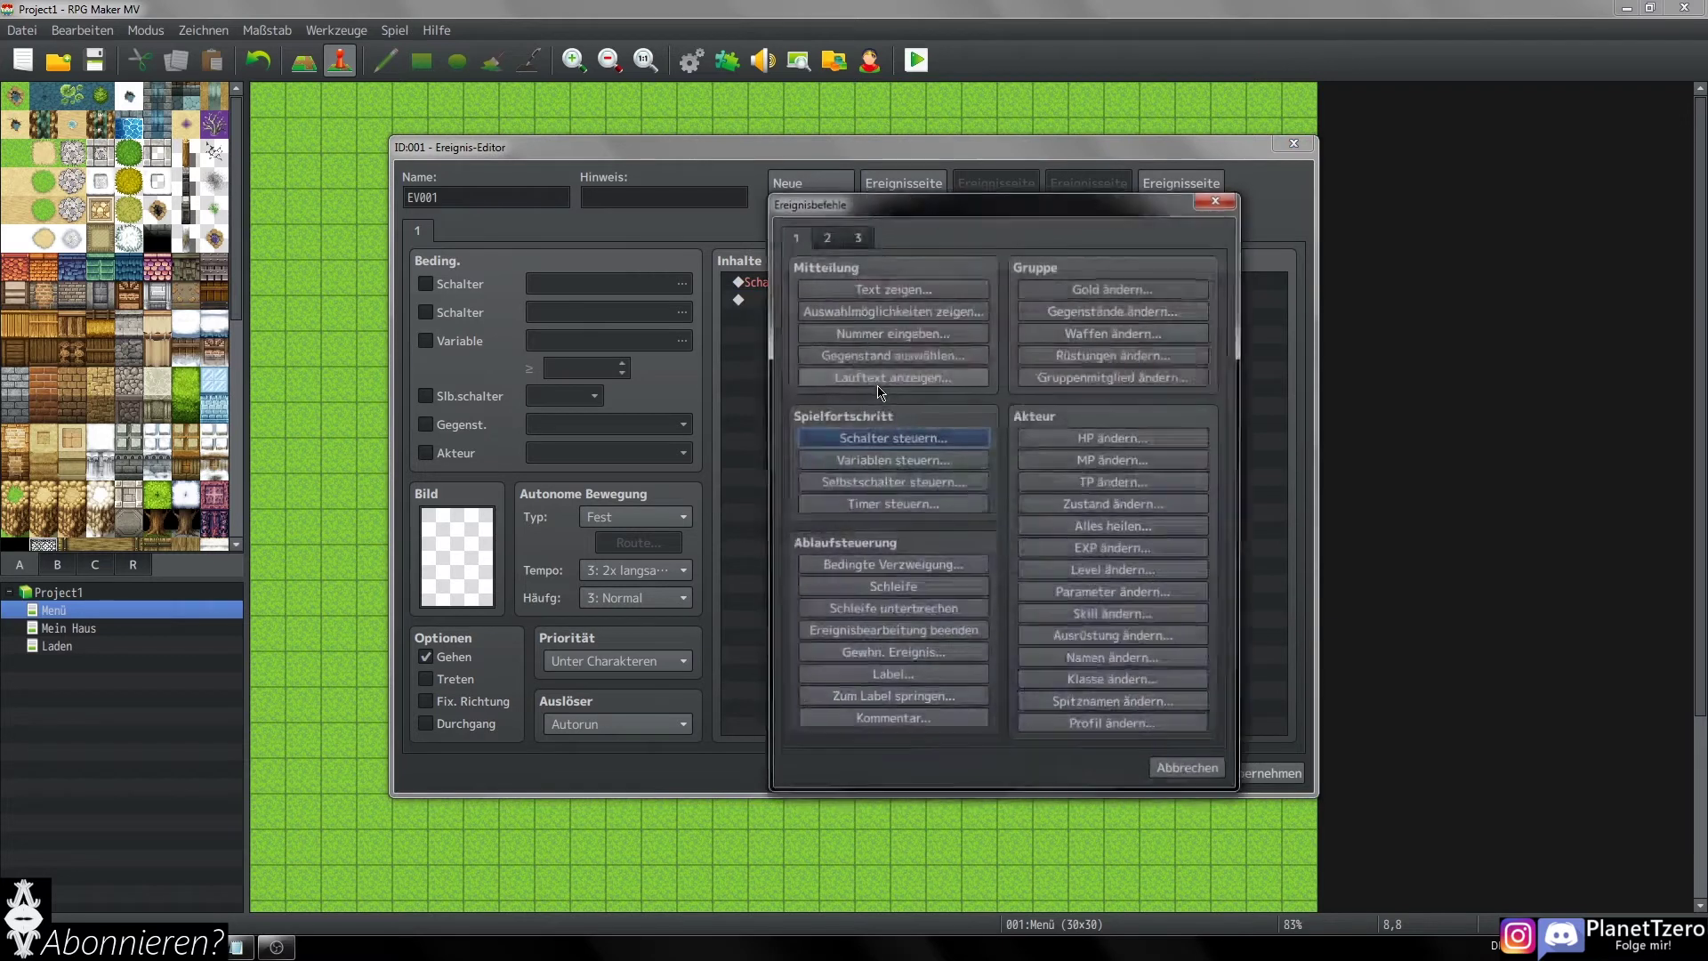
{"action": "left_click", "coordinate": [889, 482]}
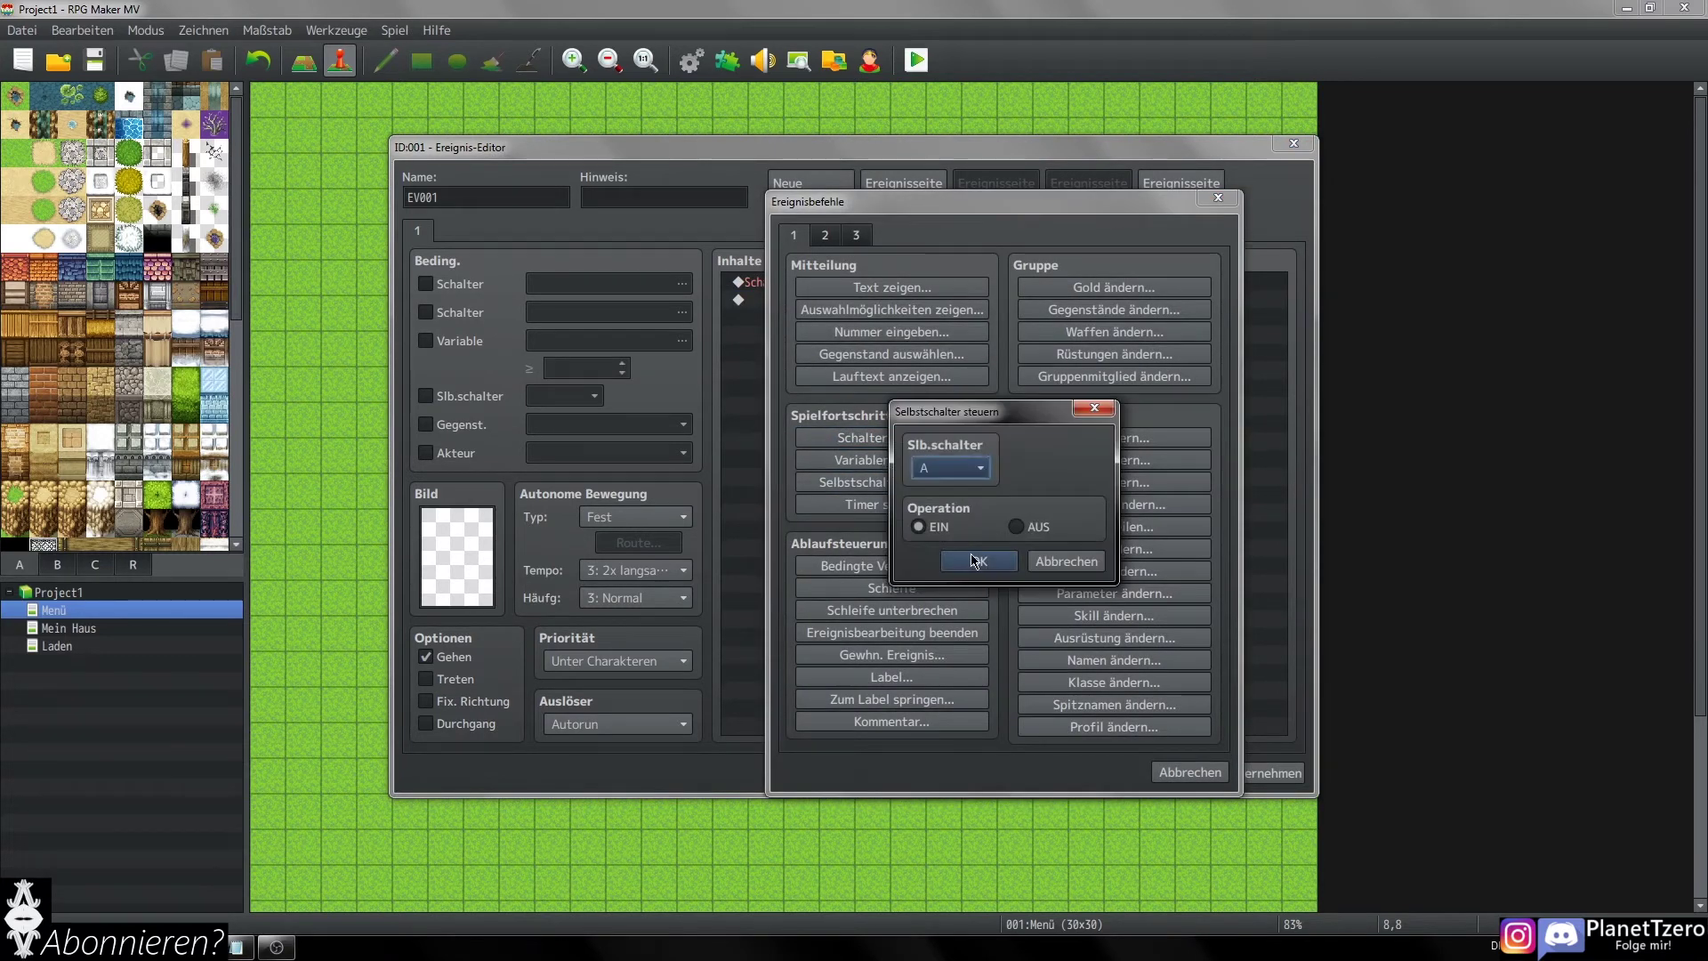
{"action": "left_click", "coordinate": [974, 561]}
{"action": "left_click", "coordinate": [829, 185]}
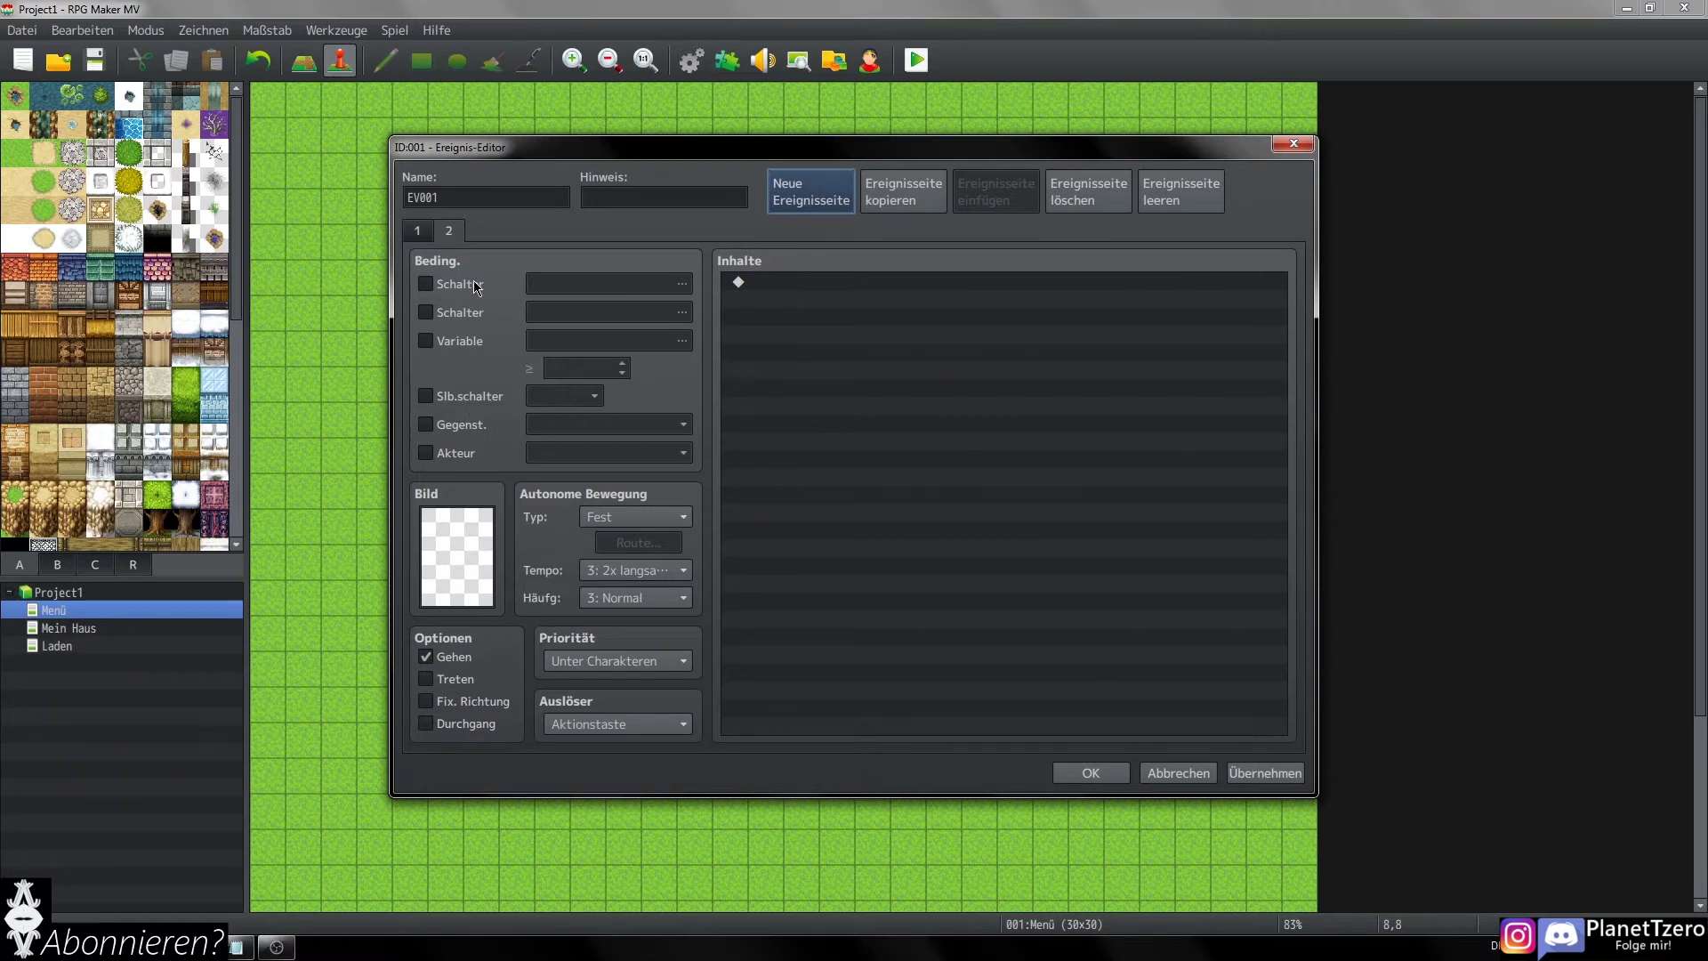
- Make page 2 require self switch A and apply the changes
{"action": "left_click", "coordinate": [457, 397]}
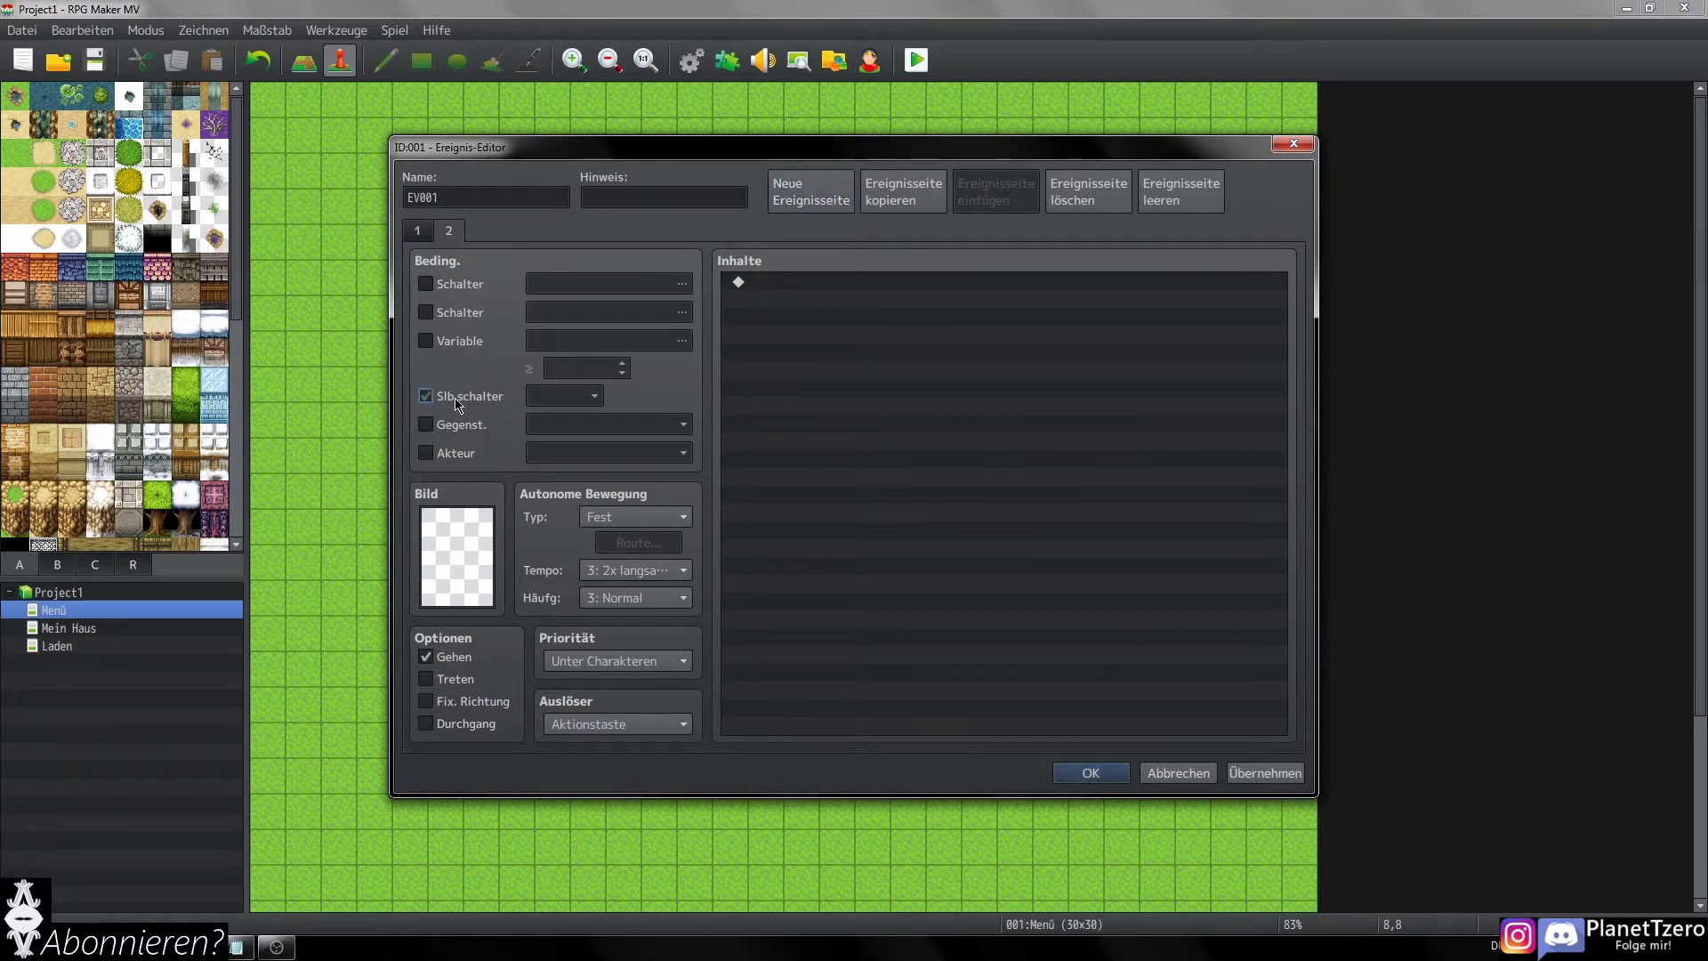
{"action": "left_click", "coordinate": [423, 235]}
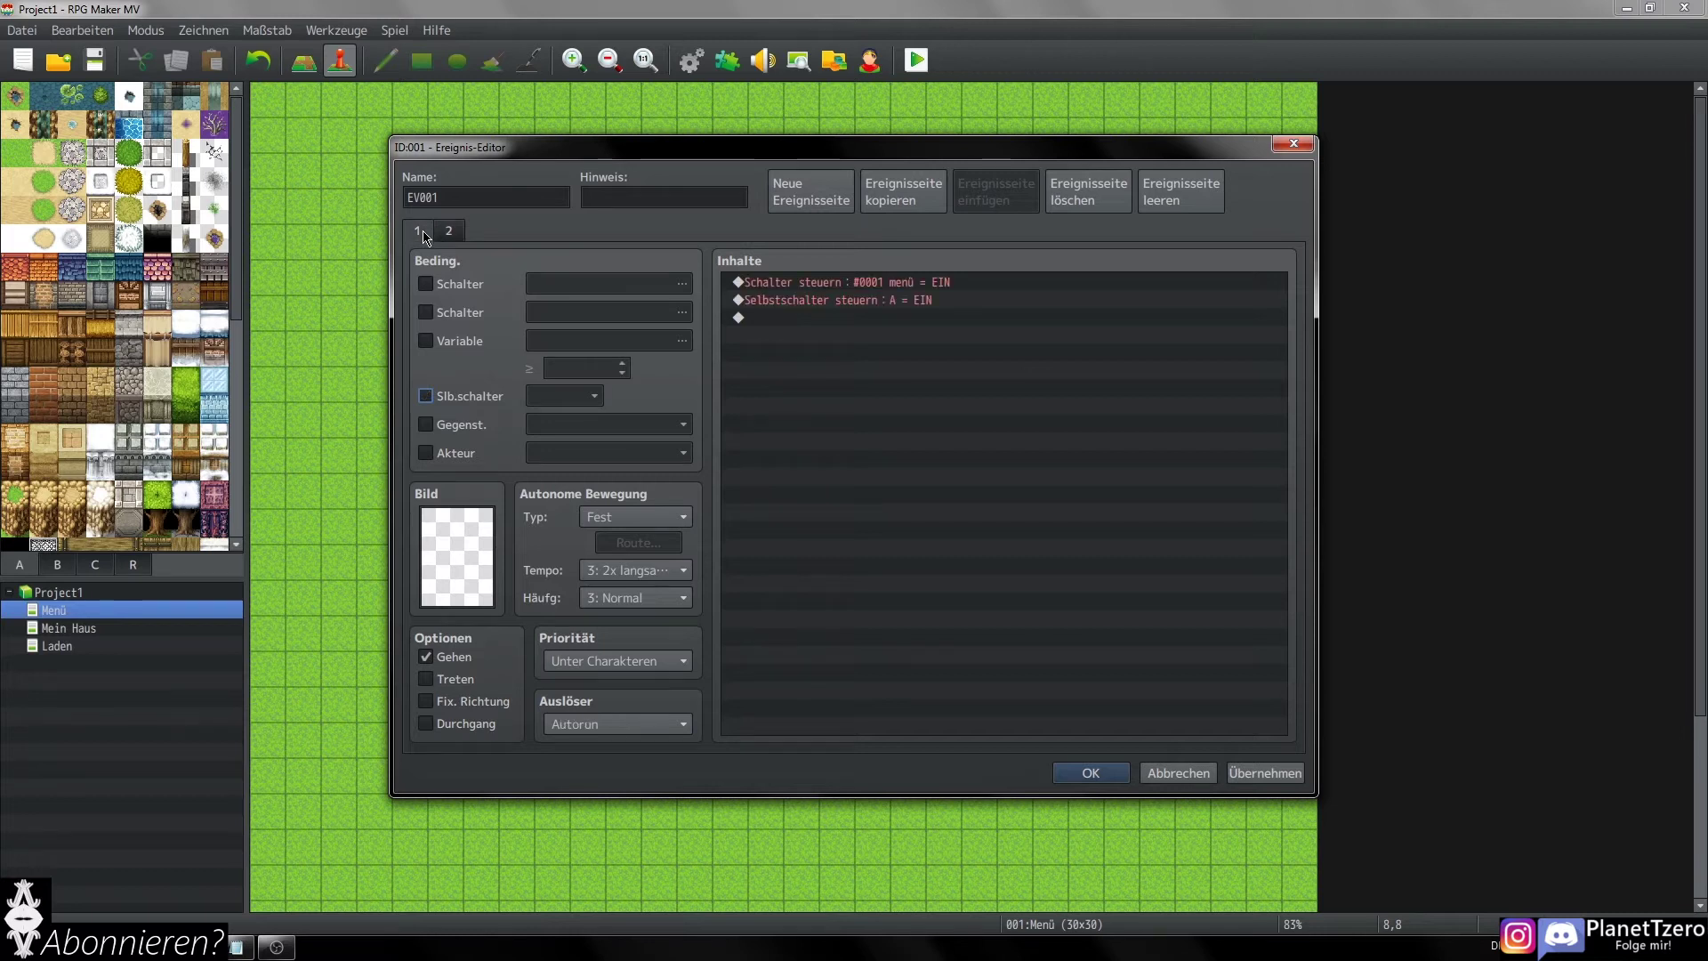
{"action": "left_click", "coordinate": [1276, 769]}
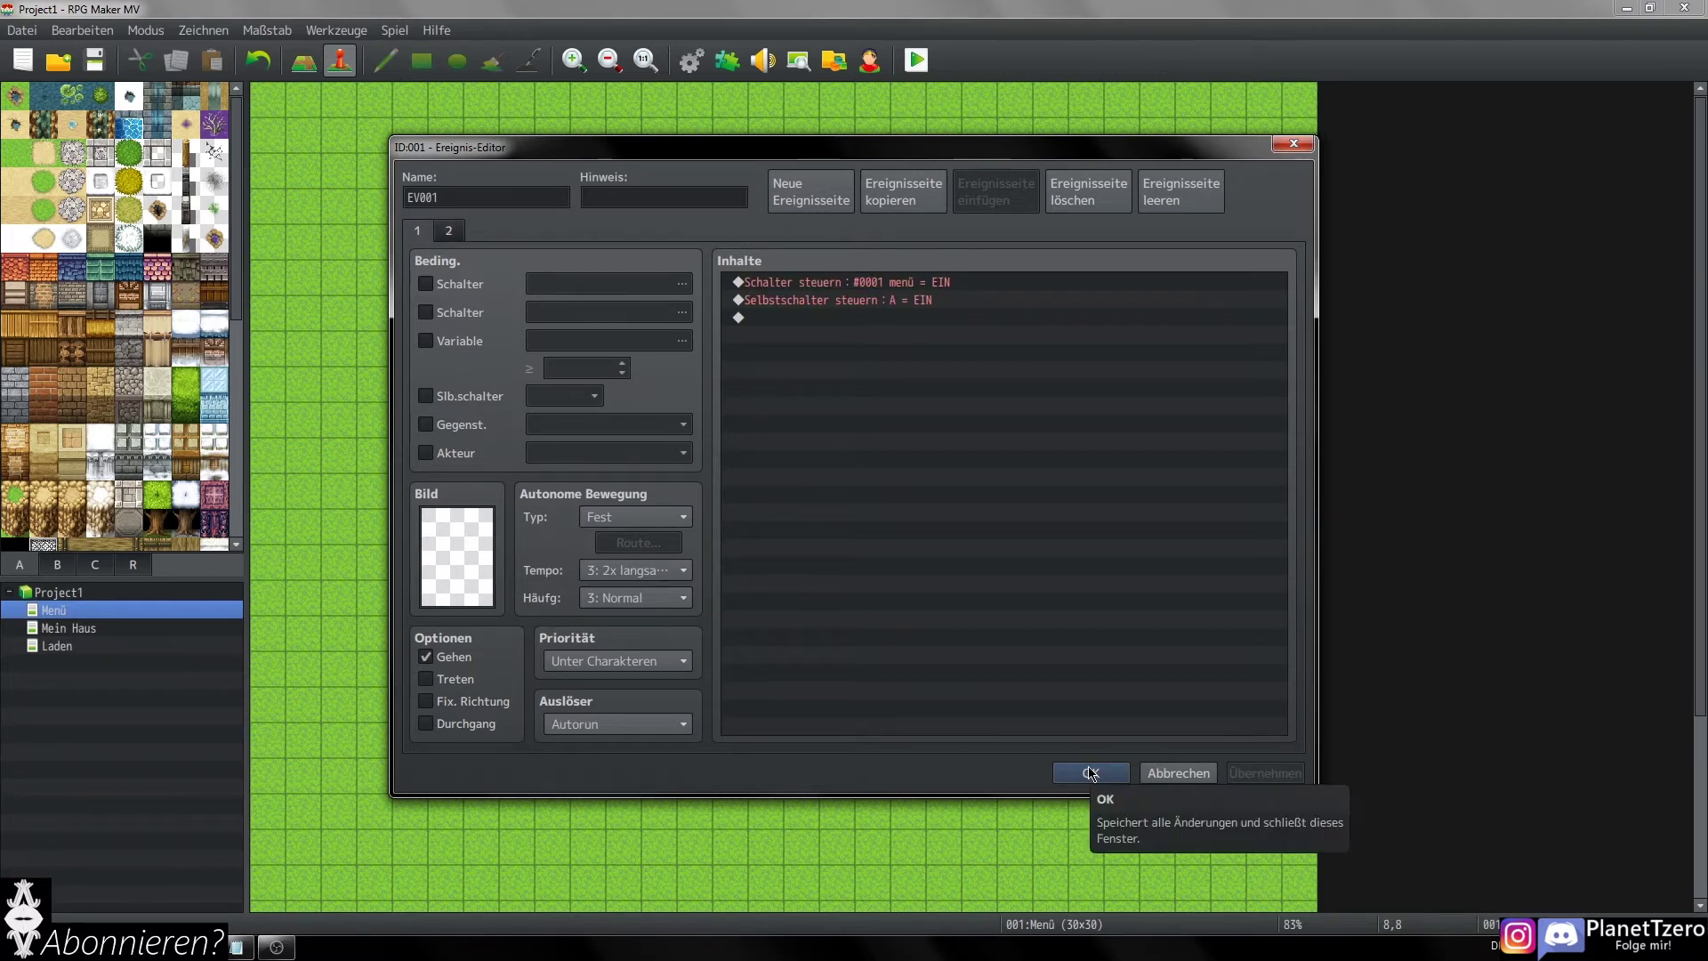
- Insert a Change Menu Access: Disable command at the top of page 1 and save the event
{"action": "left_click", "coordinate": [920, 282]}
{"action": "key", "text": "Insert"}
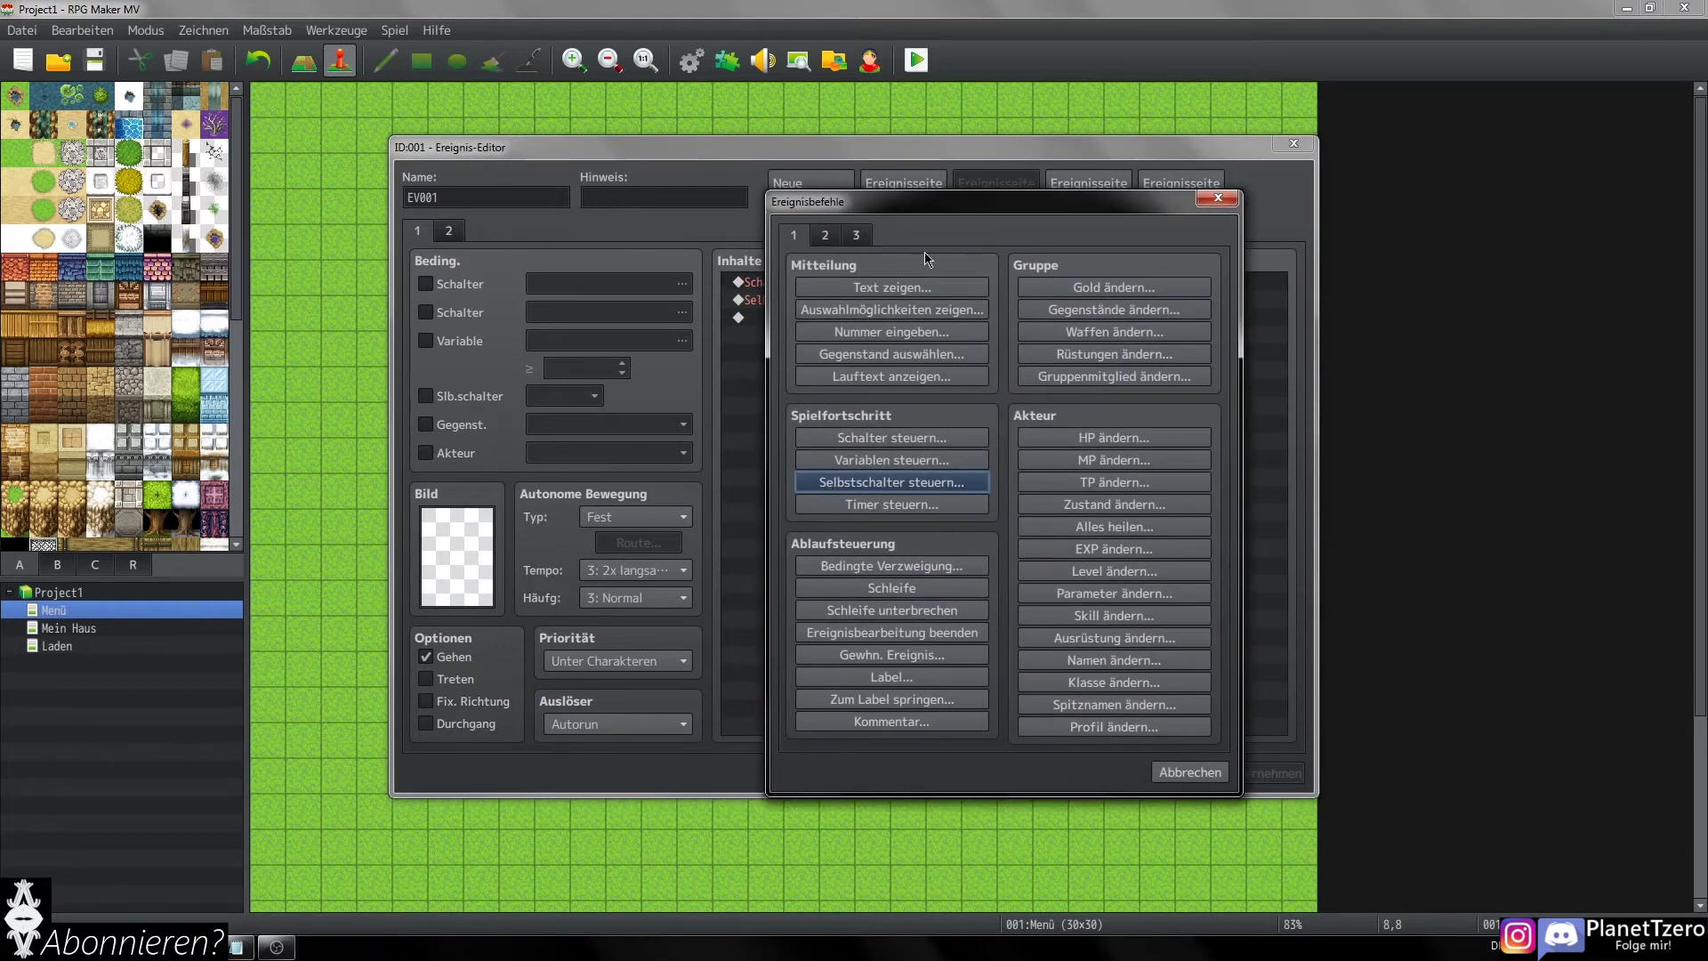
{"action": "left_click", "coordinate": [863, 240]}
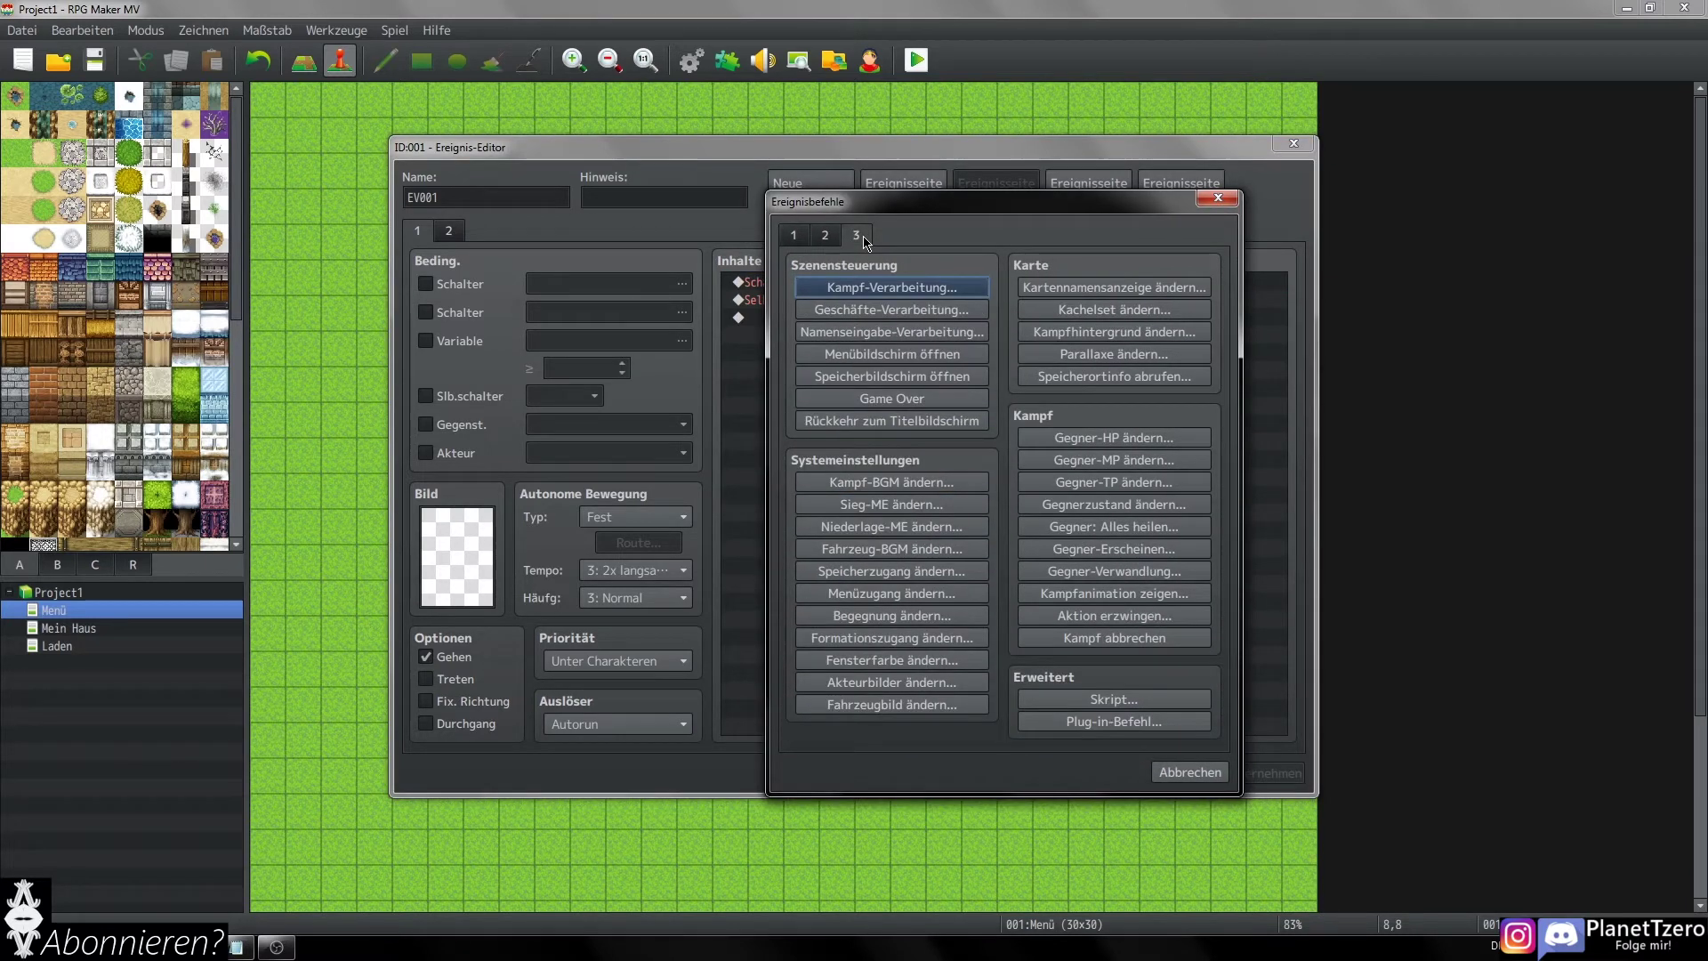
{"action": "left_click", "coordinate": [927, 613]}
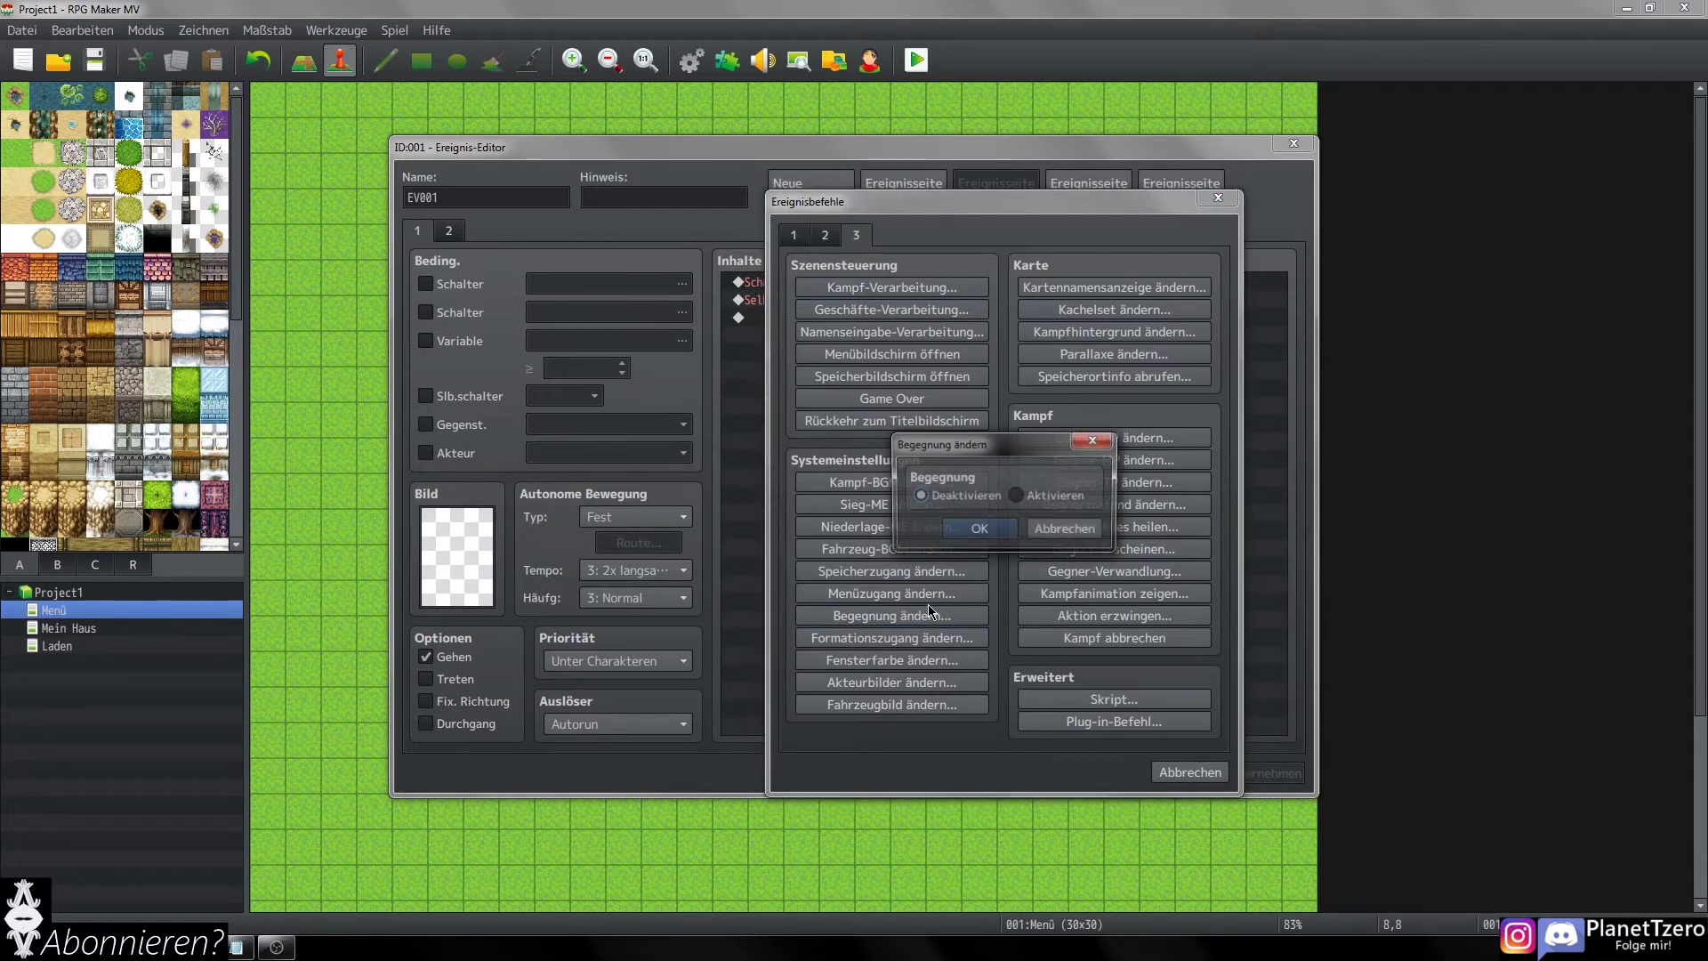
{"action": "left_click", "coordinate": [1067, 530]}
{"action": "left_click", "coordinate": [897, 594]}
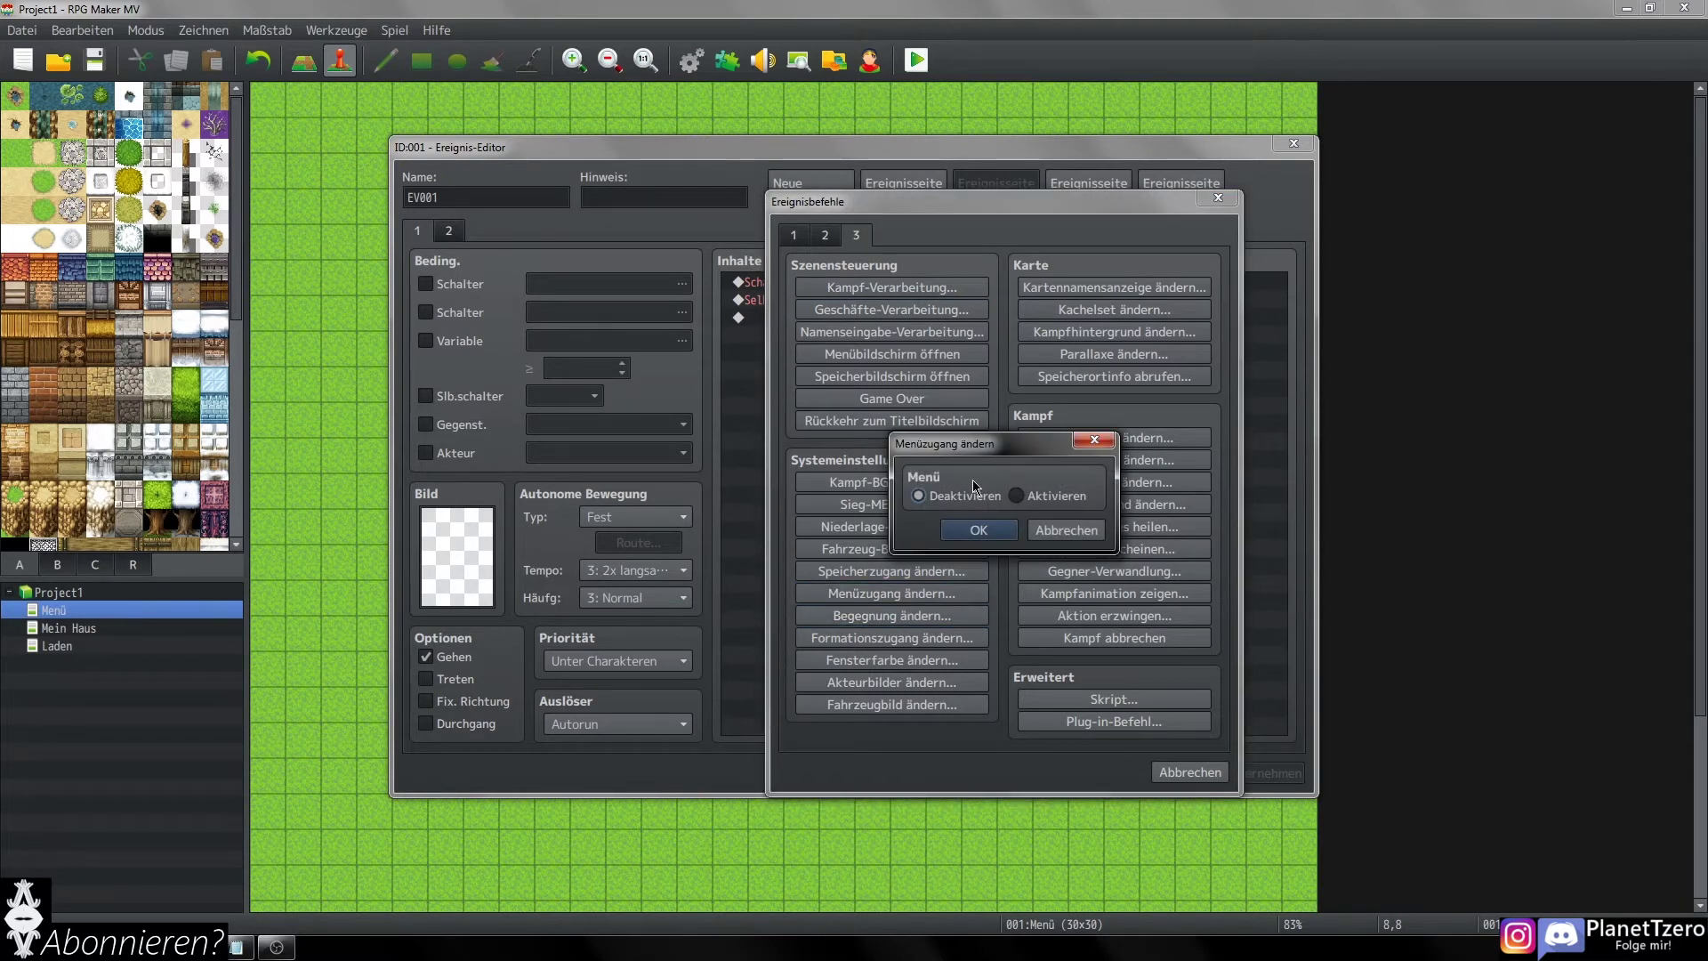
{"action": "left_click", "coordinate": [978, 530]}
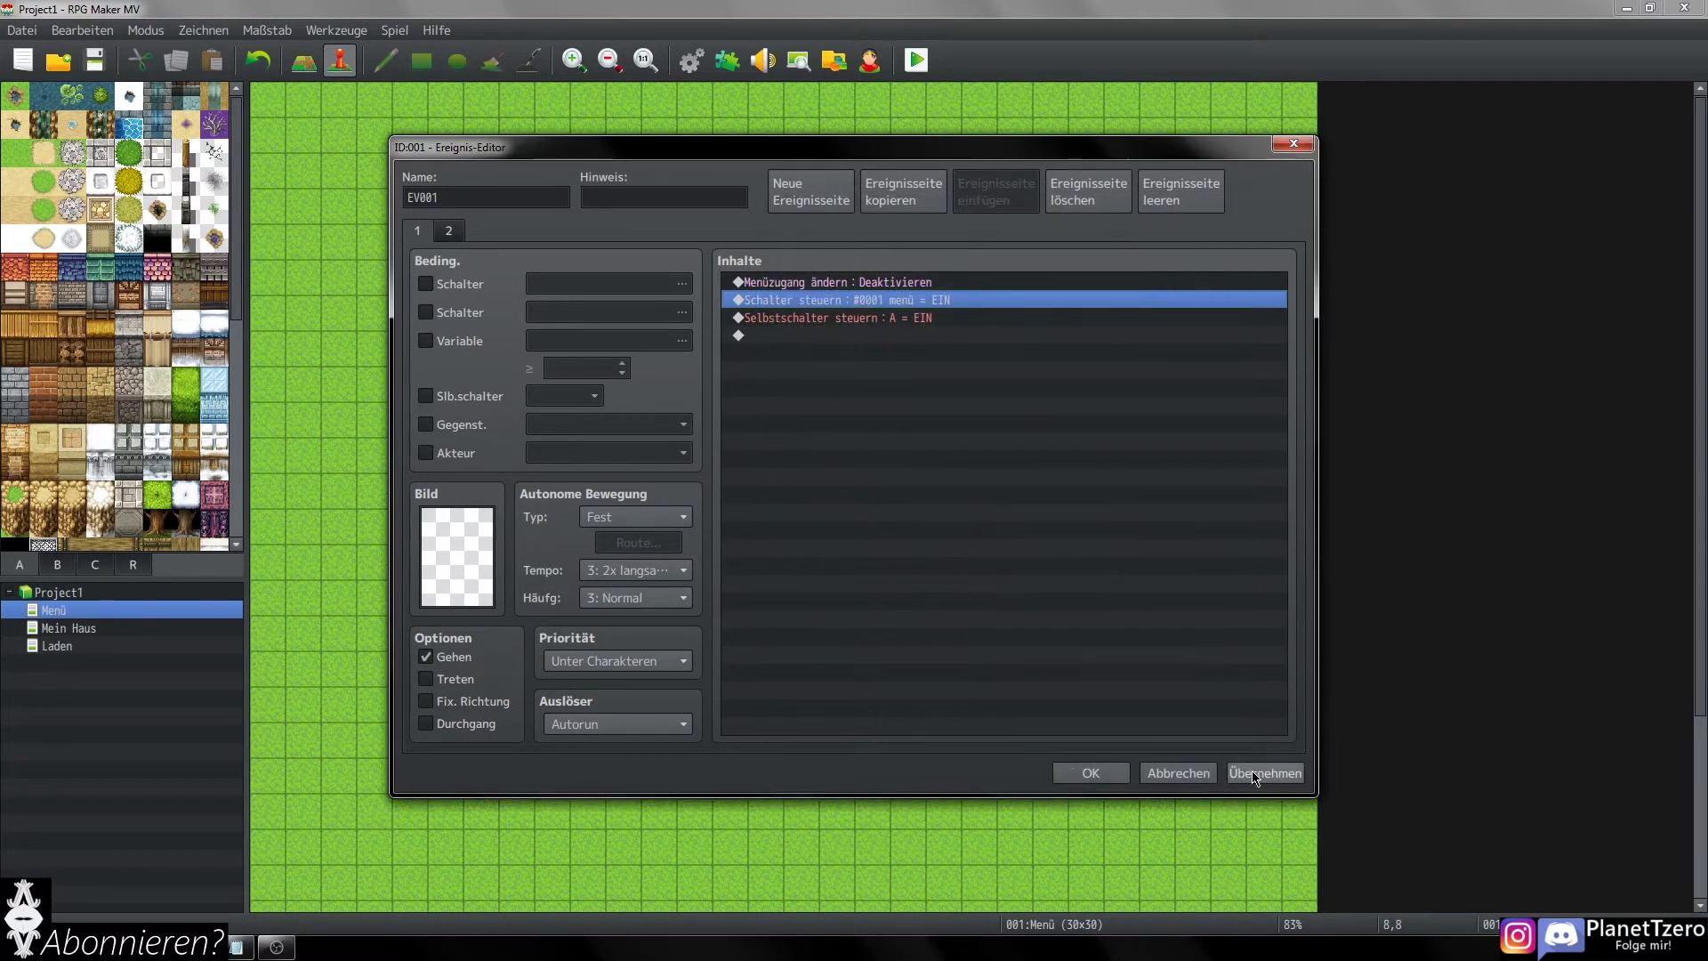
{"action": "left_click", "coordinate": [1090, 773]}
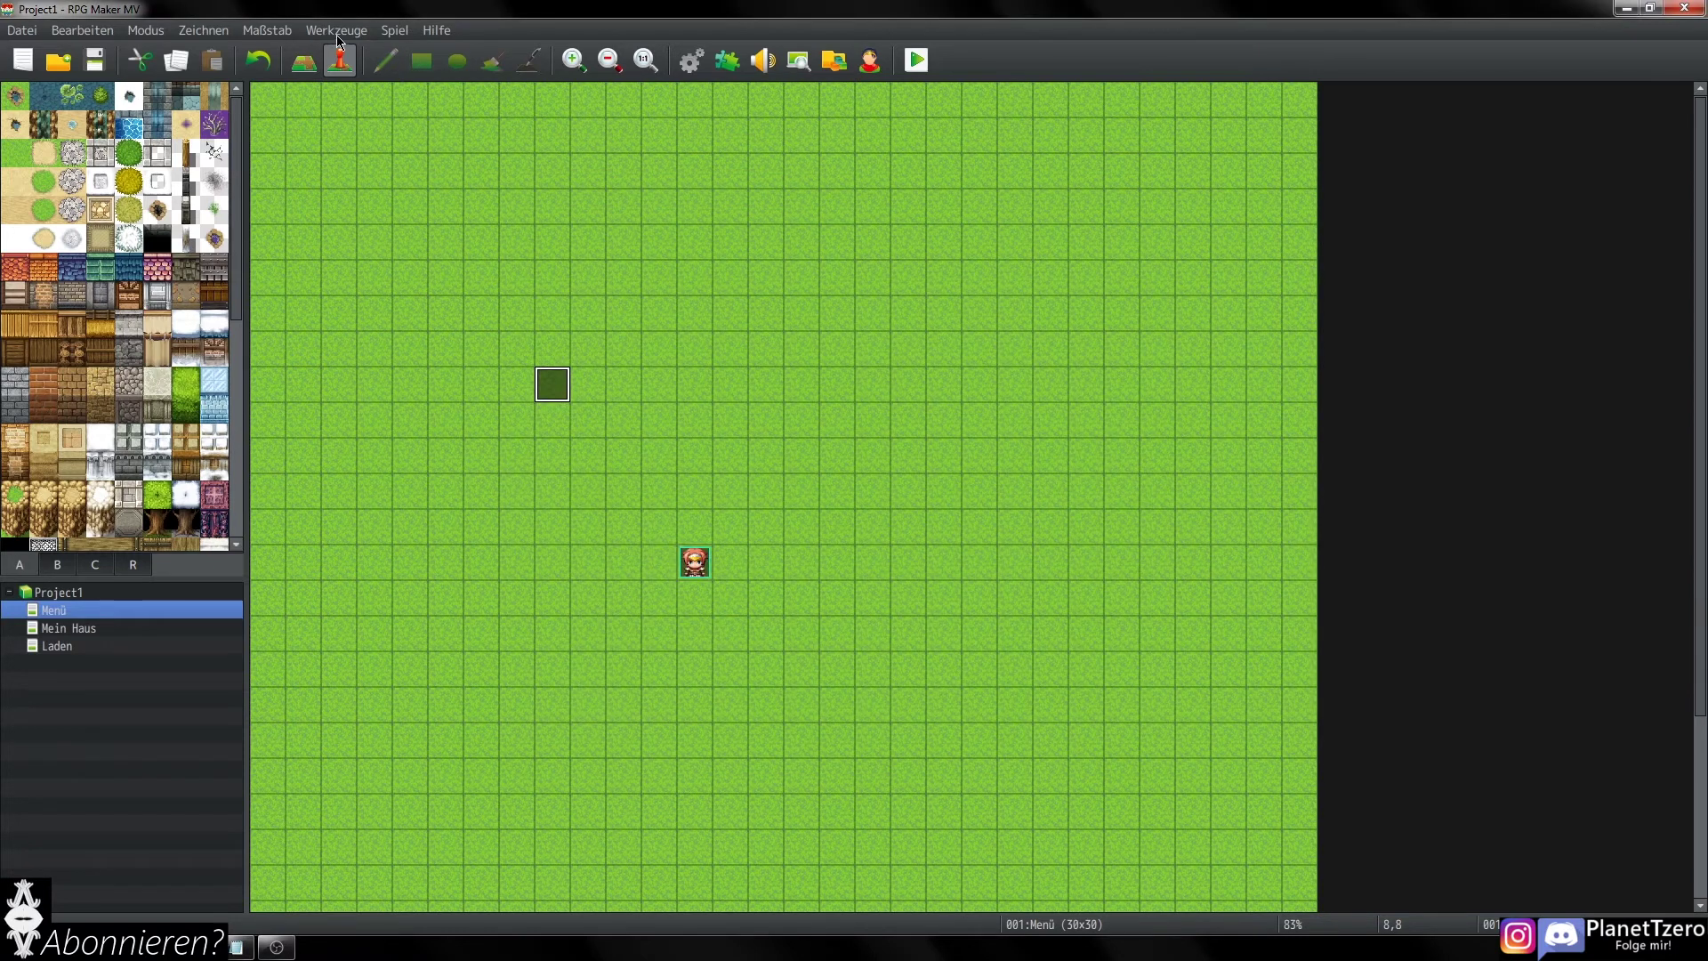
- Name common event 0003 'Menü', set it to run in parallel on switch 0001 menü, and apply
{"action": "left_click", "coordinate": [338, 32]}
{"action": "left_click", "coordinate": [341, 54]}
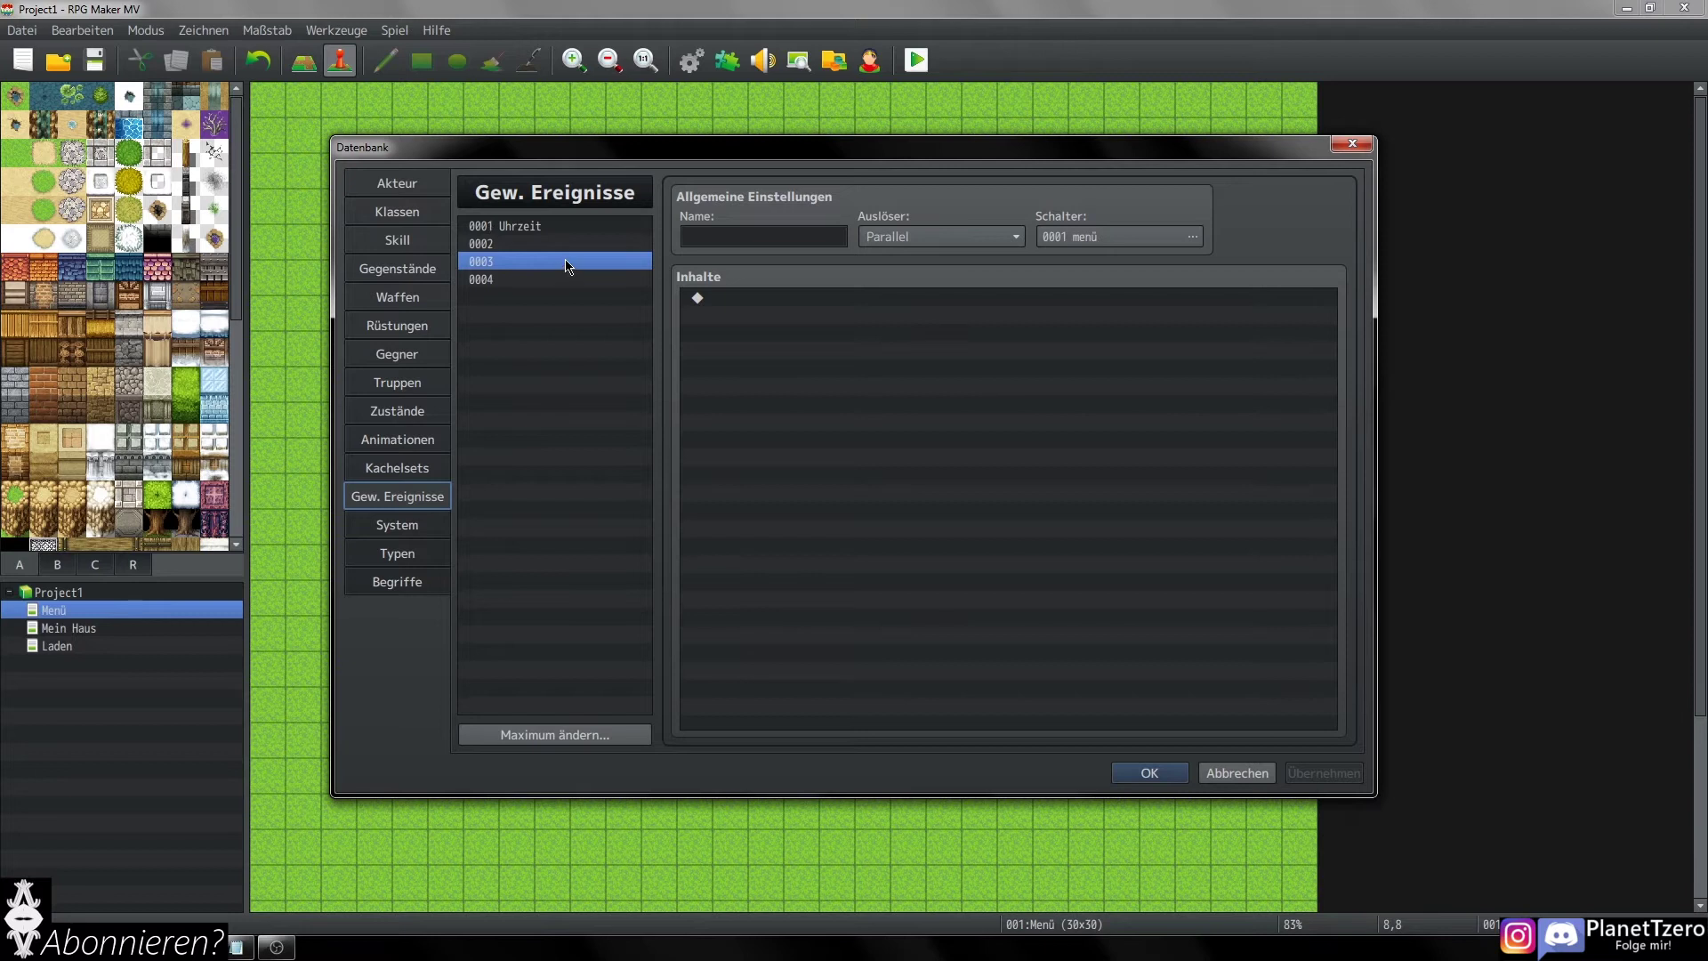
{"action": "left_click", "coordinate": [771, 245]}
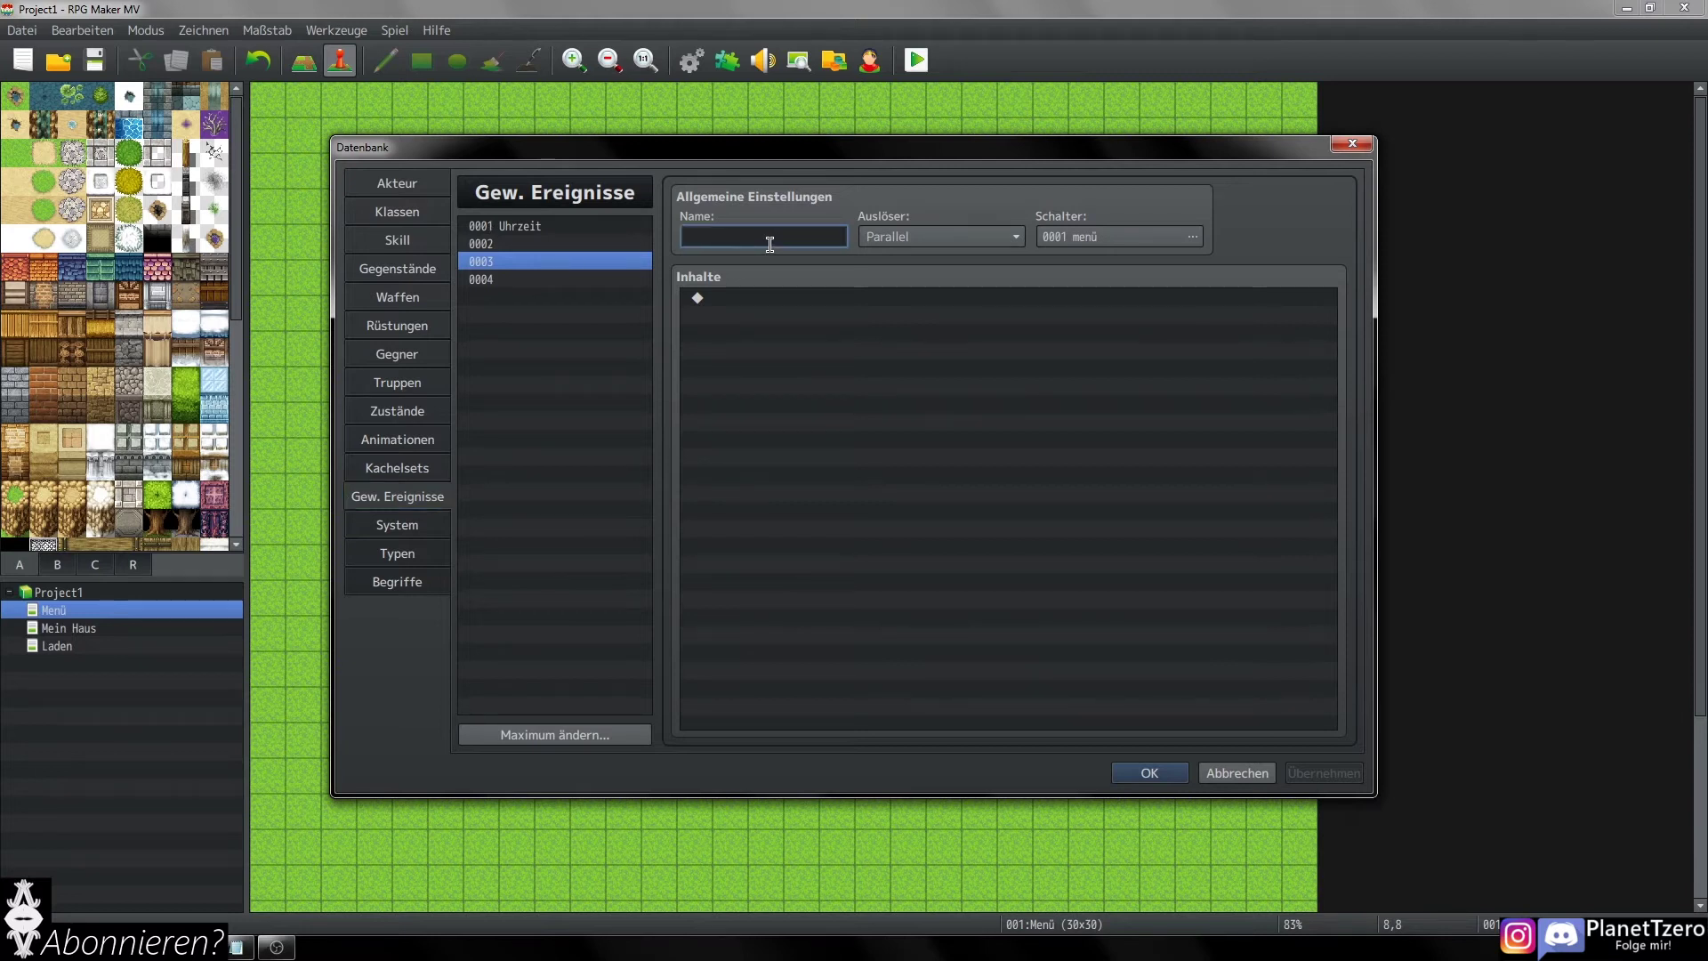
{"action": "type", "text": "Menü"}
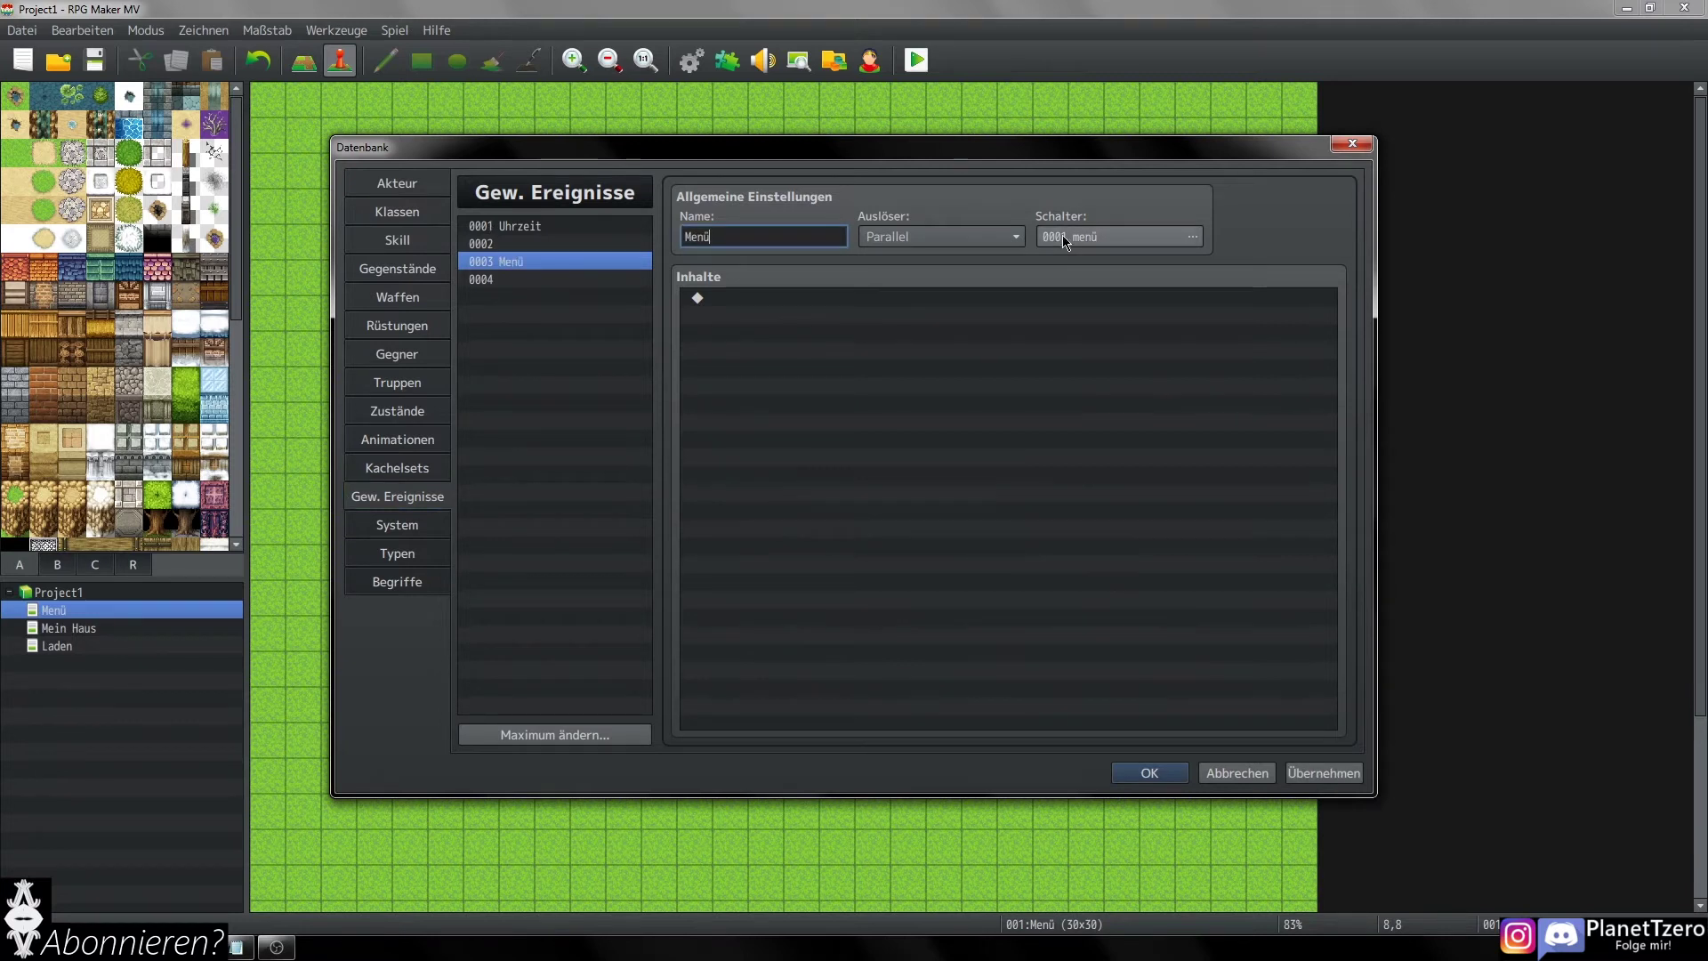
{"action": "left_click", "coordinate": [1156, 236]}
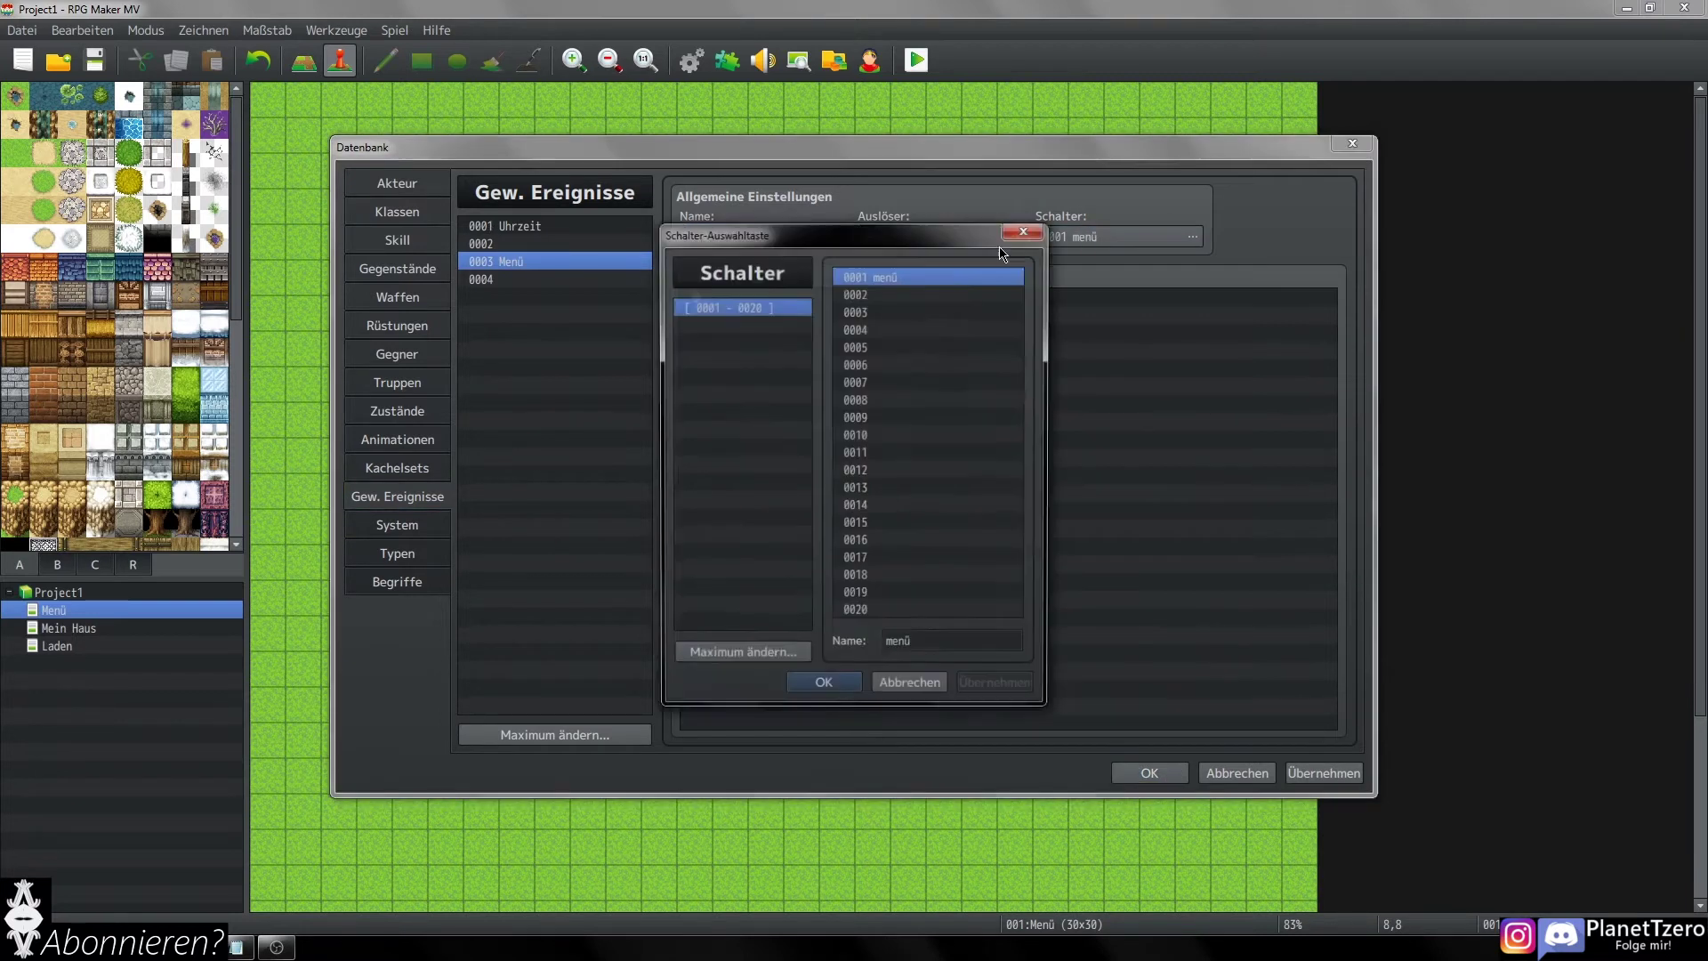
{"action": "left_click", "coordinate": [831, 687]}
{"action": "left_click", "coordinate": [1345, 777]}
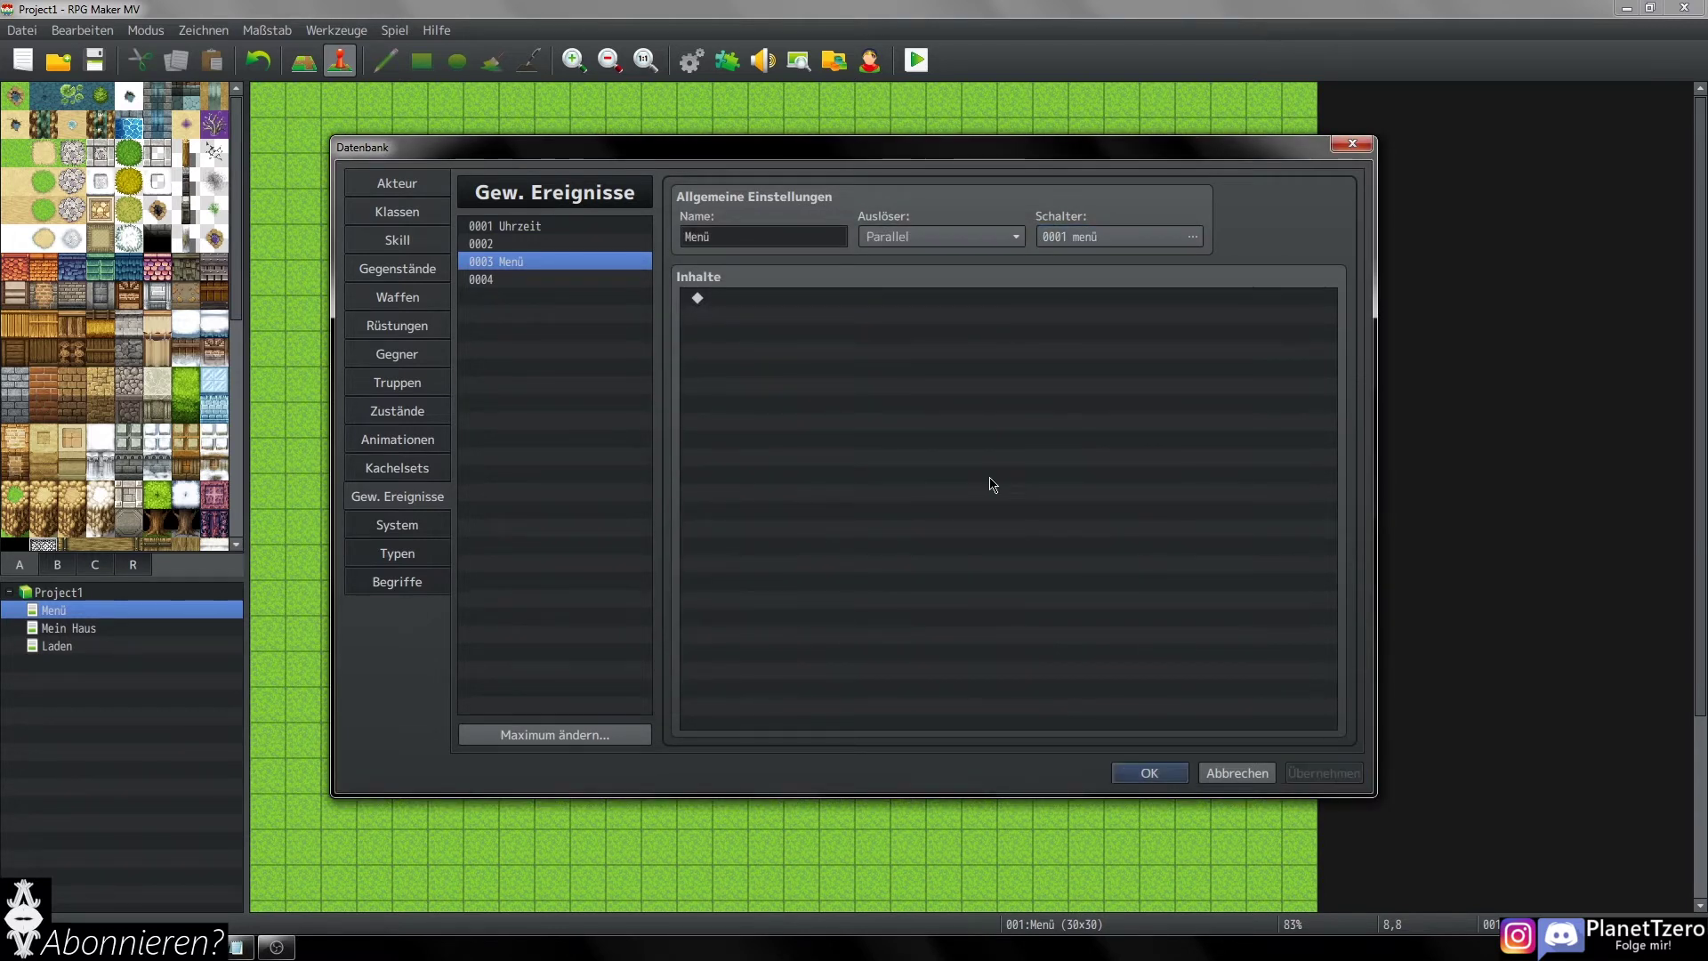
- Add a 5-frame wait as the event's first command
{"action": "double_click", "coordinate": [991, 481]}
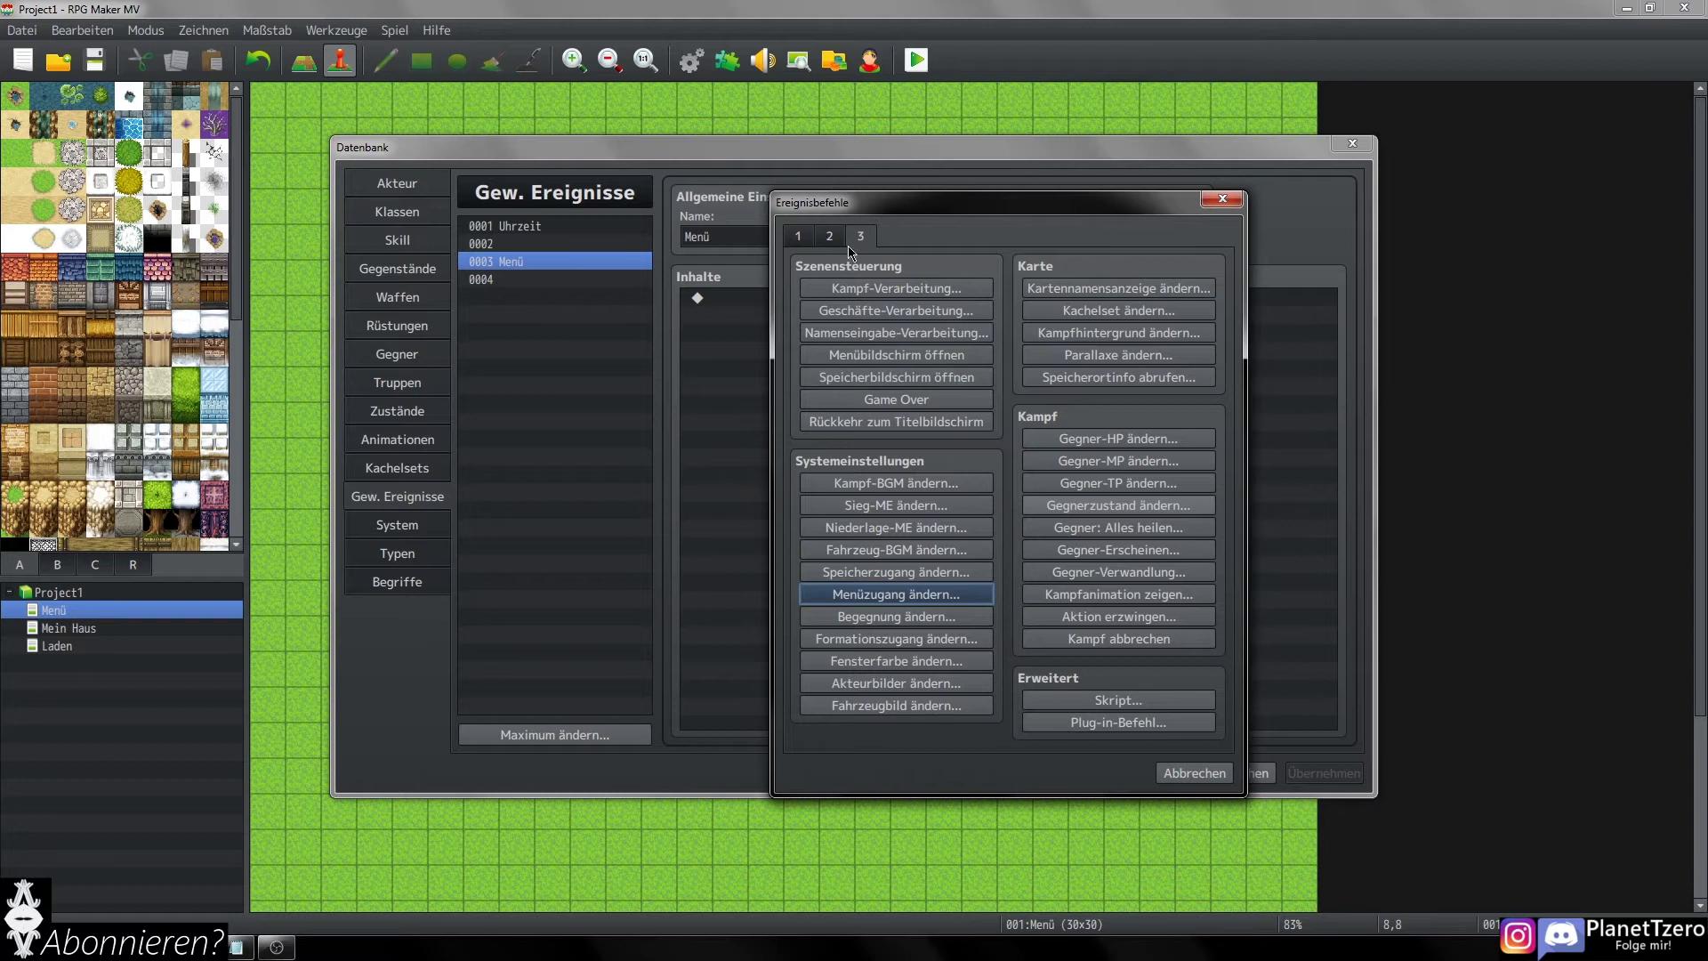
{"action": "left_click", "coordinate": [828, 238]}
{"action": "left_click", "coordinate": [1091, 289]}
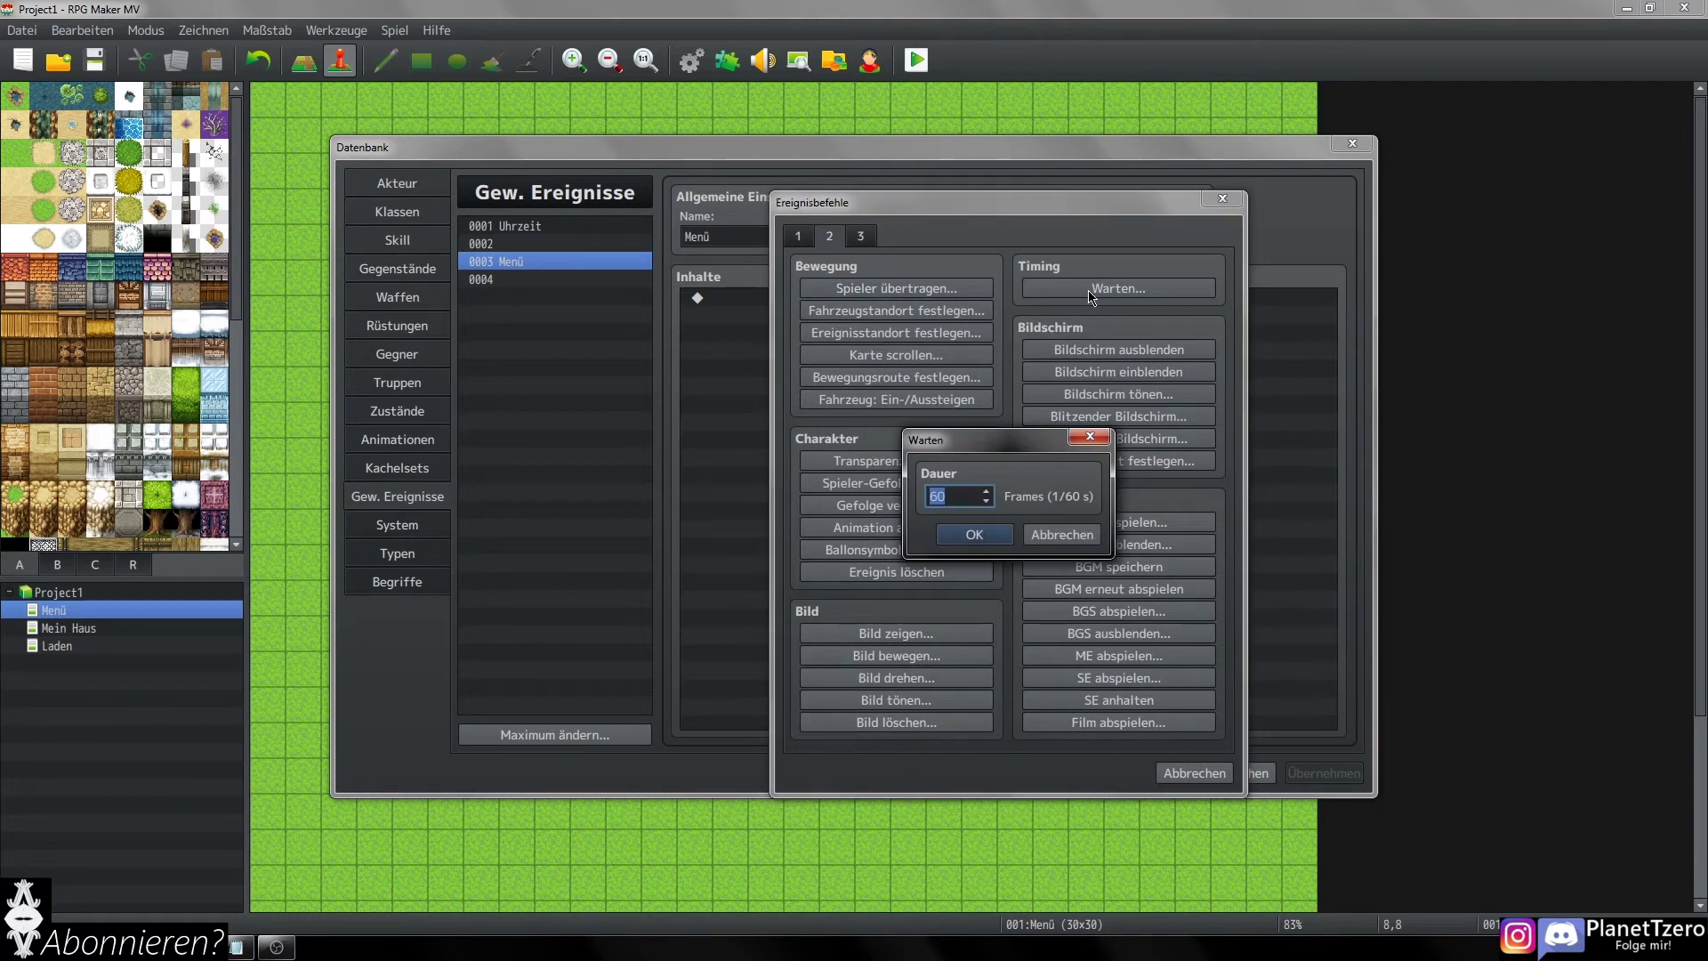
{"action": "left_click", "coordinate": [976, 534]}
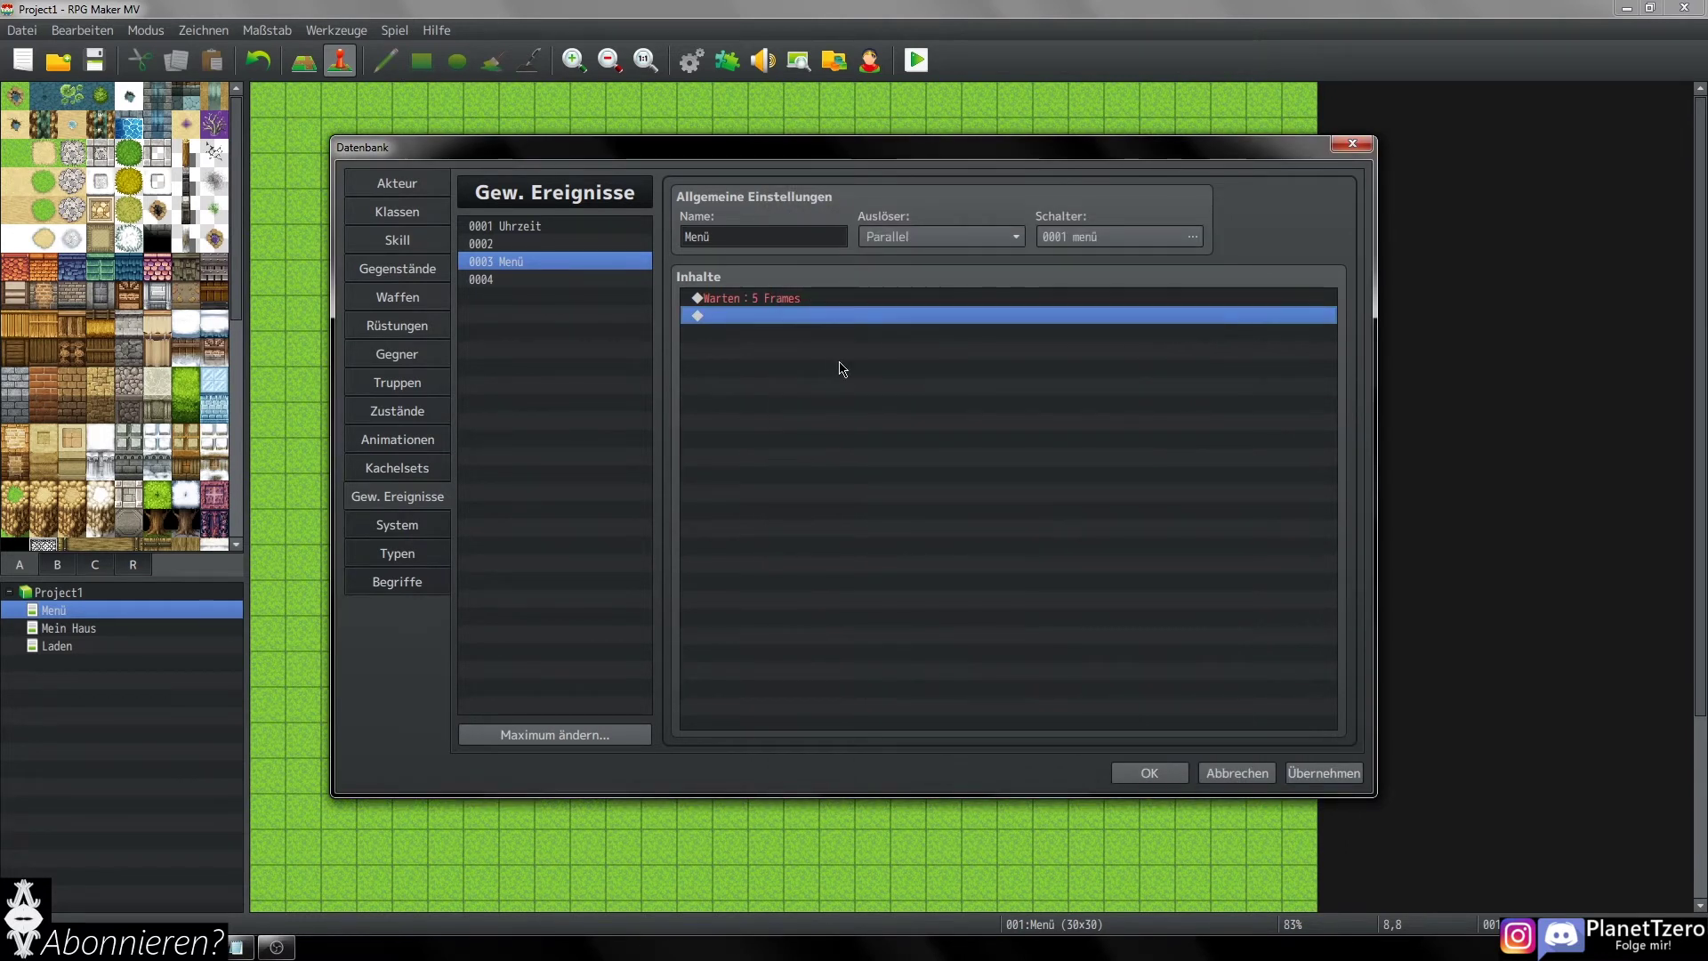
- Add a conditional branch below the wait that checks if the Abbrechen (cancel) key is pressed
{"action": "double_click", "coordinate": [840, 361]}
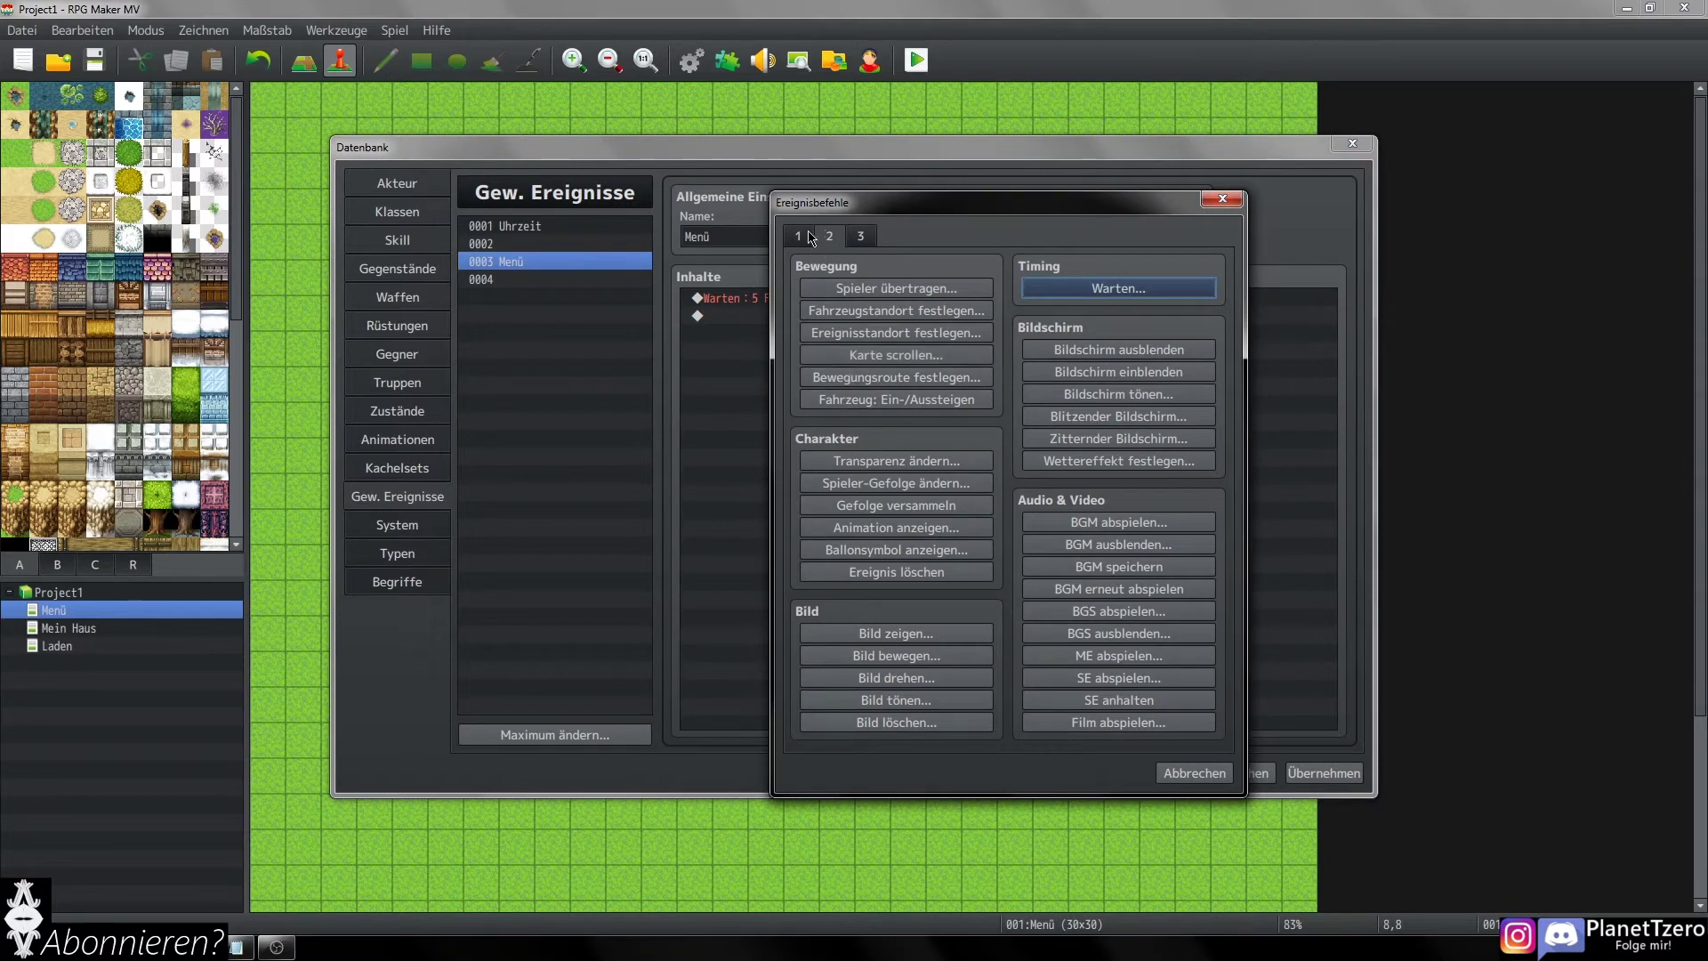
{"action": "left_click", "coordinate": [810, 237]}
{"action": "left_click", "coordinate": [934, 569]}
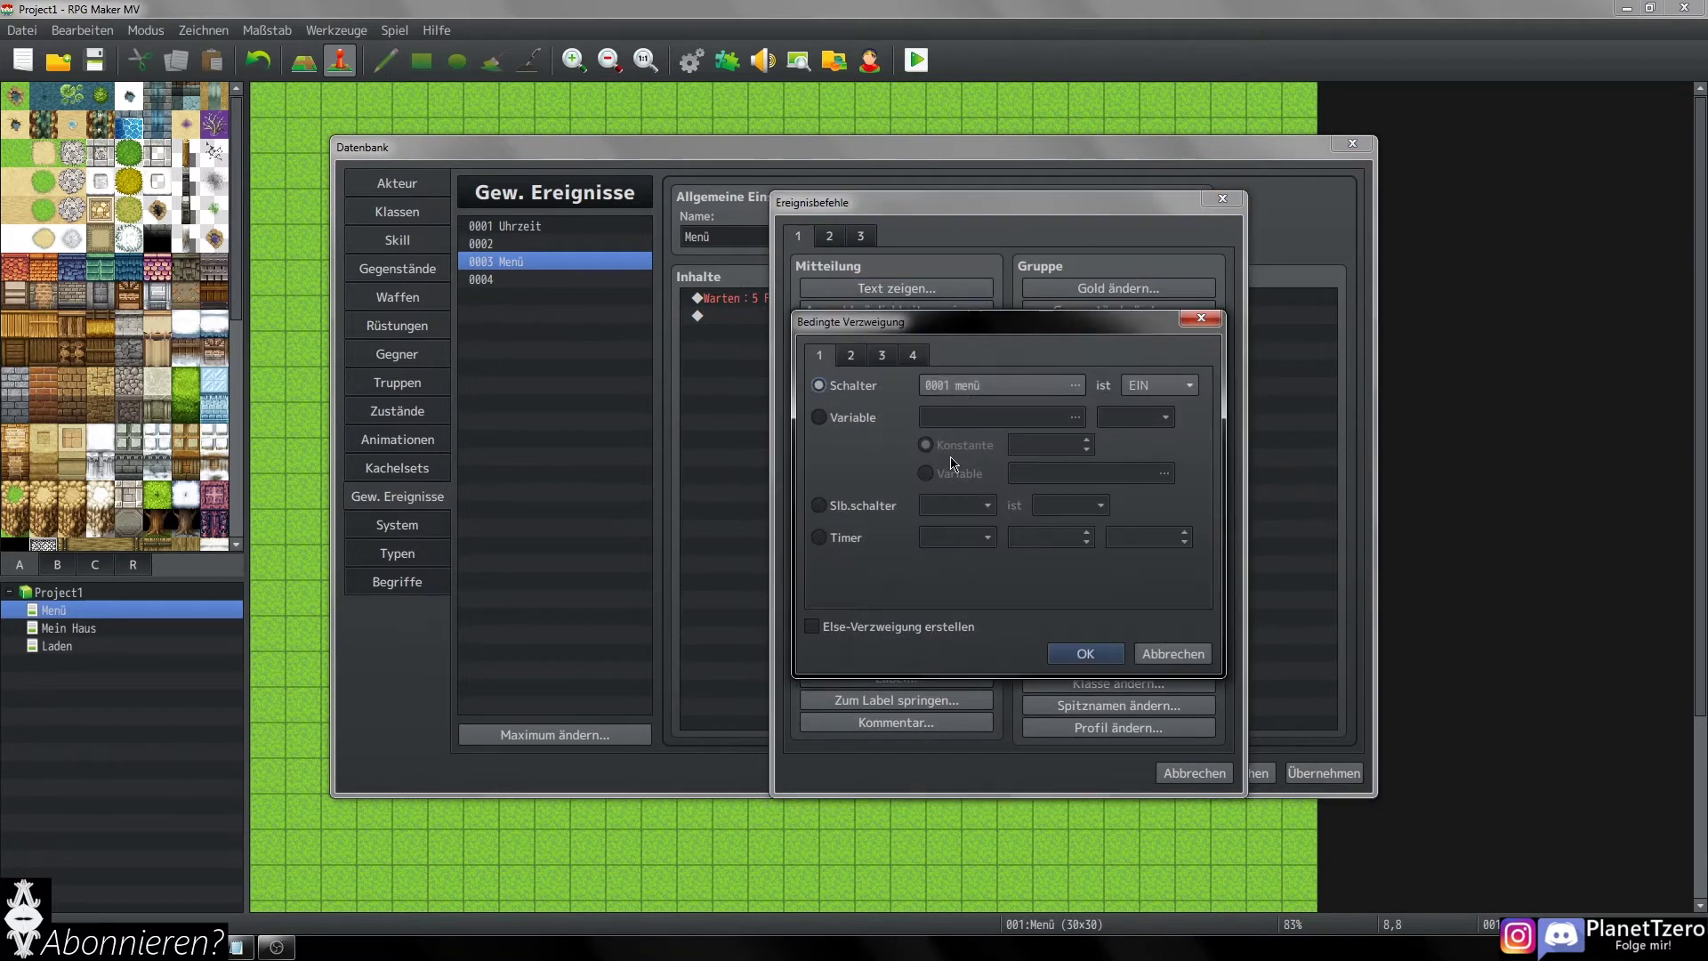
{"action": "left_click", "coordinate": [883, 358]}
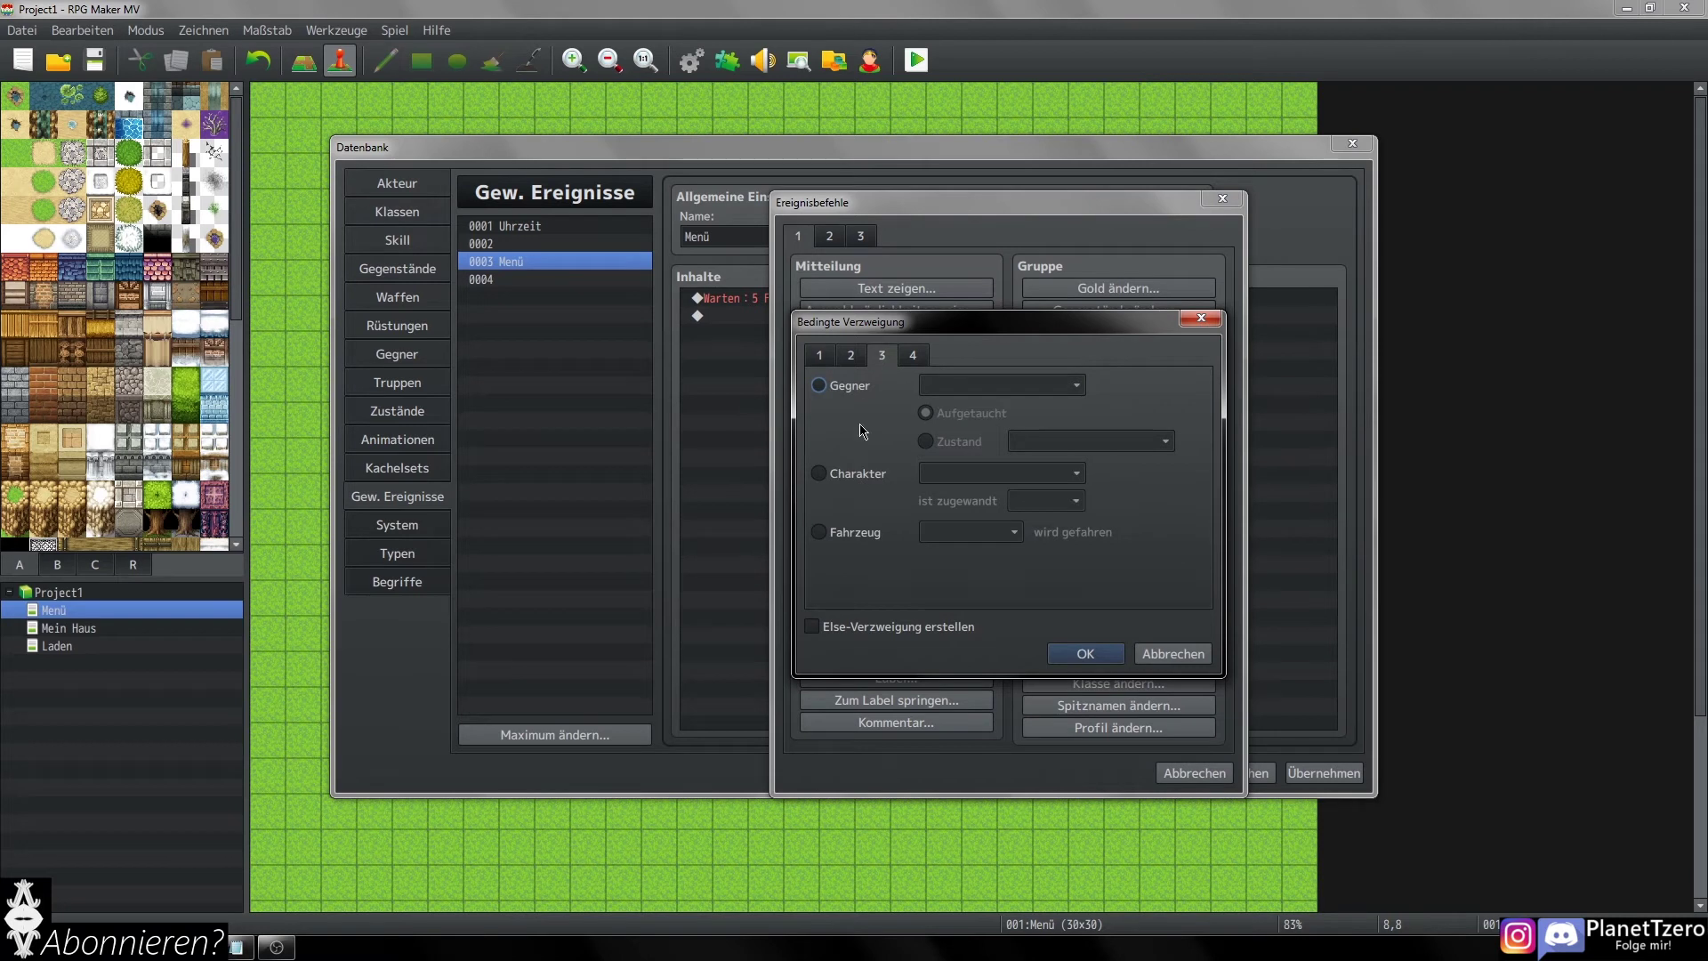
{"action": "left_click", "coordinate": [910, 355]}
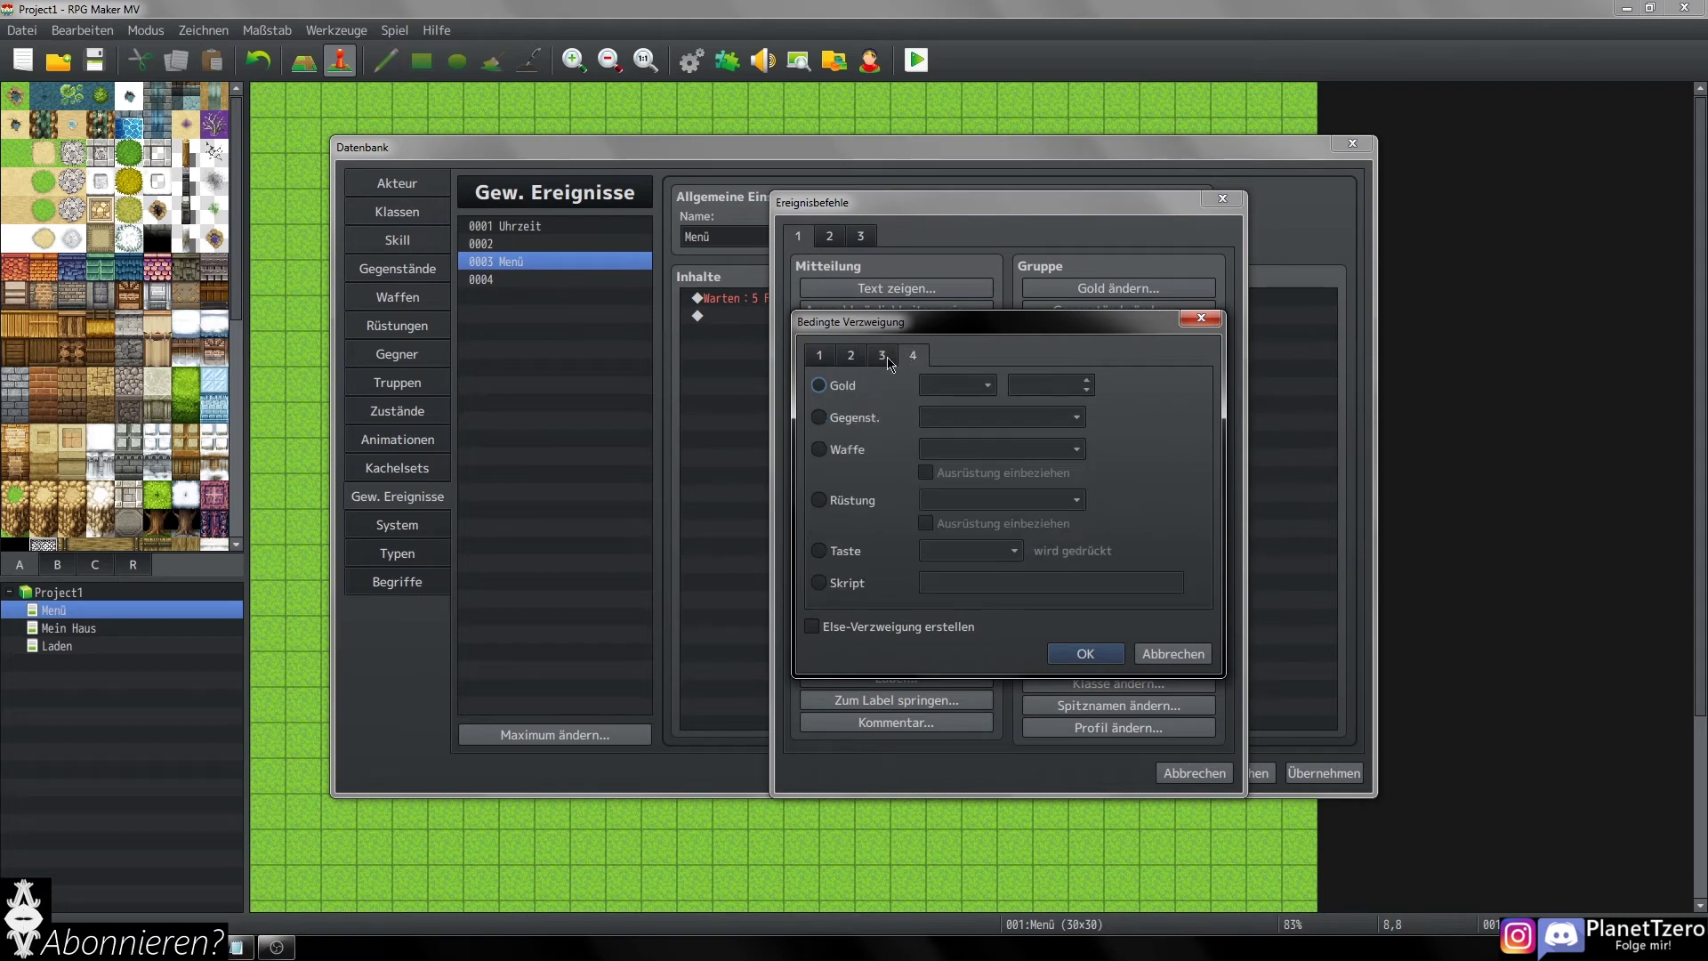
{"action": "left_click", "coordinate": [855, 553]}
{"action": "left_click", "coordinate": [952, 552]}
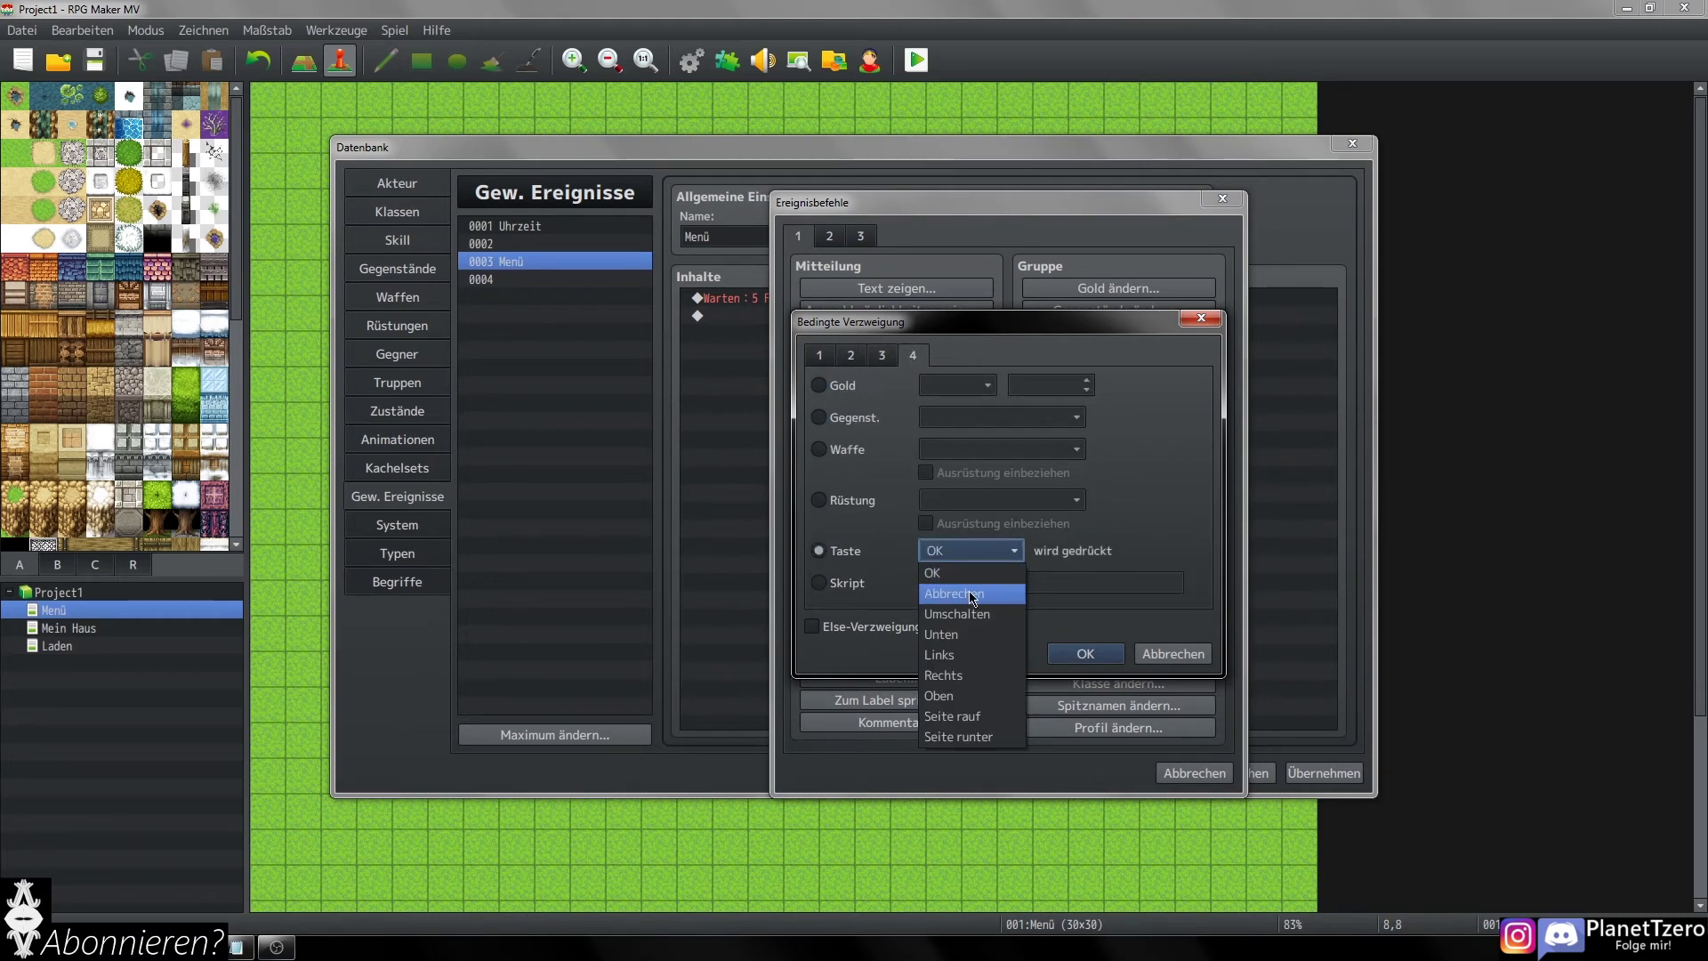
{"action": "left_click", "coordinate": [972, 595]}
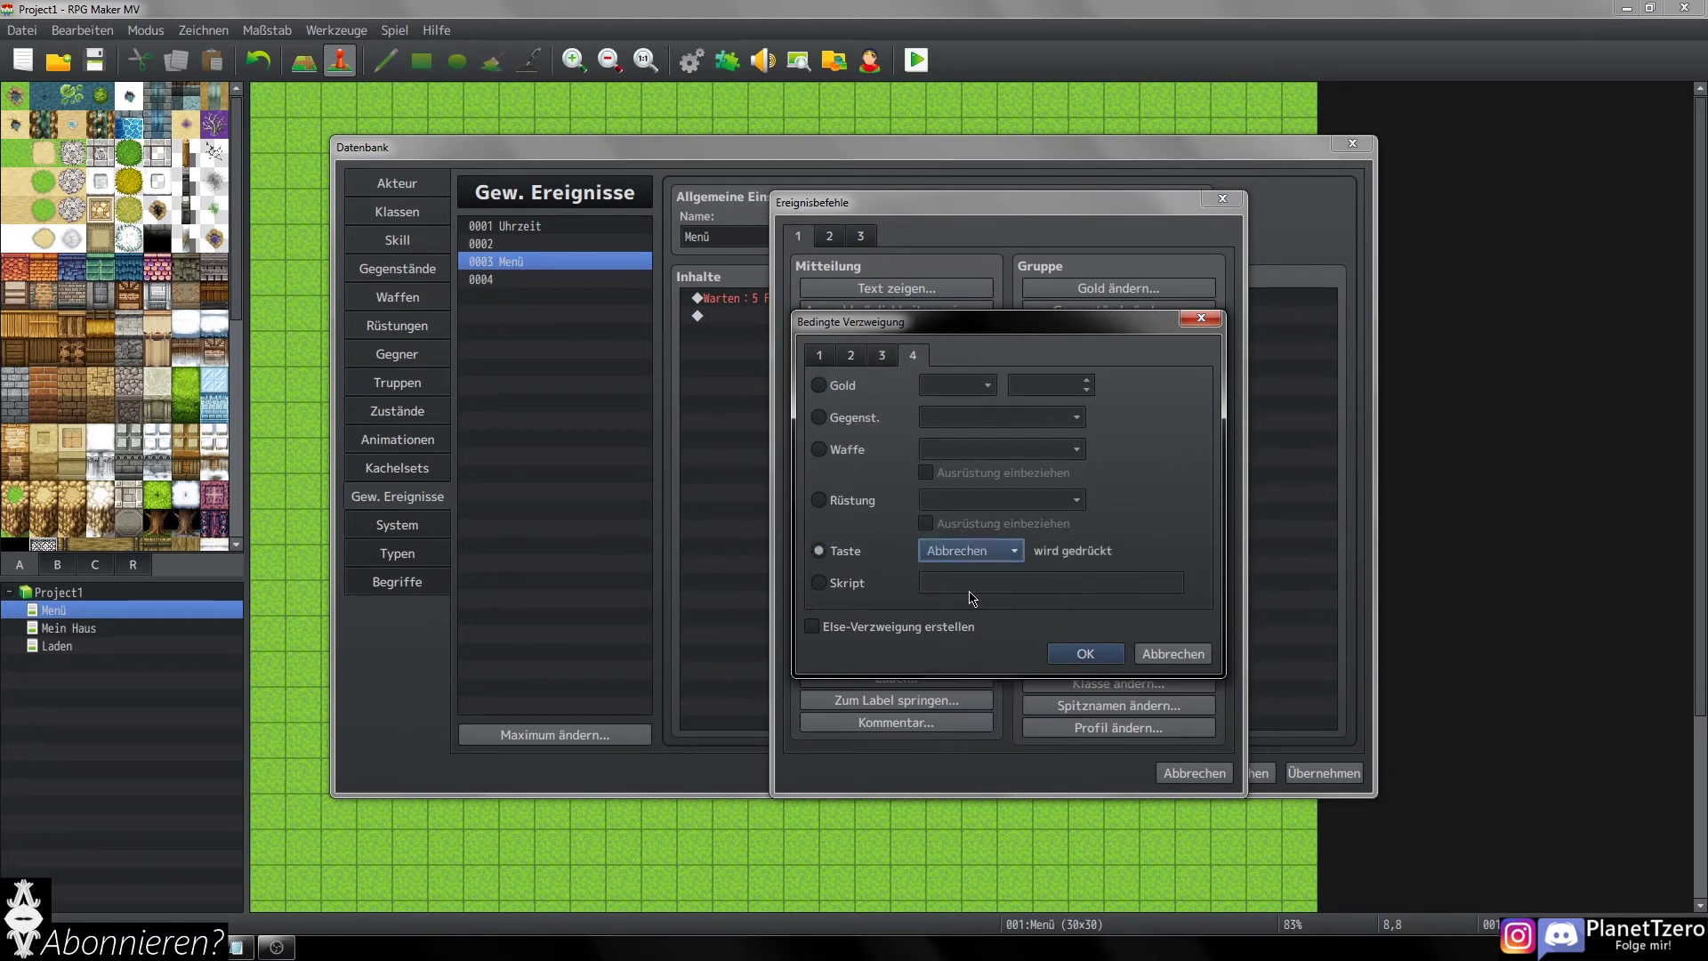
{"action": "left_click", "coordinate": [1081, 655]}
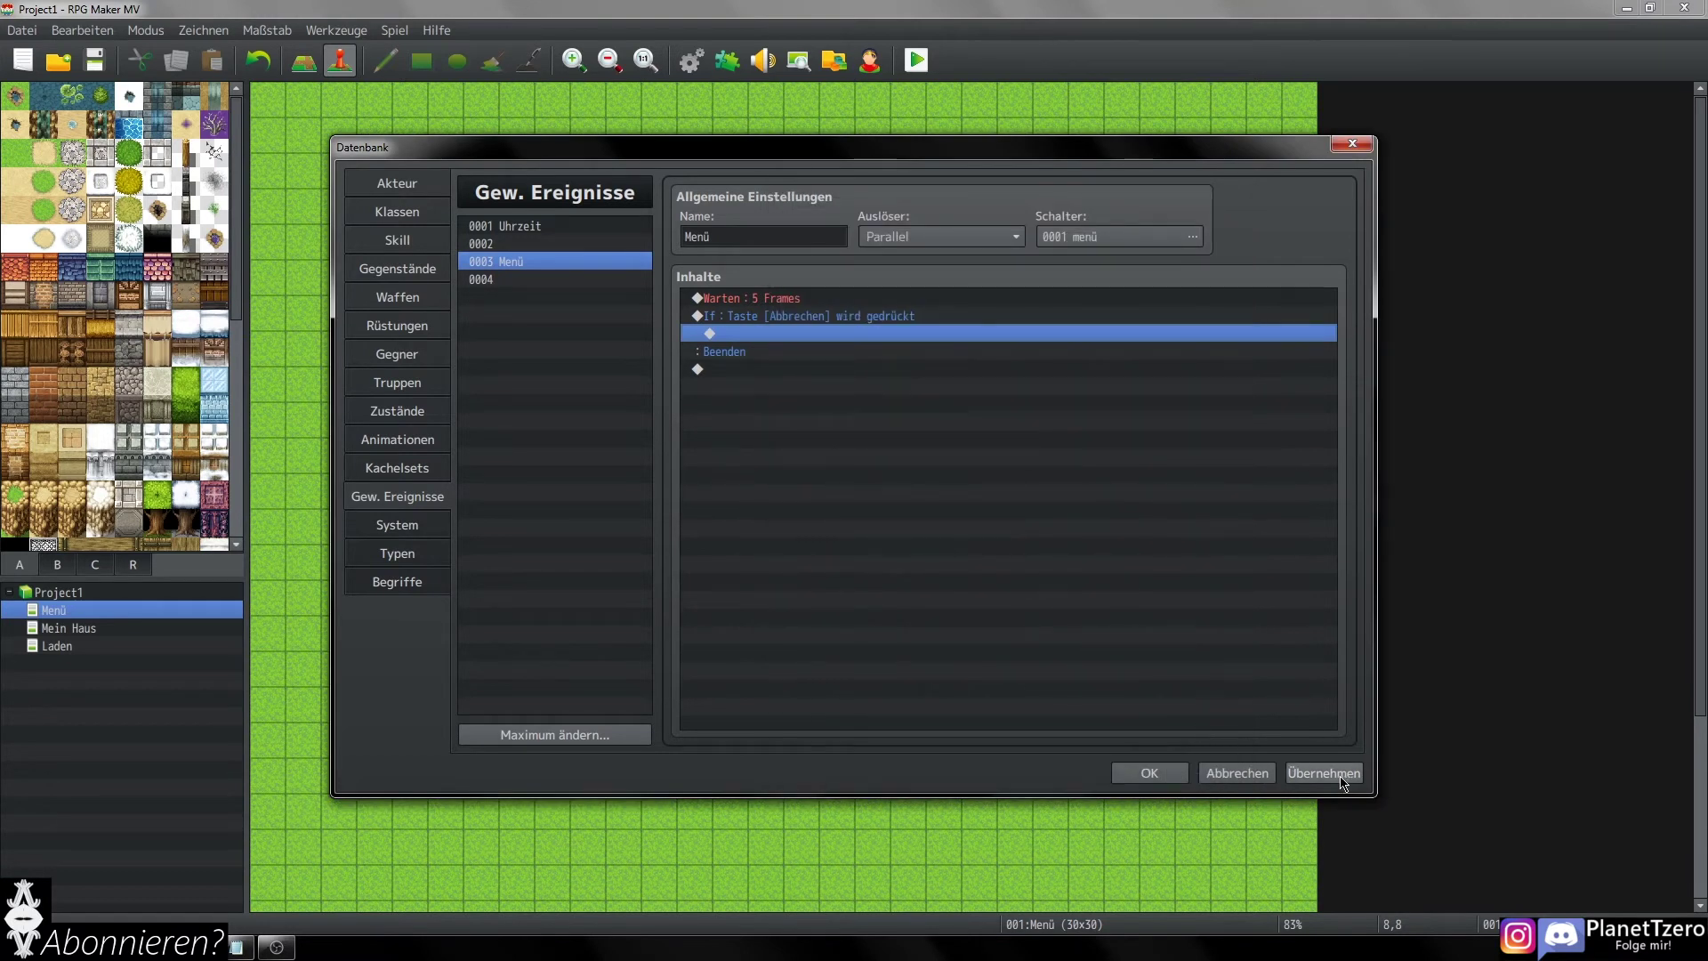
- Inside the cancel-key branch, add a middle-positioned choice window offering 'Item' and 'Skill'
{"action": "double_click", "coordinate": [805, 334]}
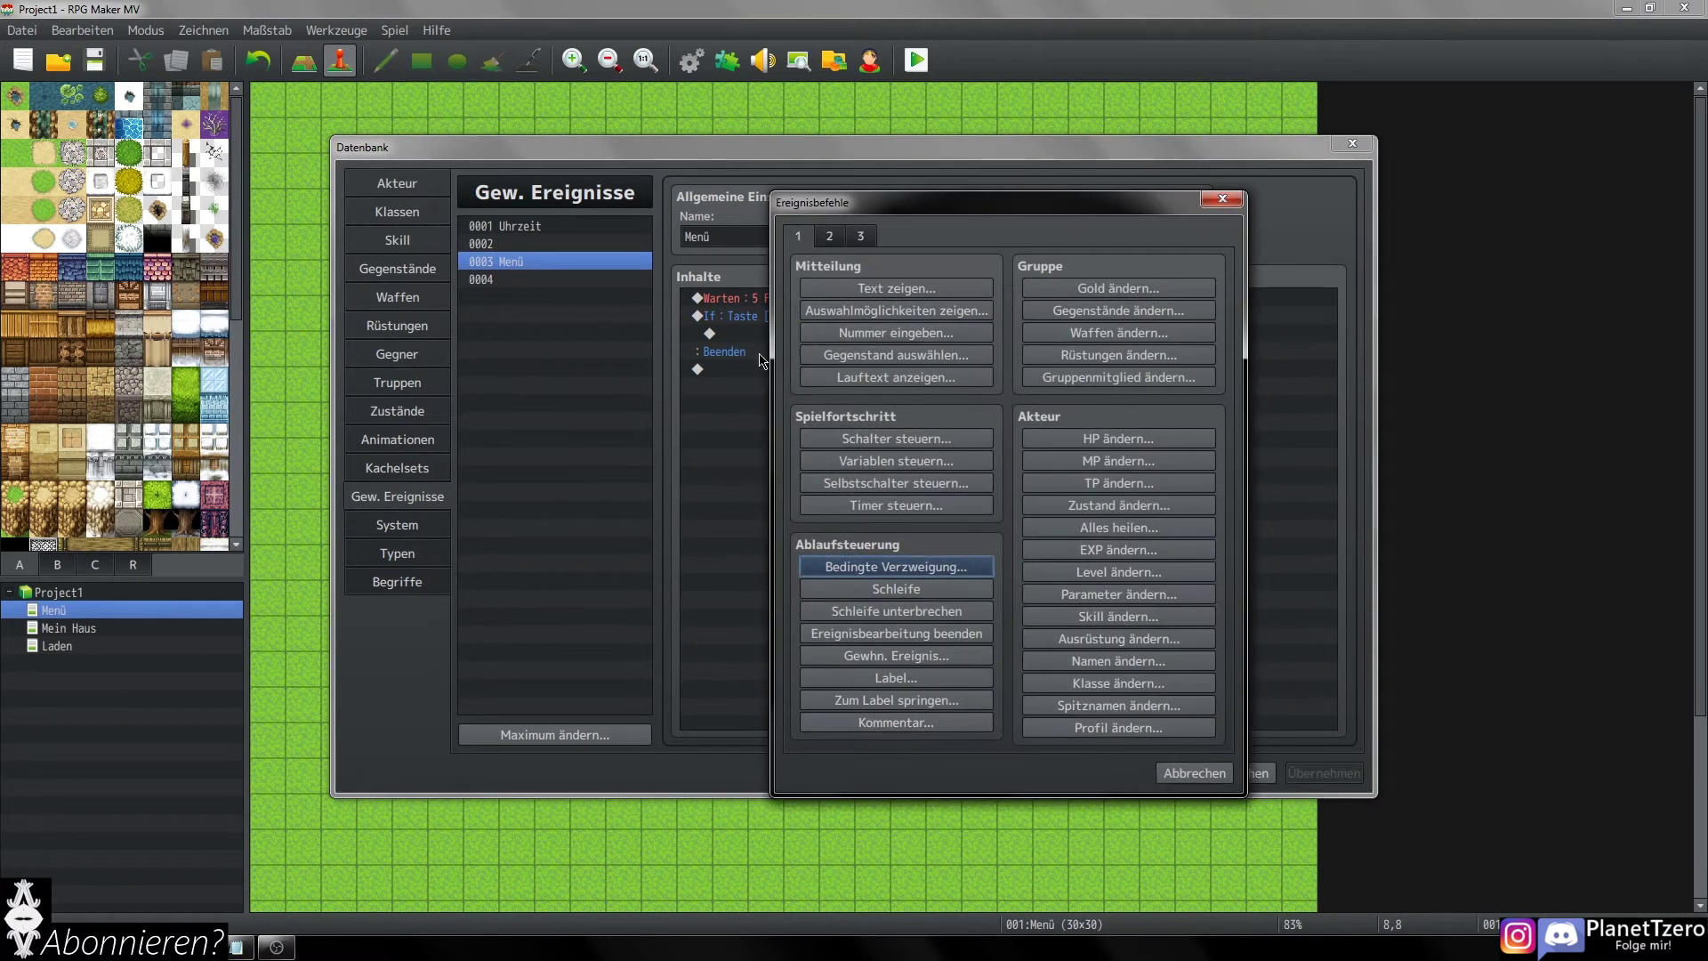
{"action": "left_click", "coordinate": [841, 312]}
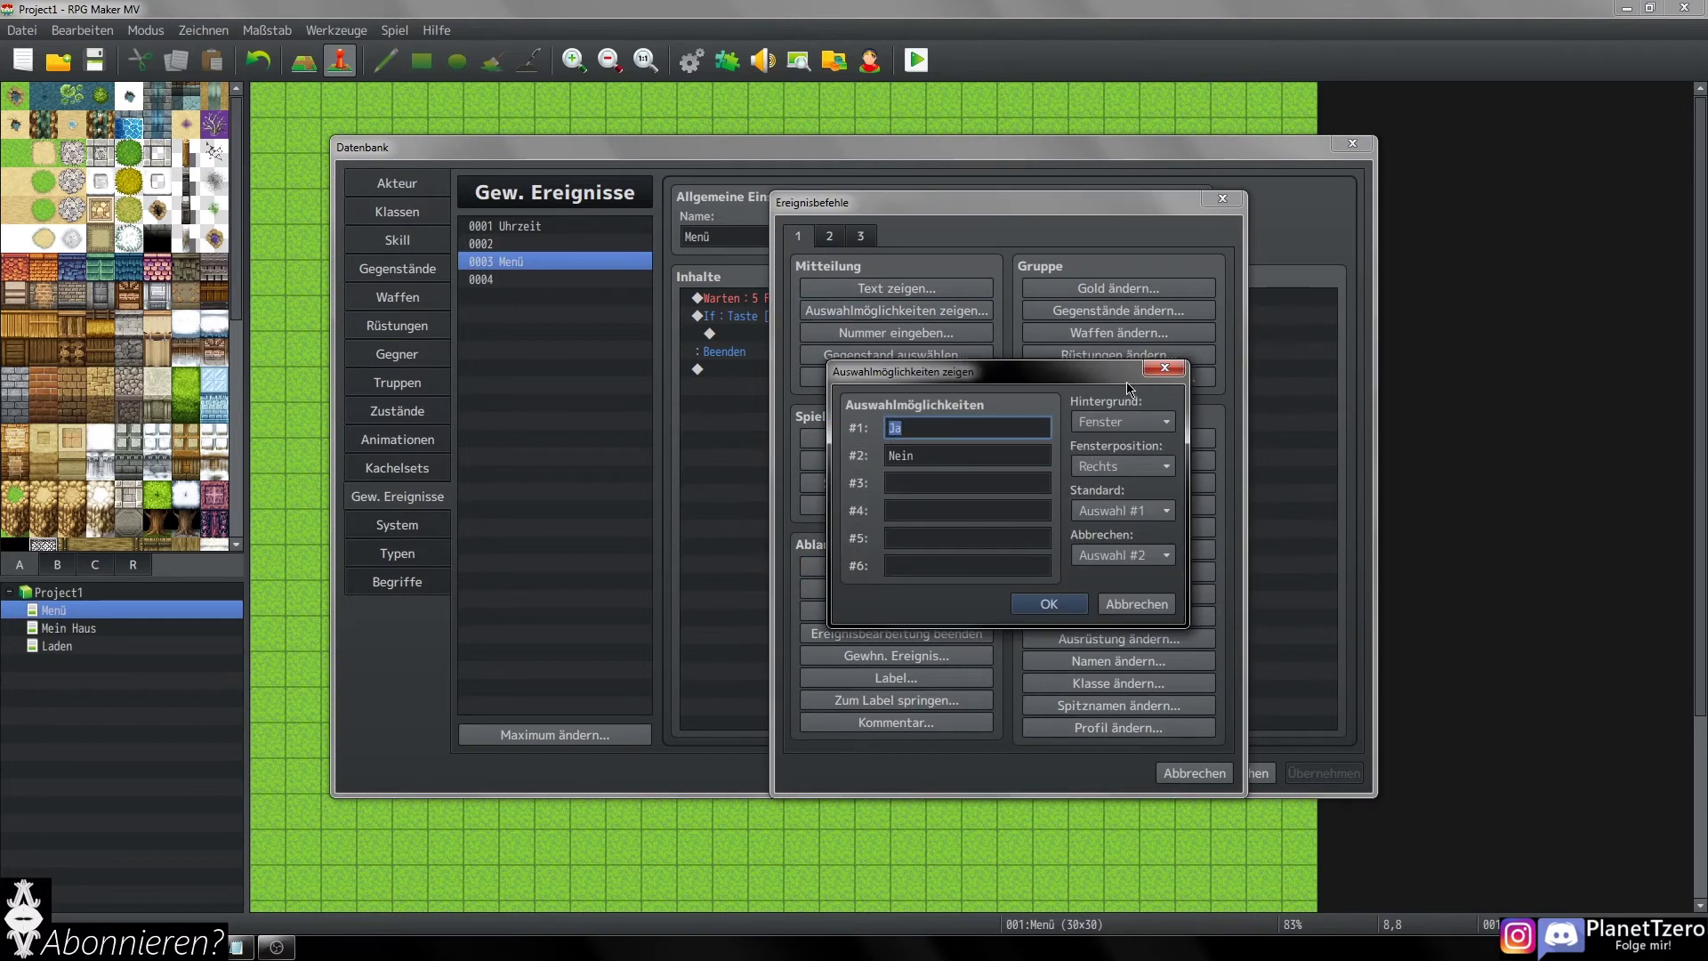
{"action": "left_click", "coordinate": [1108, 467]}
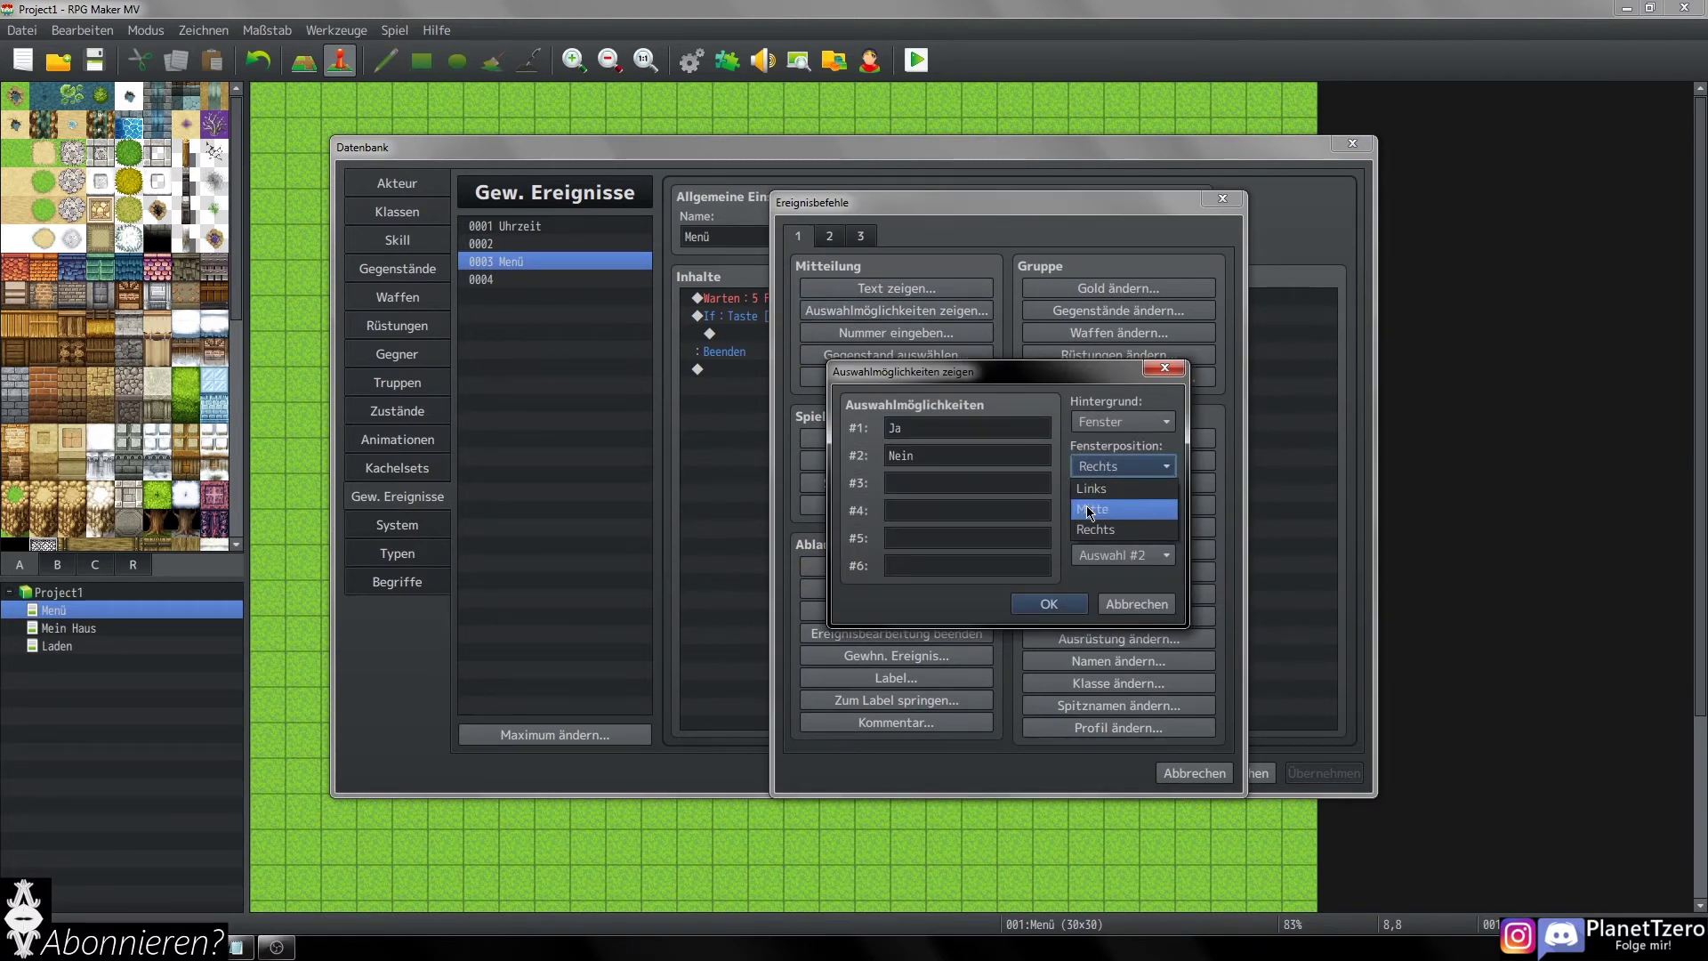
{"action": "left_click", "coordinate": [1090, 509]}
{"action": "left_click", "coordinate": [995, 419]}
{"action": "type", "text": "Item"}
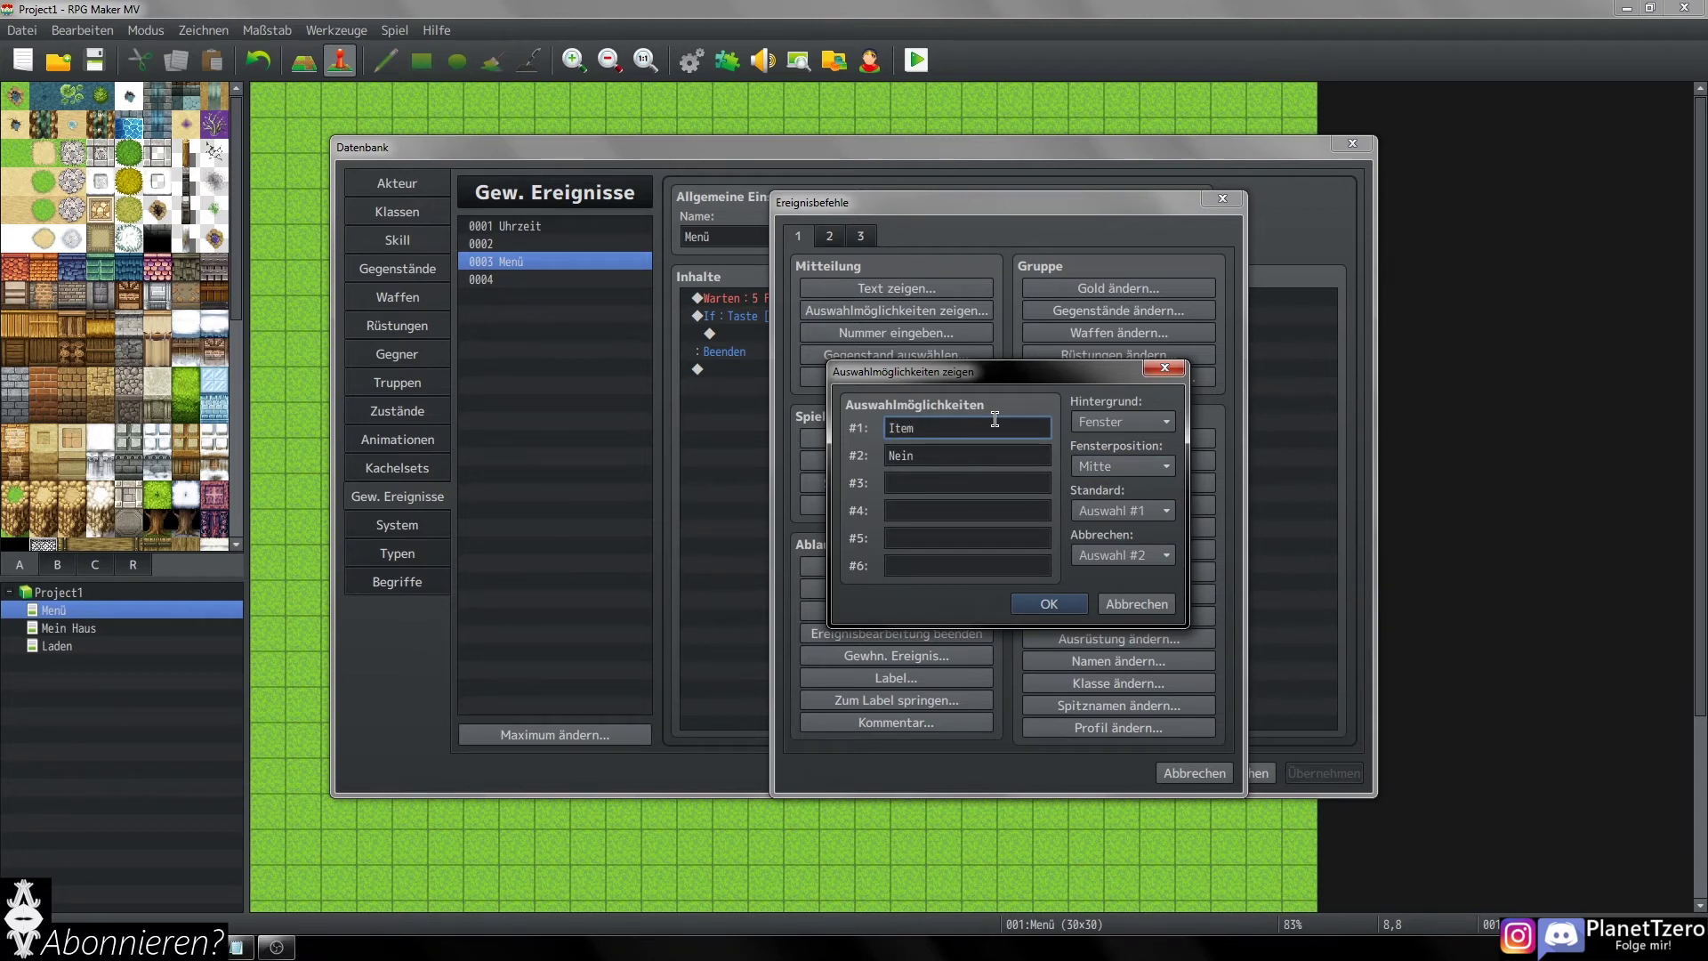
{"action": "key", "text": "Tab"}
{"action": "type", "text": "Skill"}
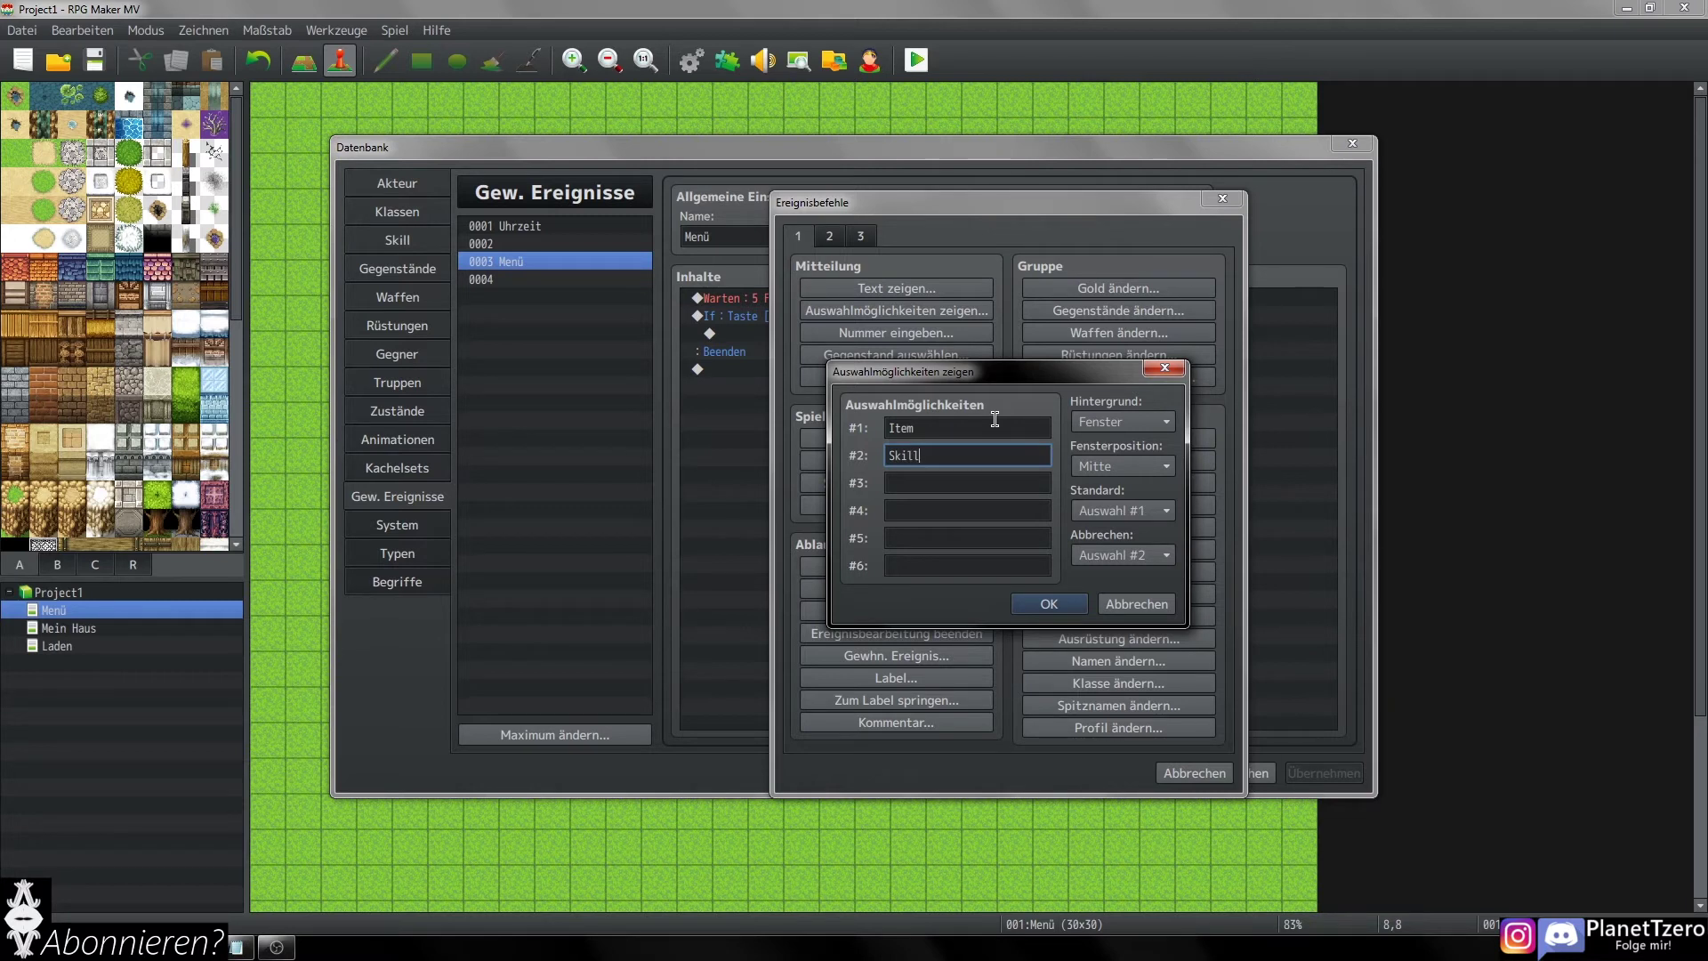
{"action": "left_click", "coordinate": [1051, 608]}
{"action": "double_click", "coordinate": [809, 368]}
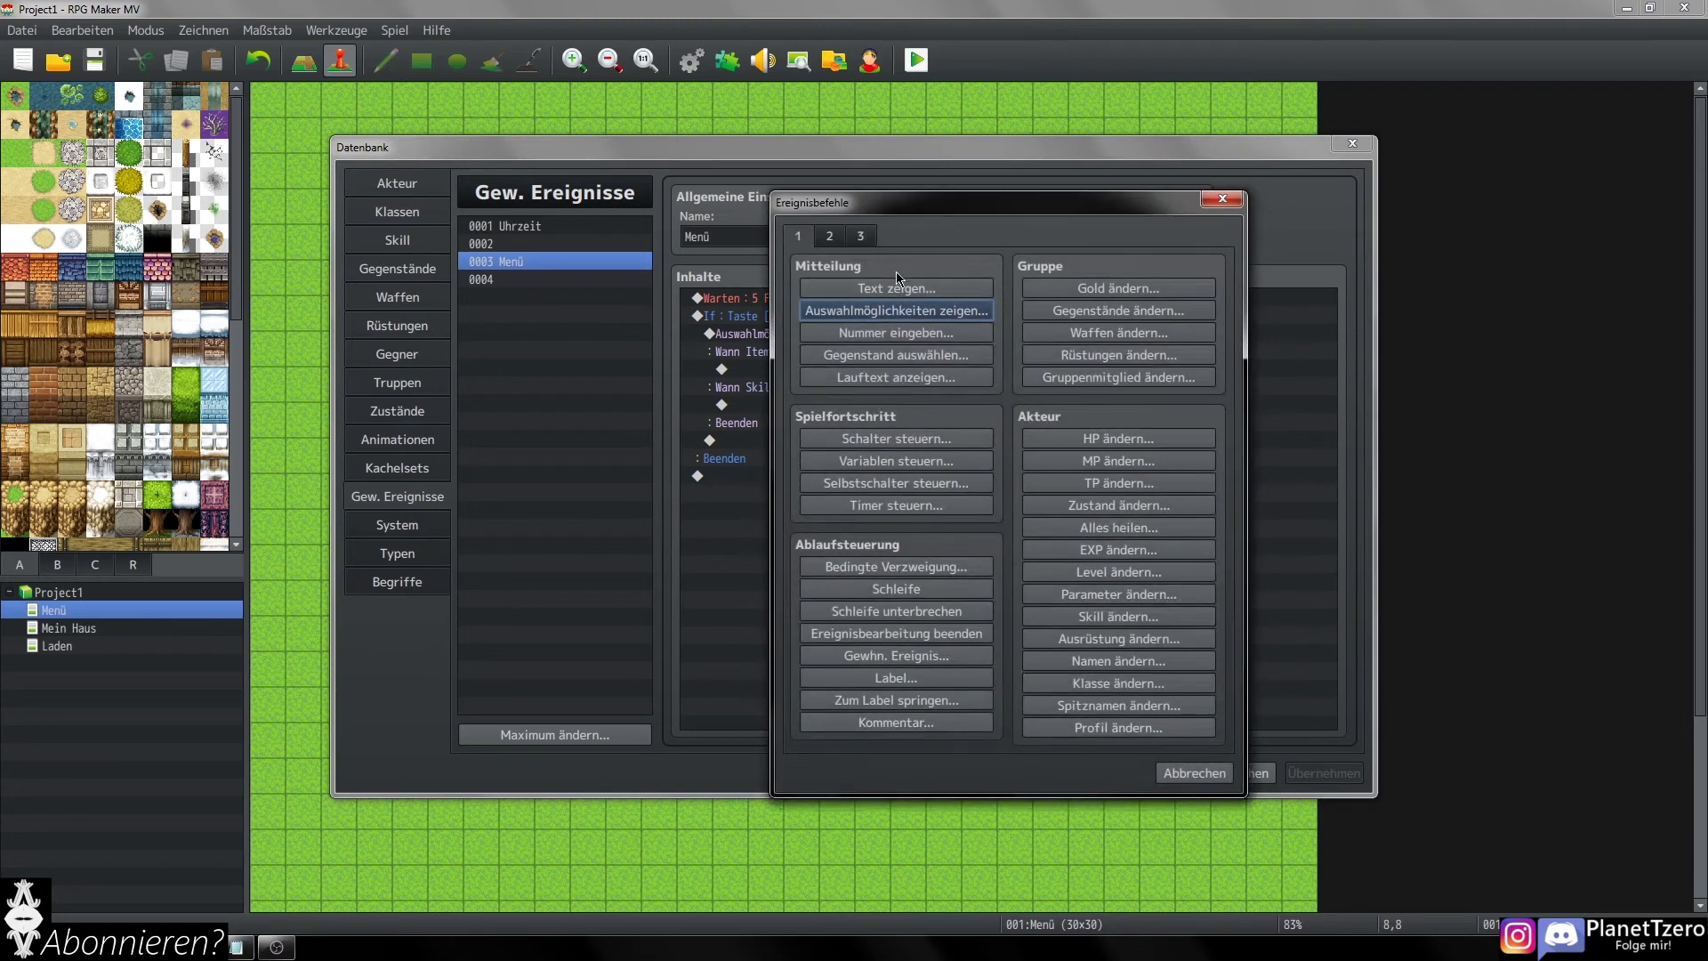
- Add a script command under the Item choice running SceneManager.push(Scene_Item); copied from Notepad
{"action": "left_click", "coordinate": [861, 236]}
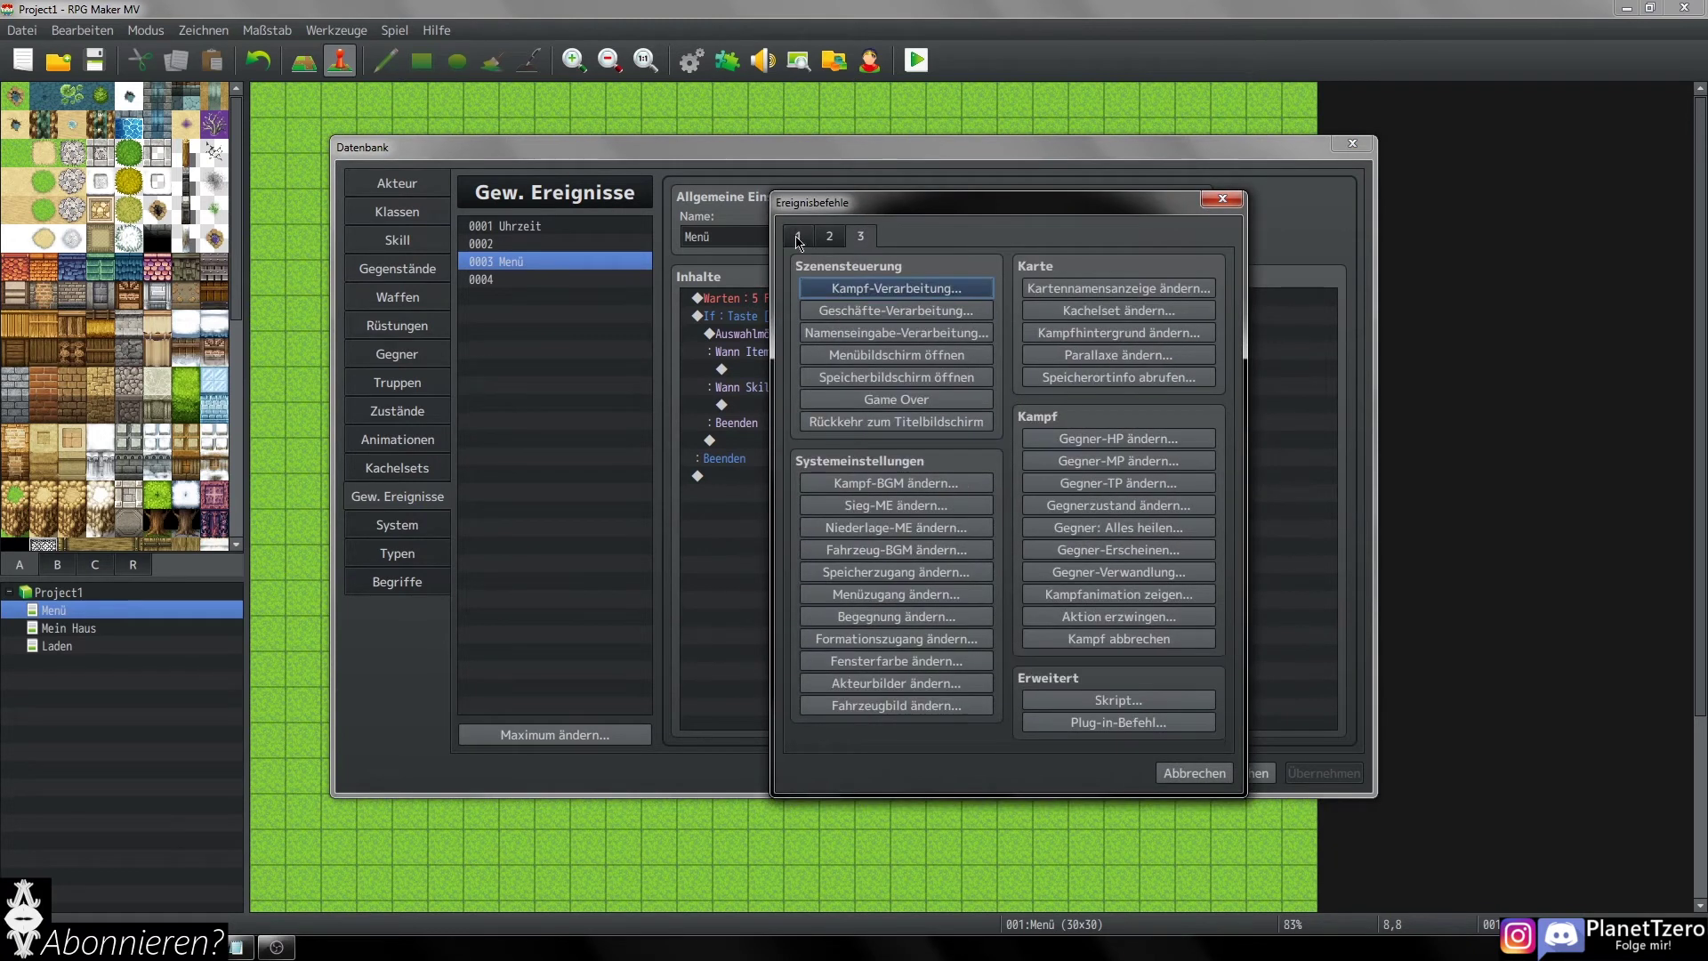
{"action": "left_click", "coordinate": [1112, 699]}
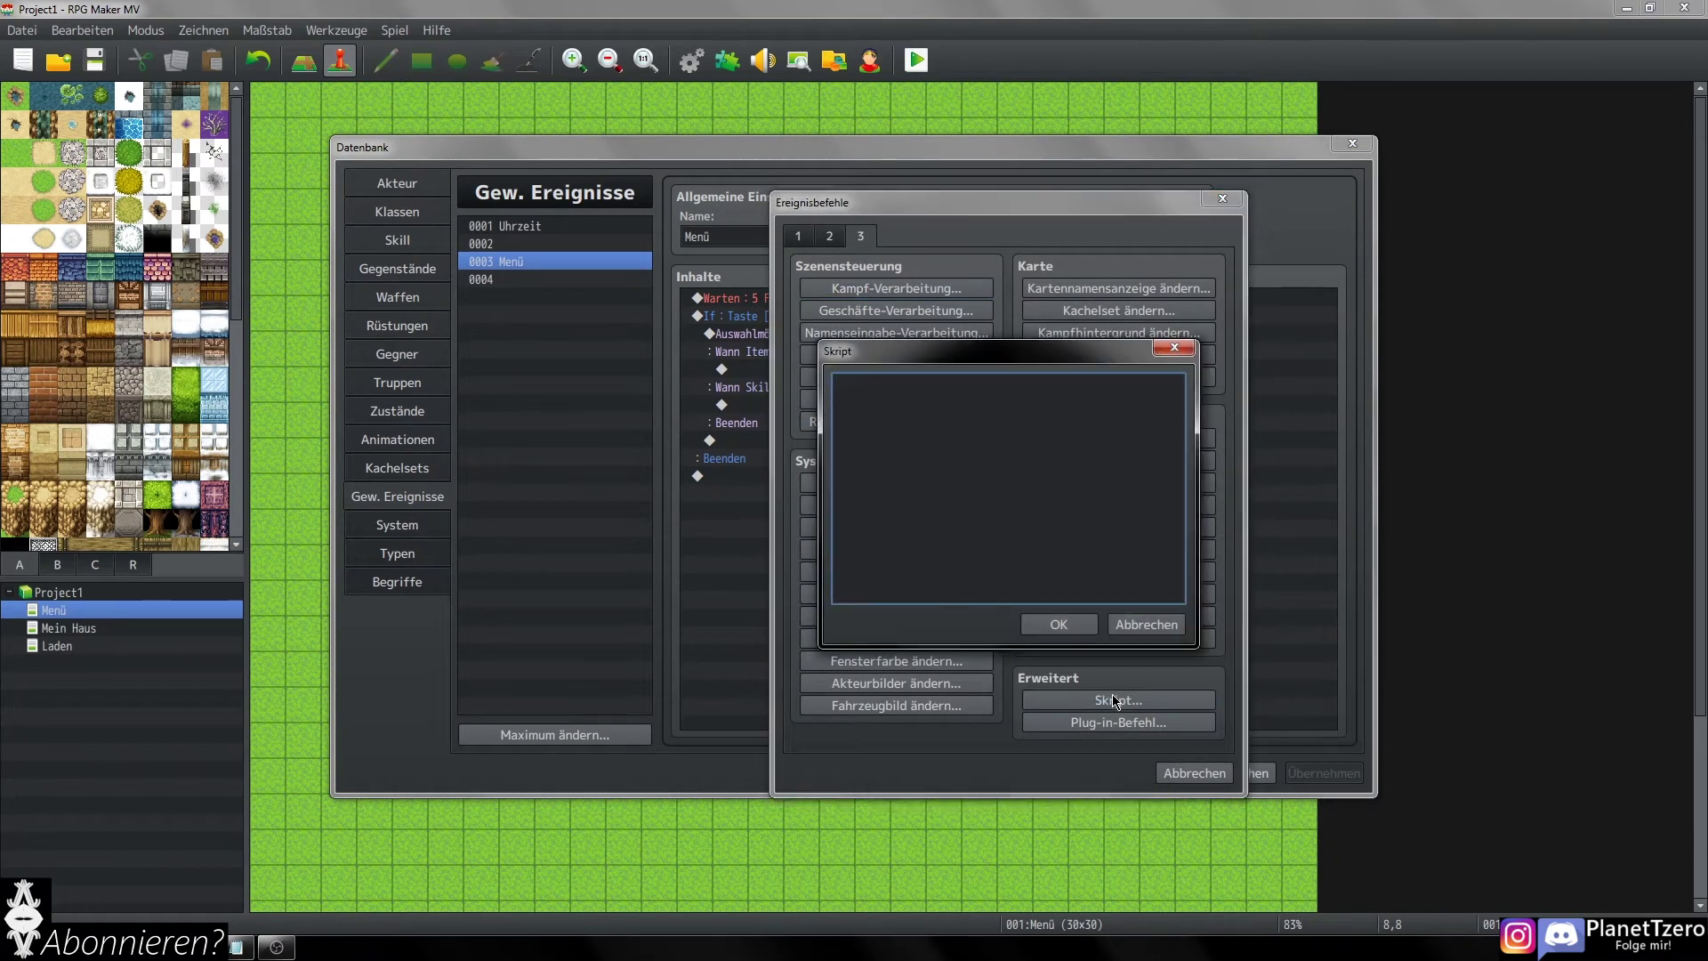
{"action": "left_click", "coordinate": [237, 947]}
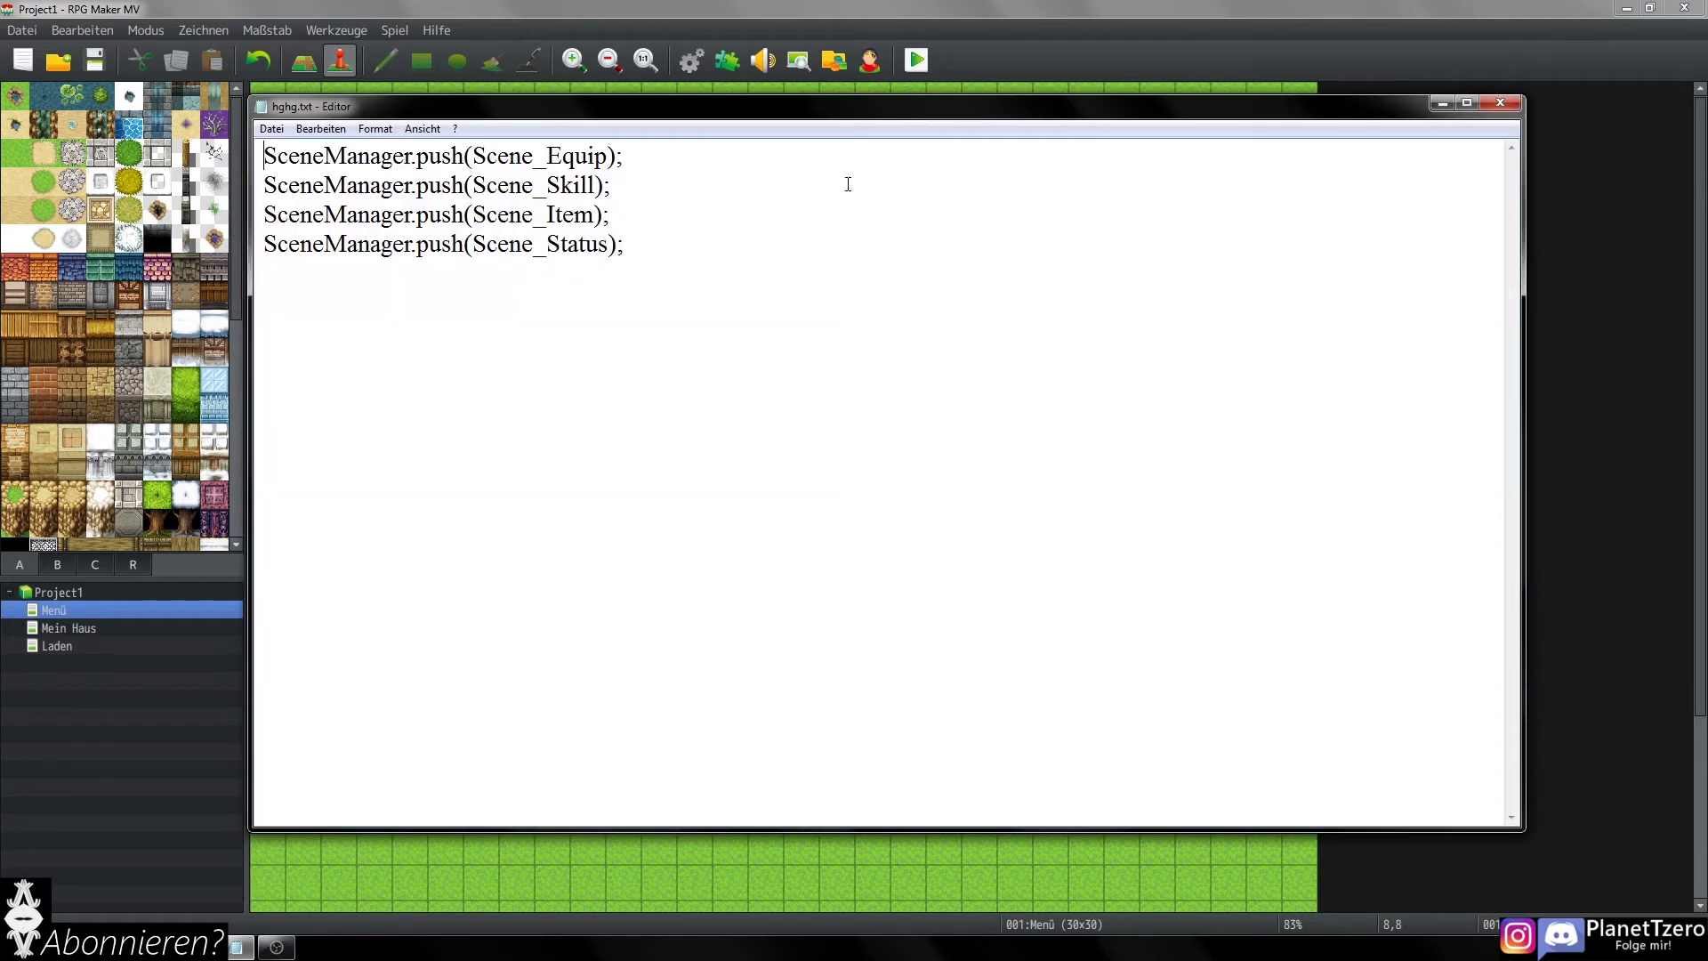
{"action": "left_click_drag", "start_coordinate": [706, 120], "coordinate": [1471, 308]}
{"action": "mouse_move", "coordinate": [1327, 340]}
{"action": "left_mouse_down"}
{"action": "mouse_move", "coordinate": [1354, 340]}
{"action": "mouse_move", "coordinate": [1358, 399]}
{"action": "left_mouse_up"}
{"action": "left_click", "coordinate": [1342, 430]}
{"action": "left_click_drag", "start_coordinate": [1398, 339], "coordinate": [1042, 336]}
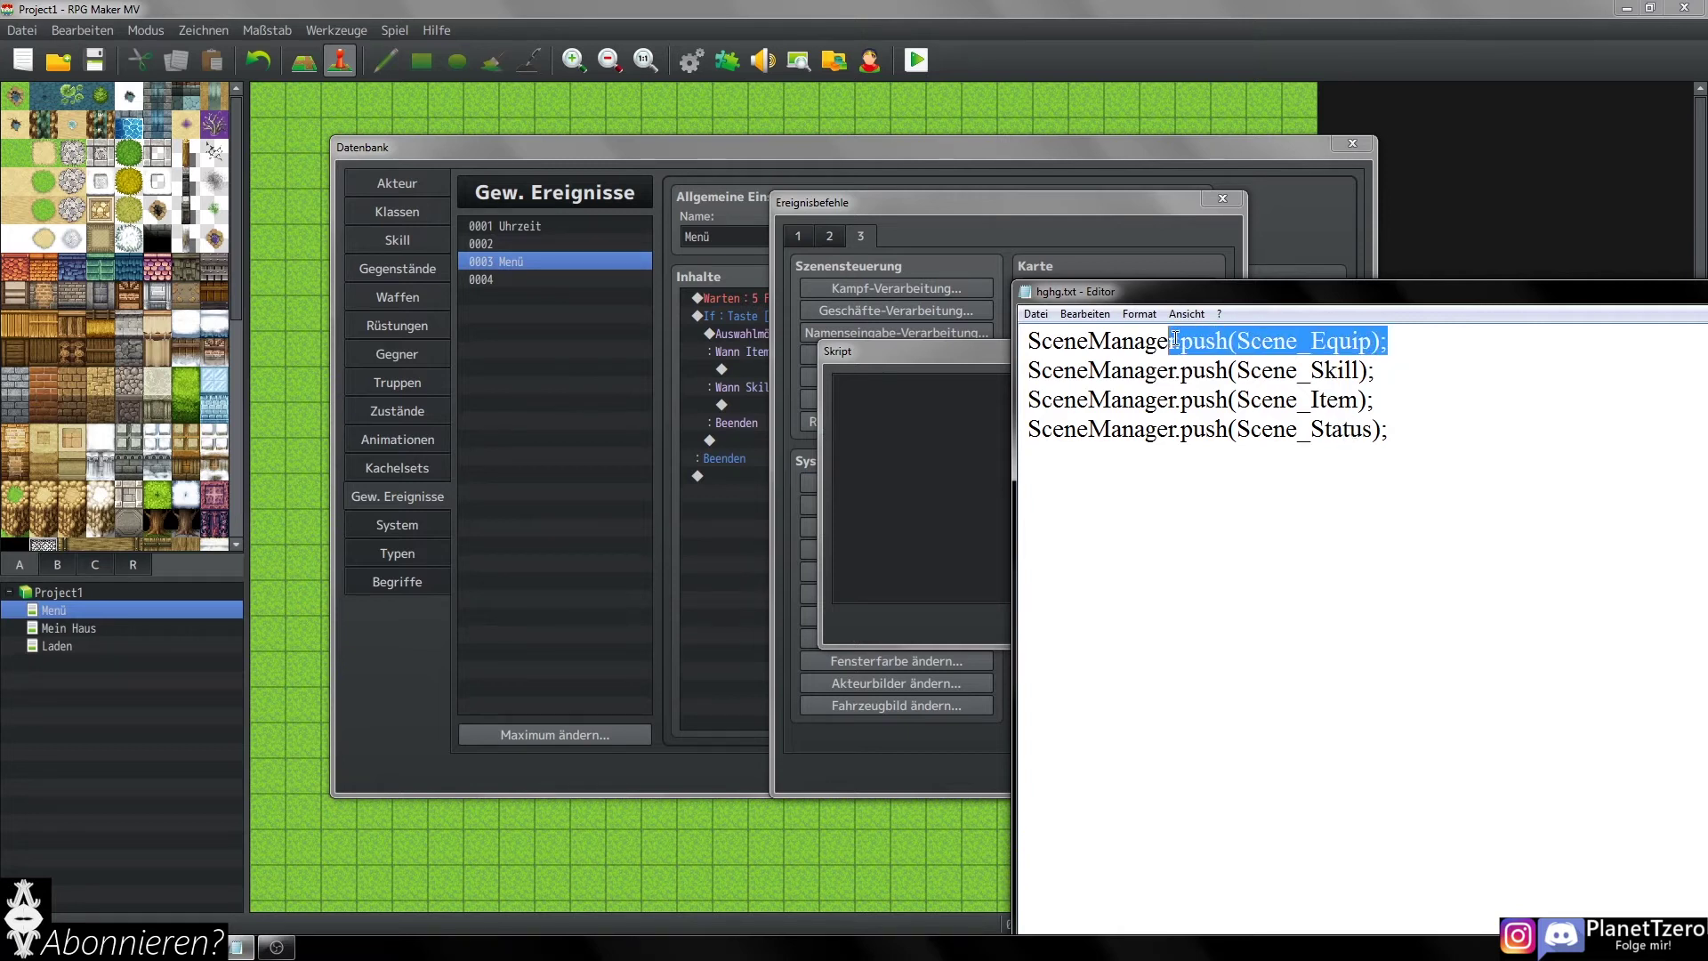
{"action": "left_click_drag", "start_coordinate": [1377, 399], "coordinate": [1028, 397]}
{"action": "key", "text": "ctrl+c"}
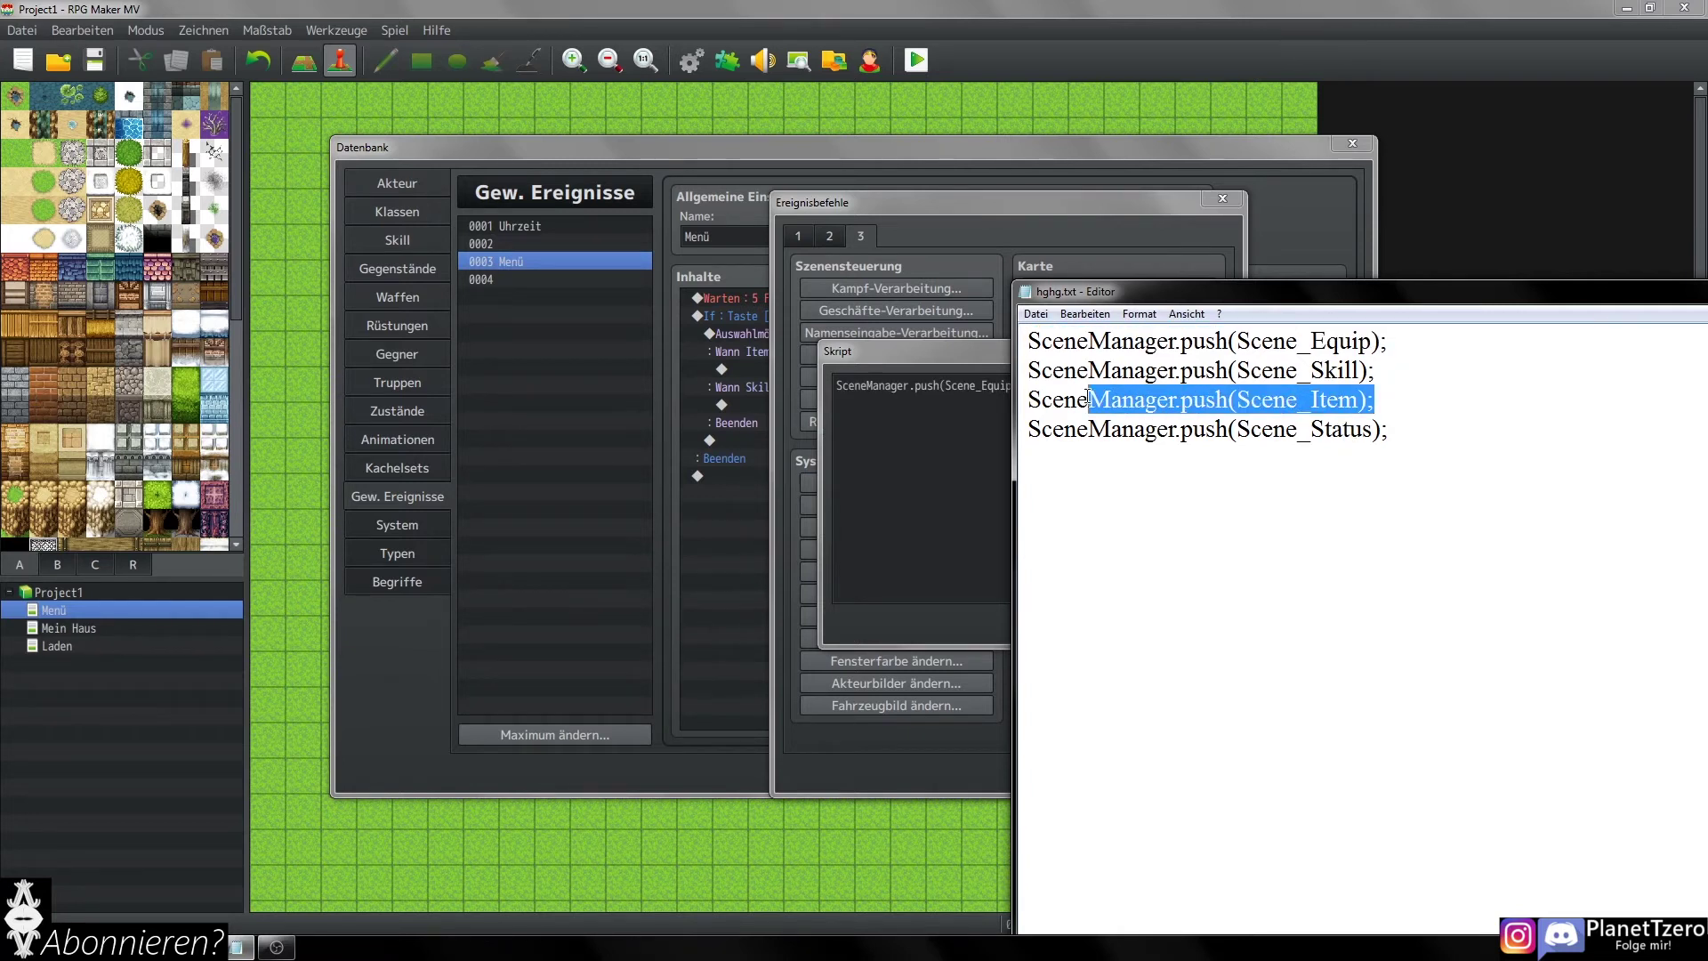
{"action": "left_click", "coordinate": [959, 409]}
{"action": "key", "text": "ctrl+a"}
{"action": "key", "text": "ctrl+v"}
{"action": "left_click", "coordinate": [1053, 620]}
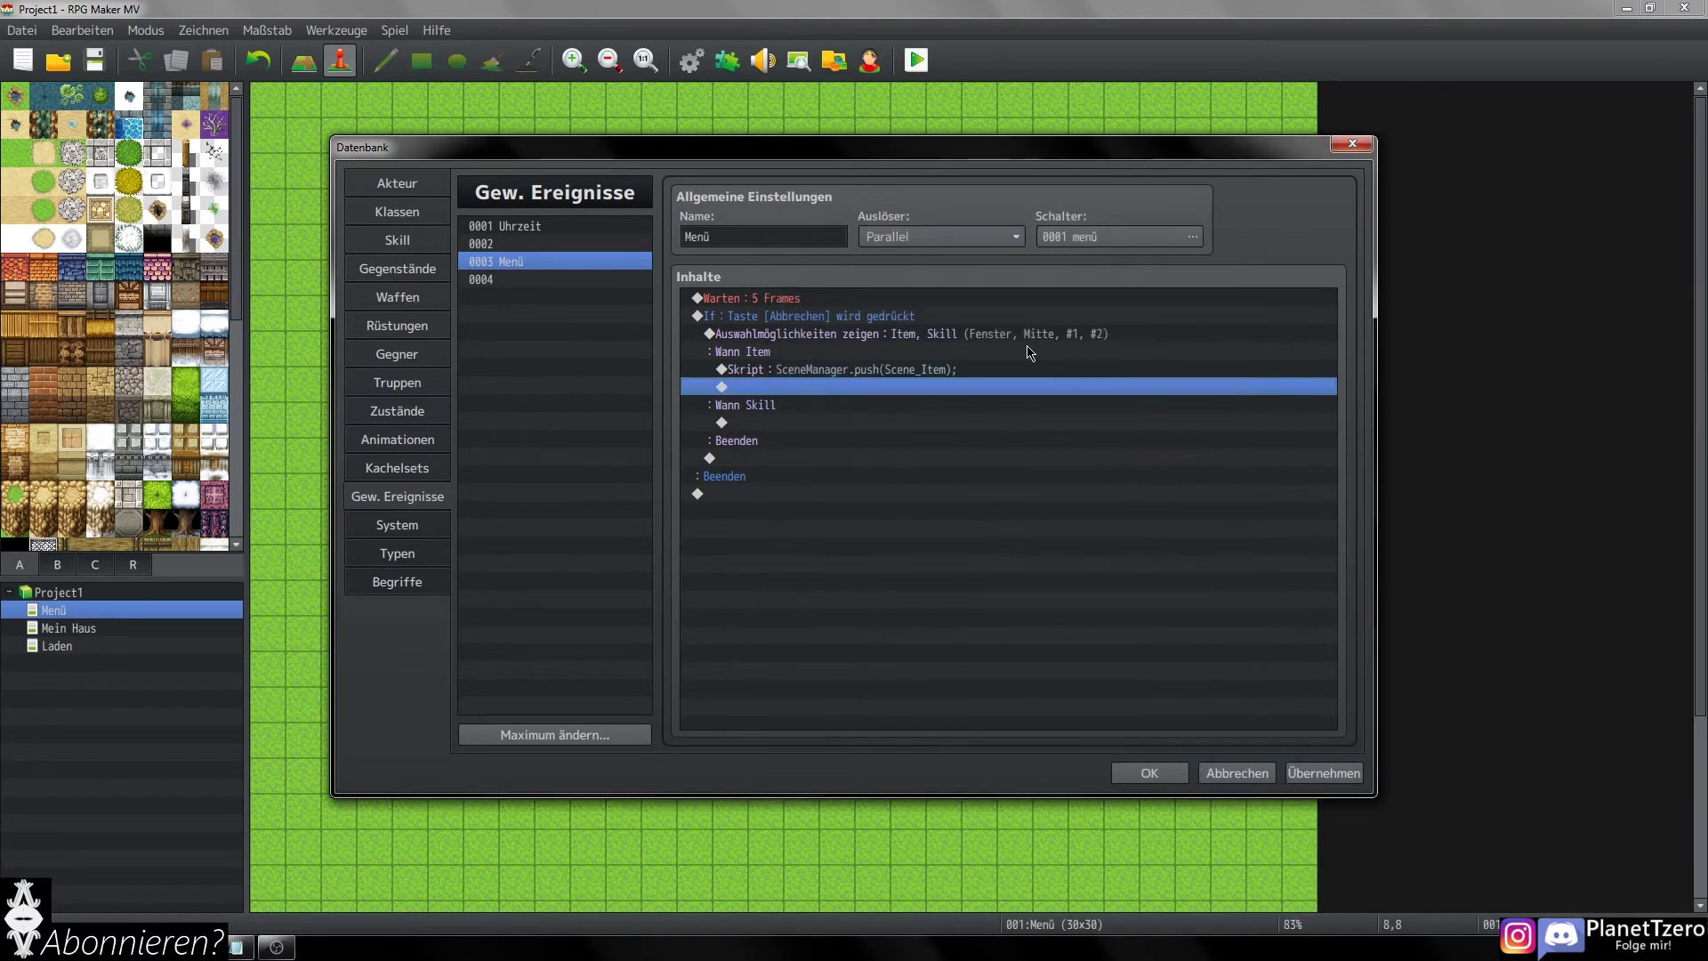
- Copy the script command into the Skill branch and change it to SceneManager.push(Scene_Skill);
{"action": "left_click", "coordinate": [844, 424]}
{"action": "key", "text": "ctrl+v"}
{"action": "double_click", "coordinate": [859, 423]}
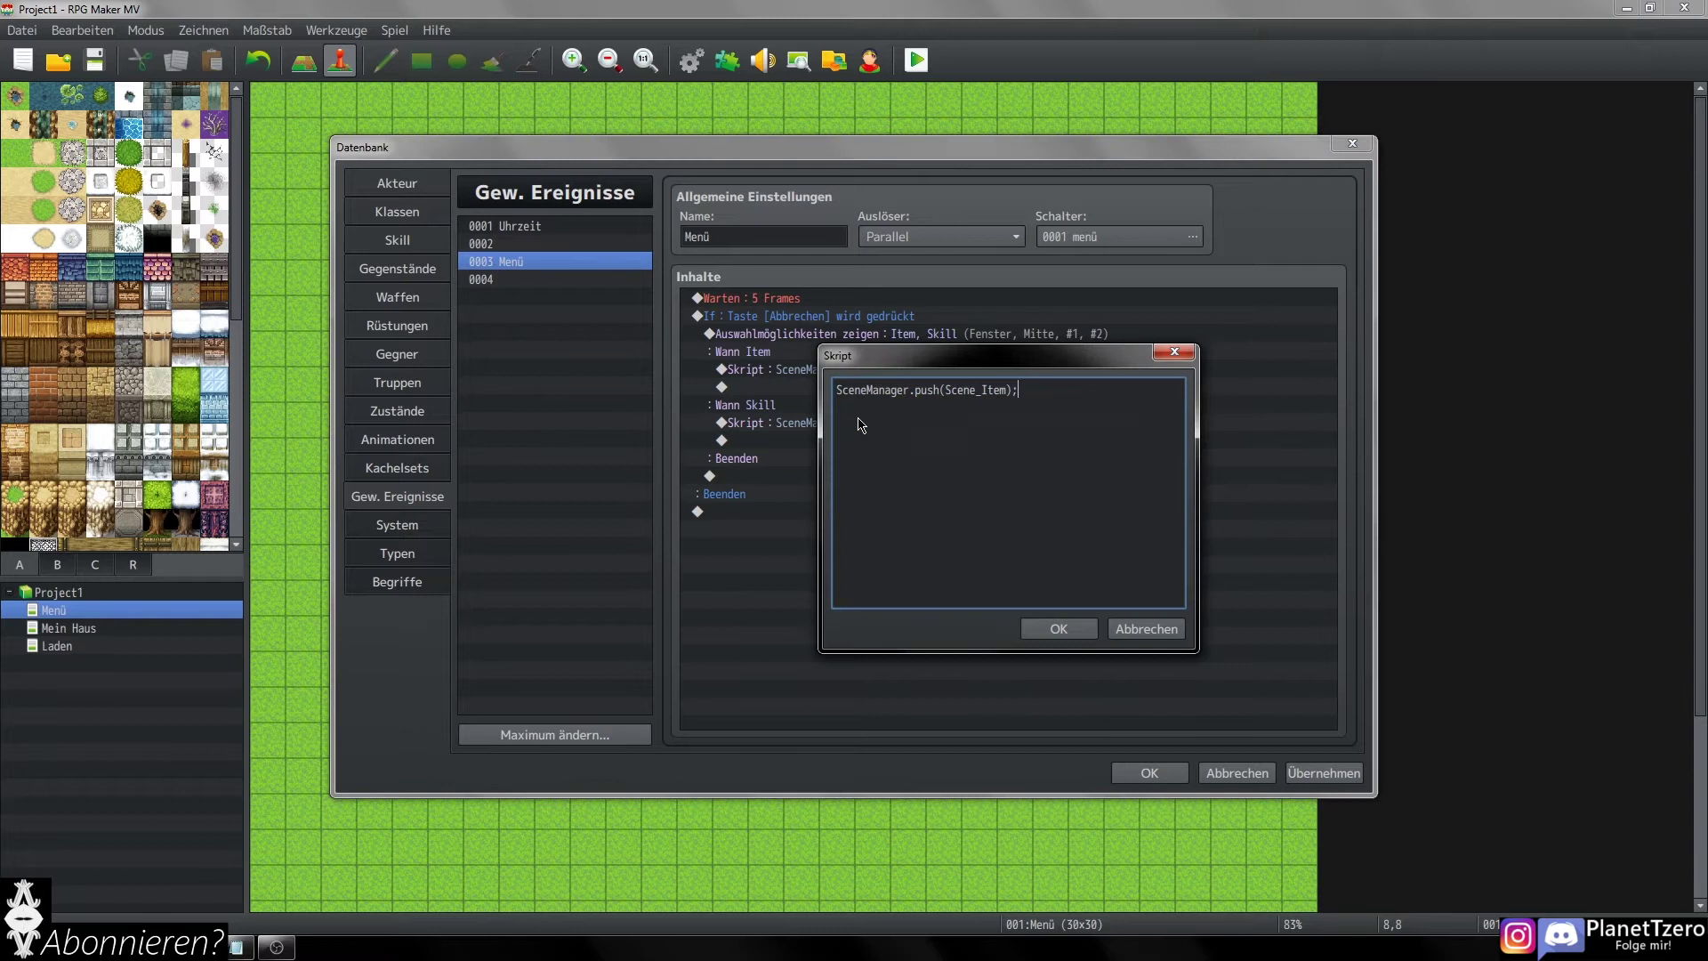
{"action": "key", "text": "alt+Tab"}
{"action": "left_click_drag", "start_coordinate": [1377, 370], "coordinate": [982, 363]}
{"action": "key", "text": "ctrl+c"}
{"action": "left_click", "coordinate": [971, 412]}
{"action": "key", "text": "ctrl+a"}
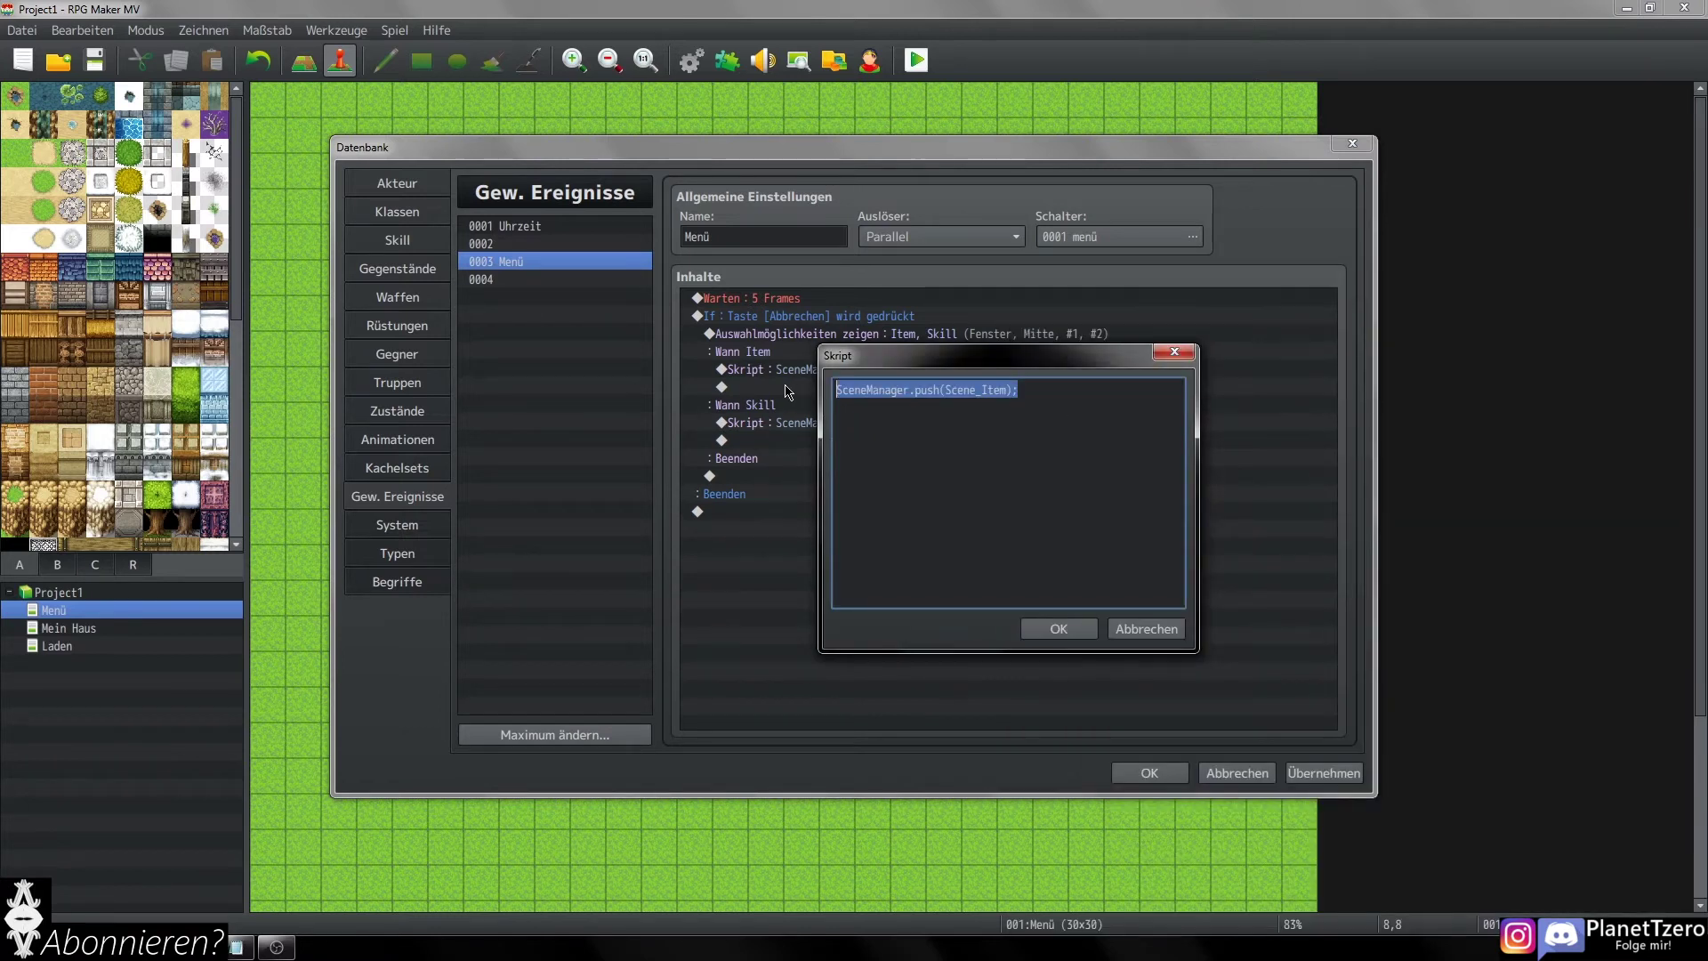
{"action": "key", "text": "ctrl+v"}
{"action": "left_click", "coordinate": [1053, 620]}
- Add 'Status' as the third choice in the choice window
{"action": "double_click", "coordinate": [952, 334]}
{"action": "left_click", "coordinate": [944, 487]}
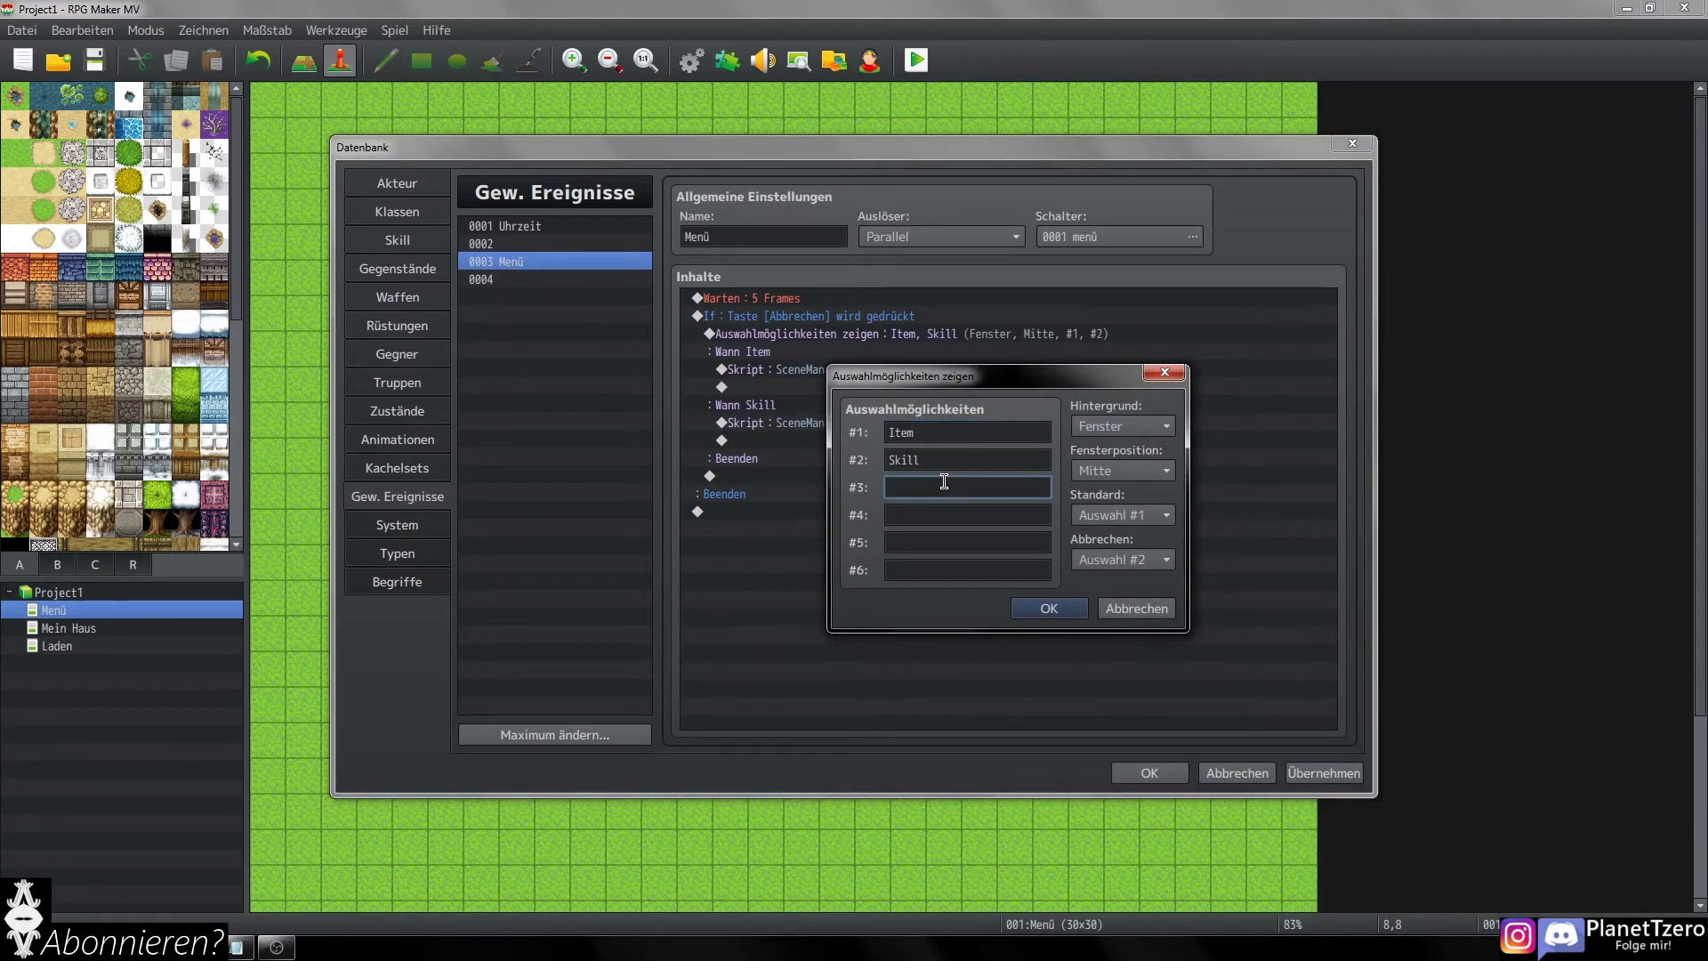
{"action": "left_click", "coordinate": [1037, 618]}
- Add a script command under the Status branch running SceneManager.push(Scene_Status);
{"action": "left_click", "coordinate": [869, 423]}
{"action": "key", "text": "ctrl+c"}
{"action": "left_click", "coordinate": [817, 480]}
{"action": "key", "text": "ctrl+v"}
{"action": "double_click", "coordinate": [876, 476]}
{"action": "key", "text": "alt+Tab"}
{"action": "left_click_drag", "start_coordinate": [1441, 430], "coordinate": [1014, 431]}
{"action": "key", "text": "ctrl+c"}
{"action": "key", "text": "alt+Tab"}
{"action": "key", "text": "ctrl+a"}
{"action": "key", "text": "ctrl+v"}
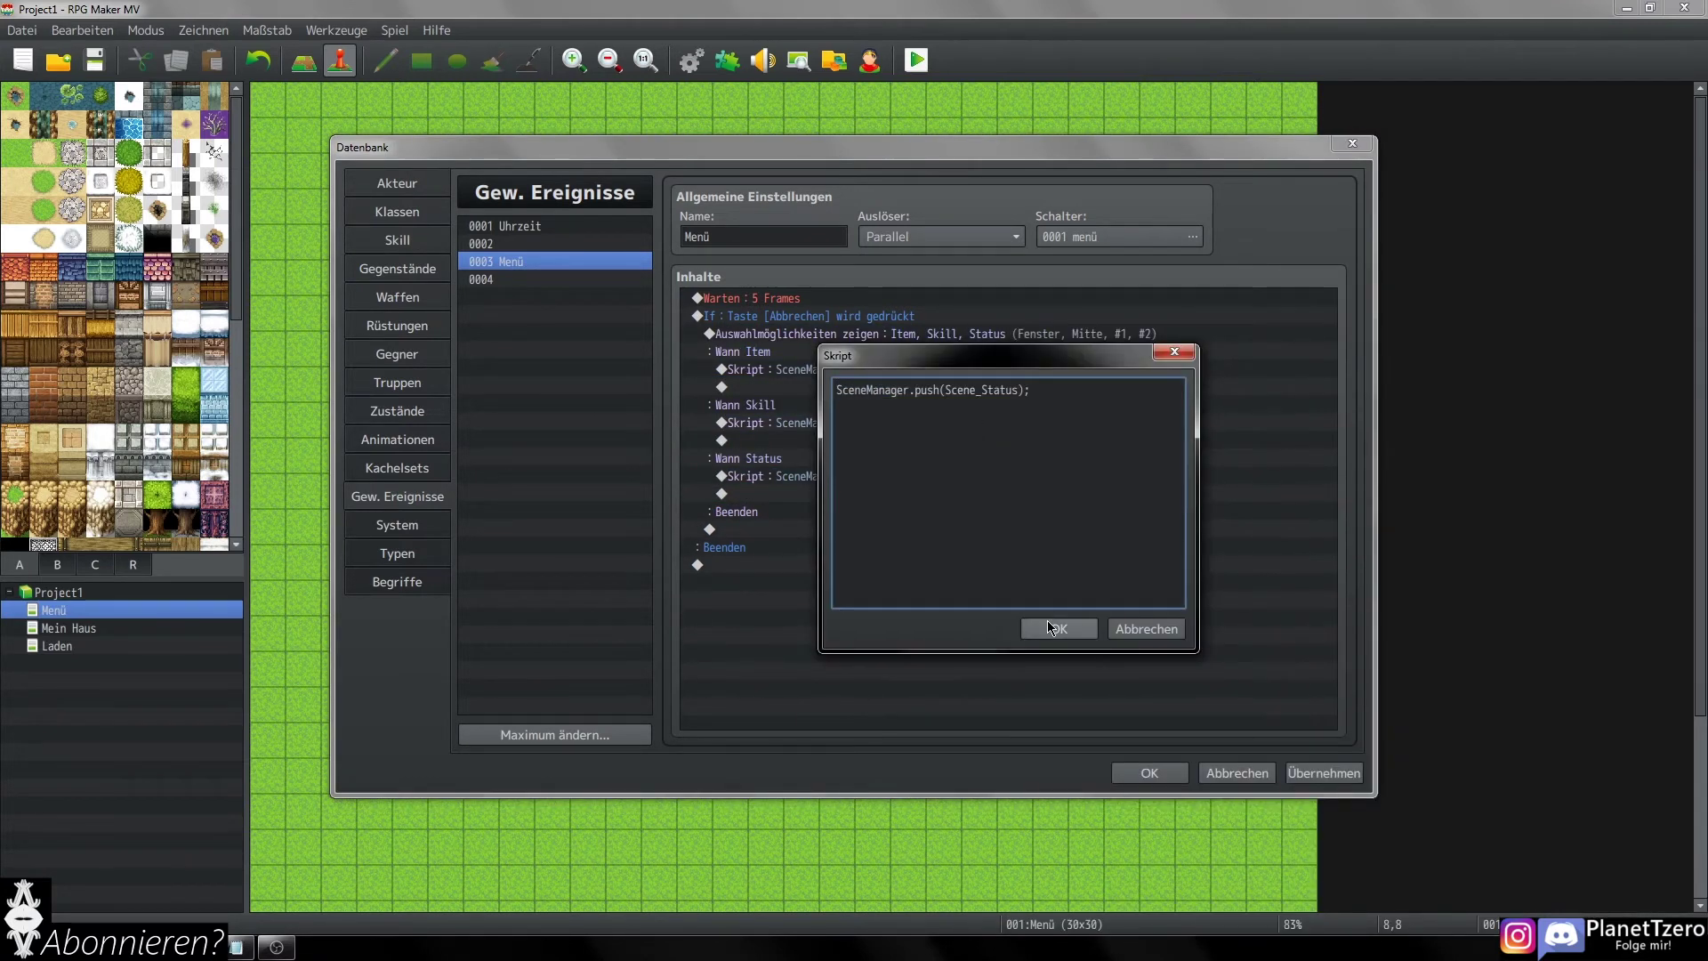
{"action": "left_click", "coordinate": [1049, 627]}
- In the playtest, open the custom menu, try the Item and Skill screens, then quit the game
{"action": "key", "text": "Escape"}
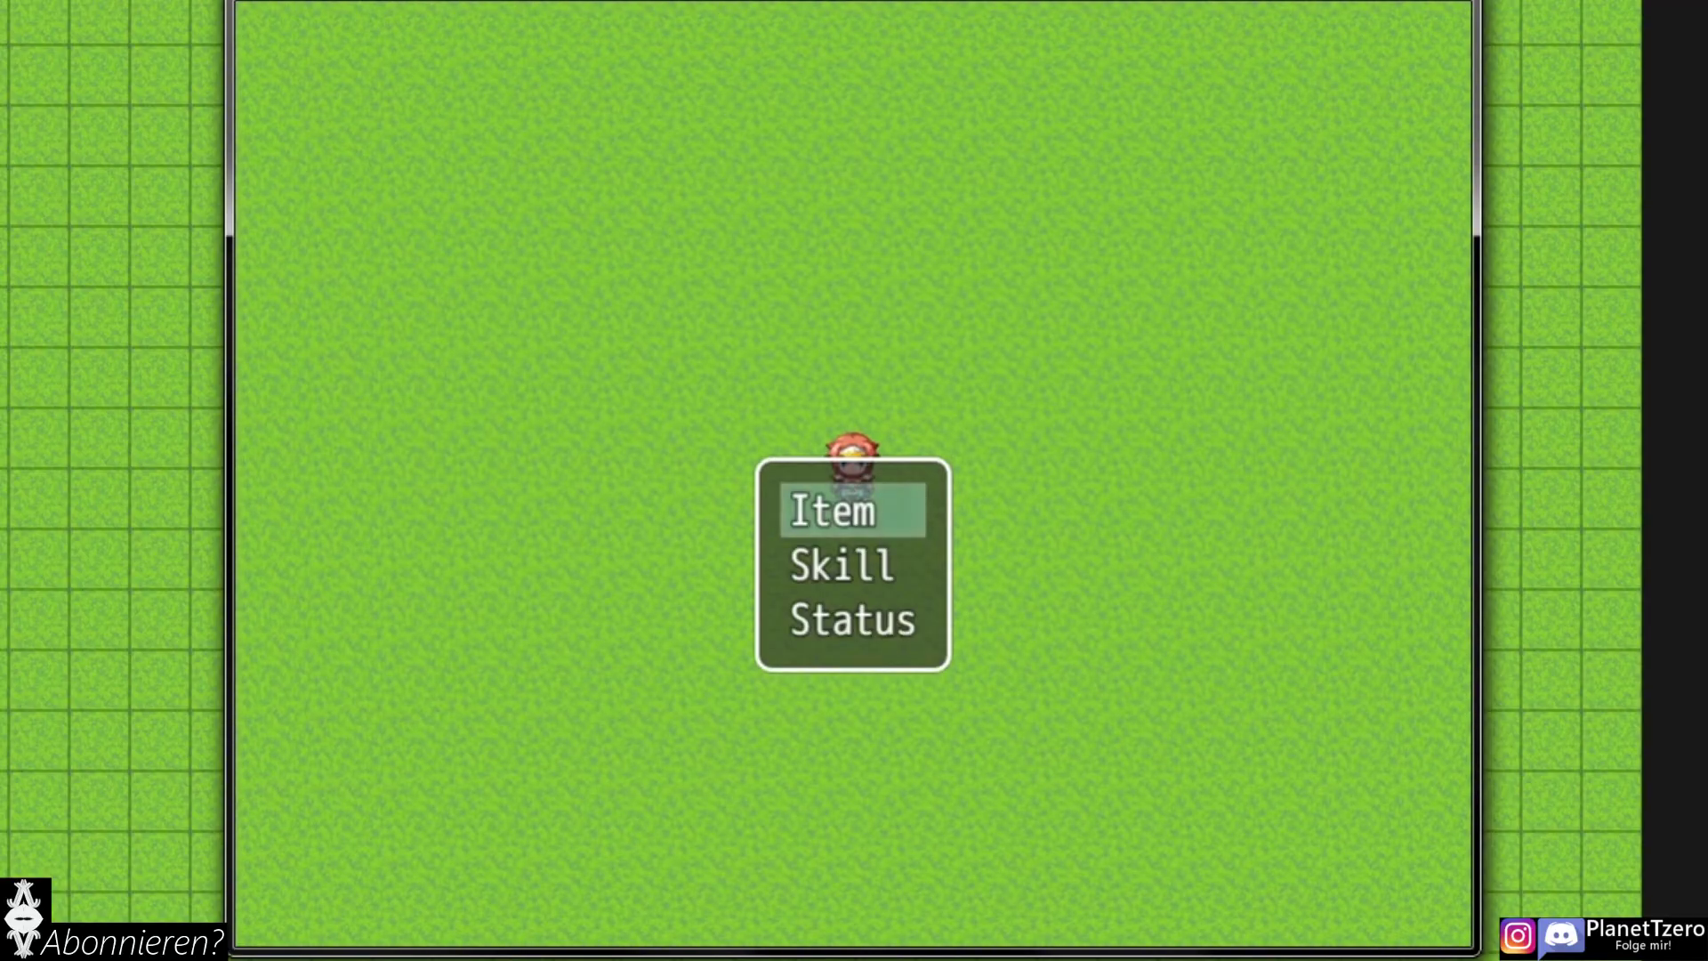
{"action": "key", "text": "Down"}
{"action": "key", "text": "Down"}
{"action": "key", "text": "Up"}
{"action": "key", "text": "Up"}
{"action": "key", "text": "Return"}
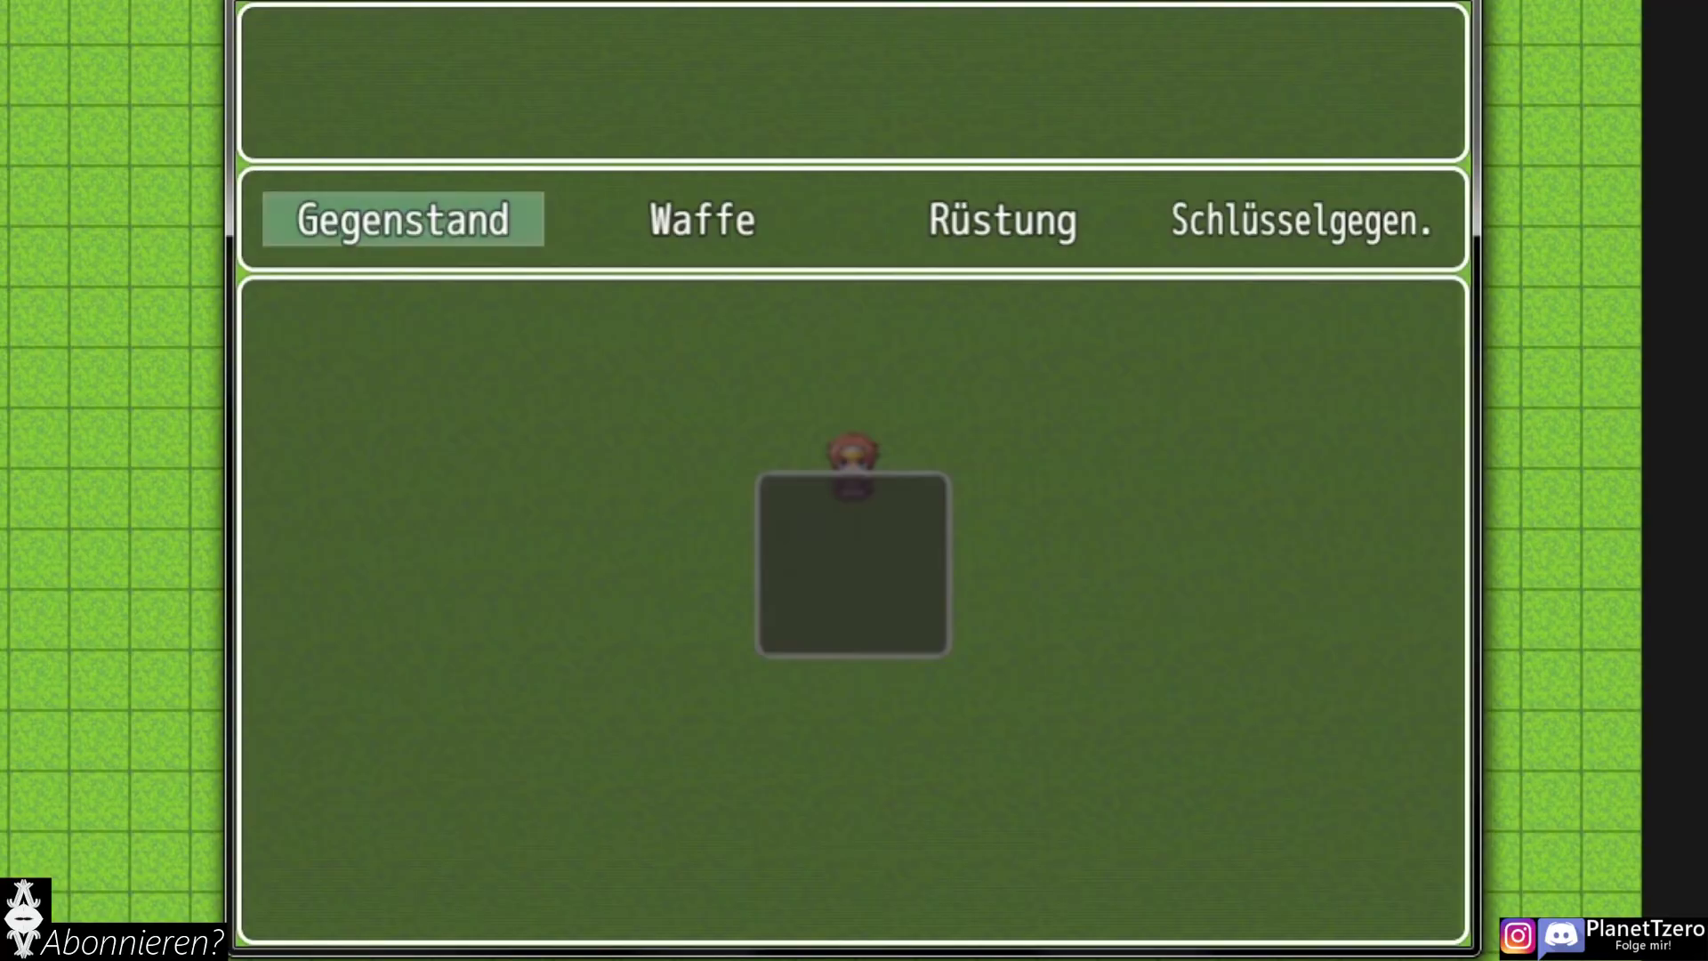
{"action": "key", "text": "Right"}
{"action": "key", "text": "Right"}
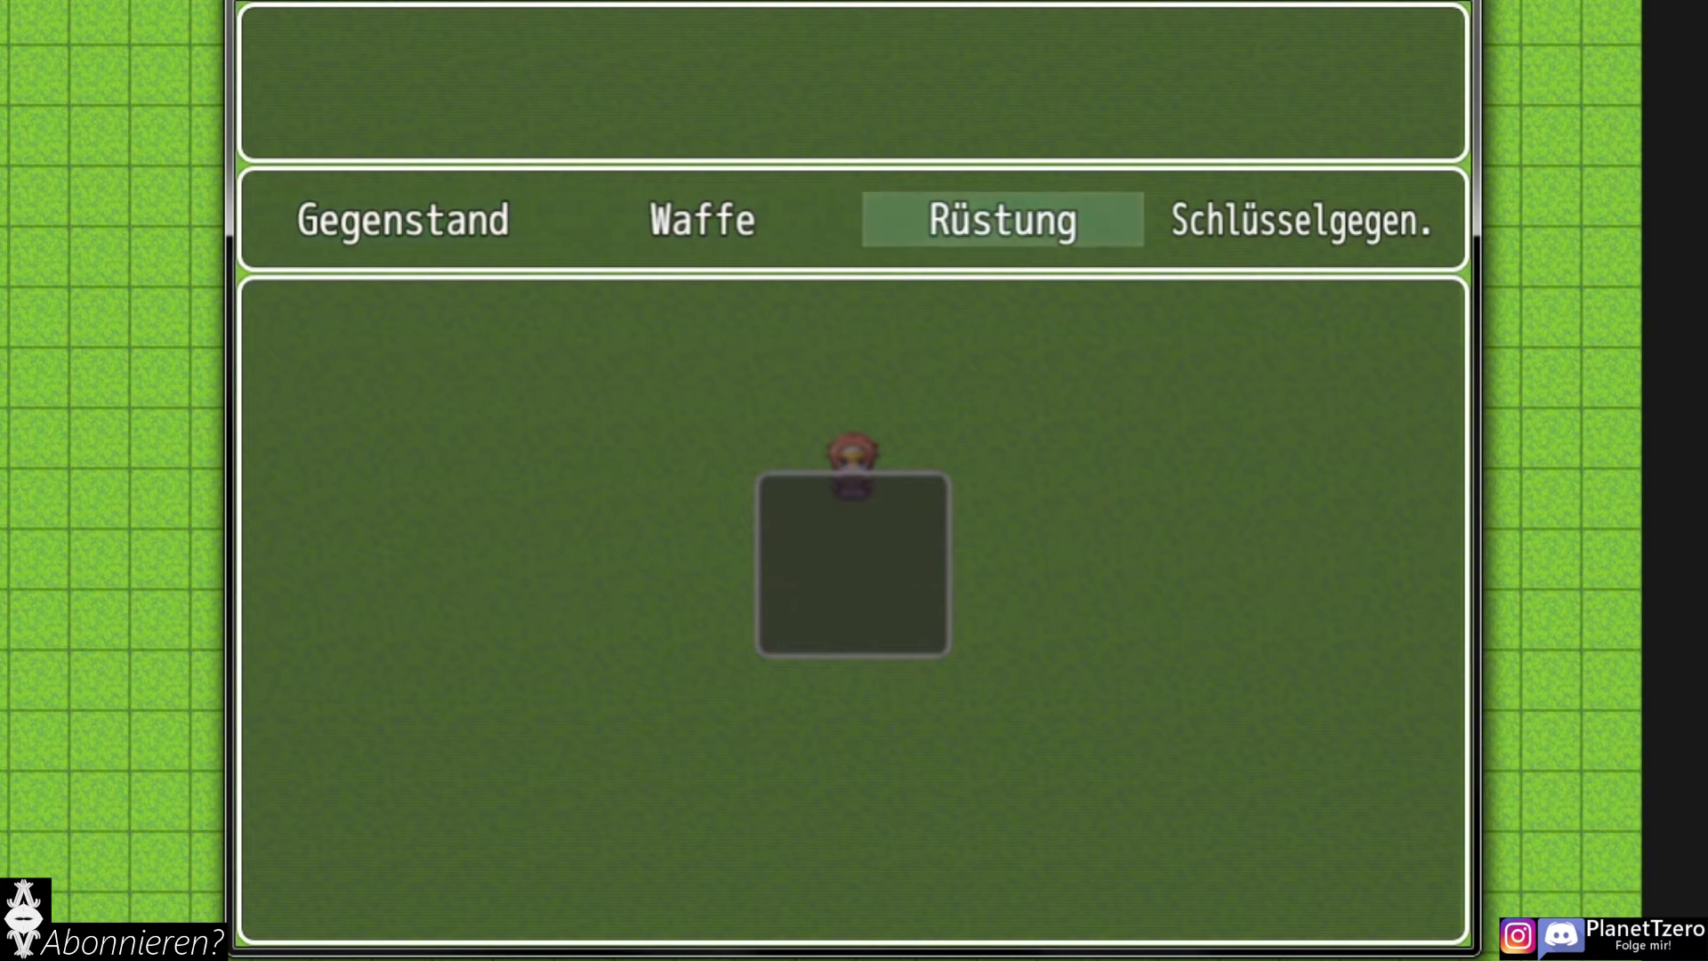
{"action": "key", "text": "Right"}
{"action": "key", "text": "Left"}
{"action": "key", "text": "Left"}
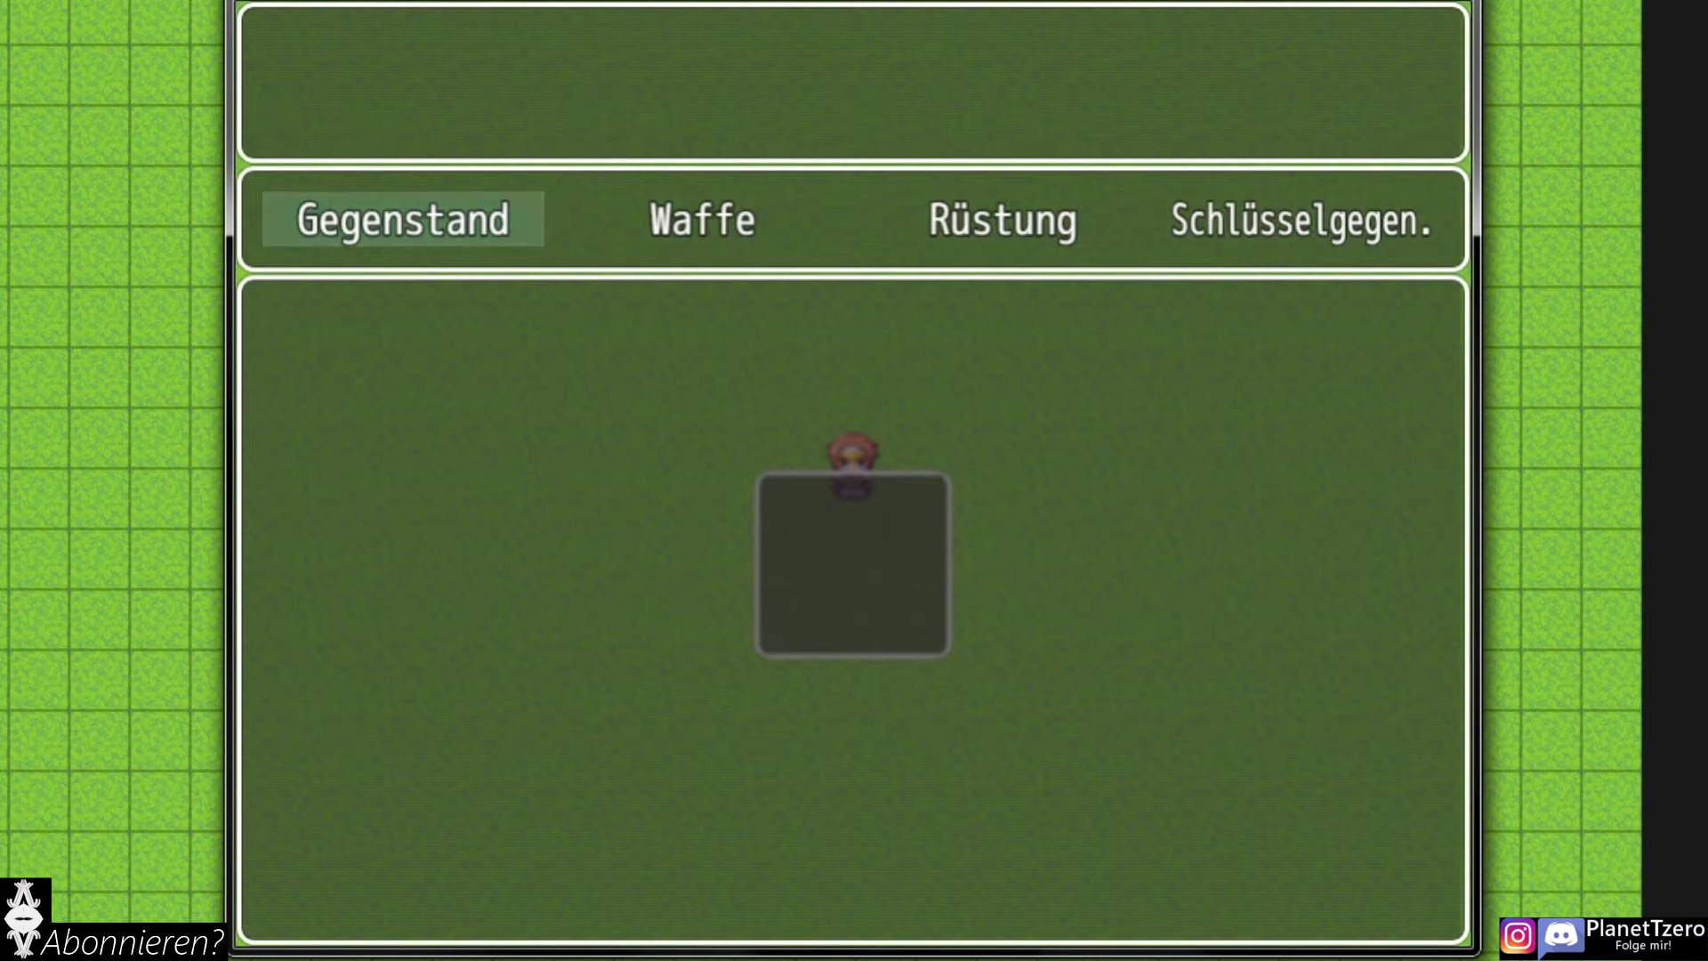
{"action": "key", "text": "Escape"}
{"action": "key", "text": "Down"}
{"action": "key", "text": "Return"}
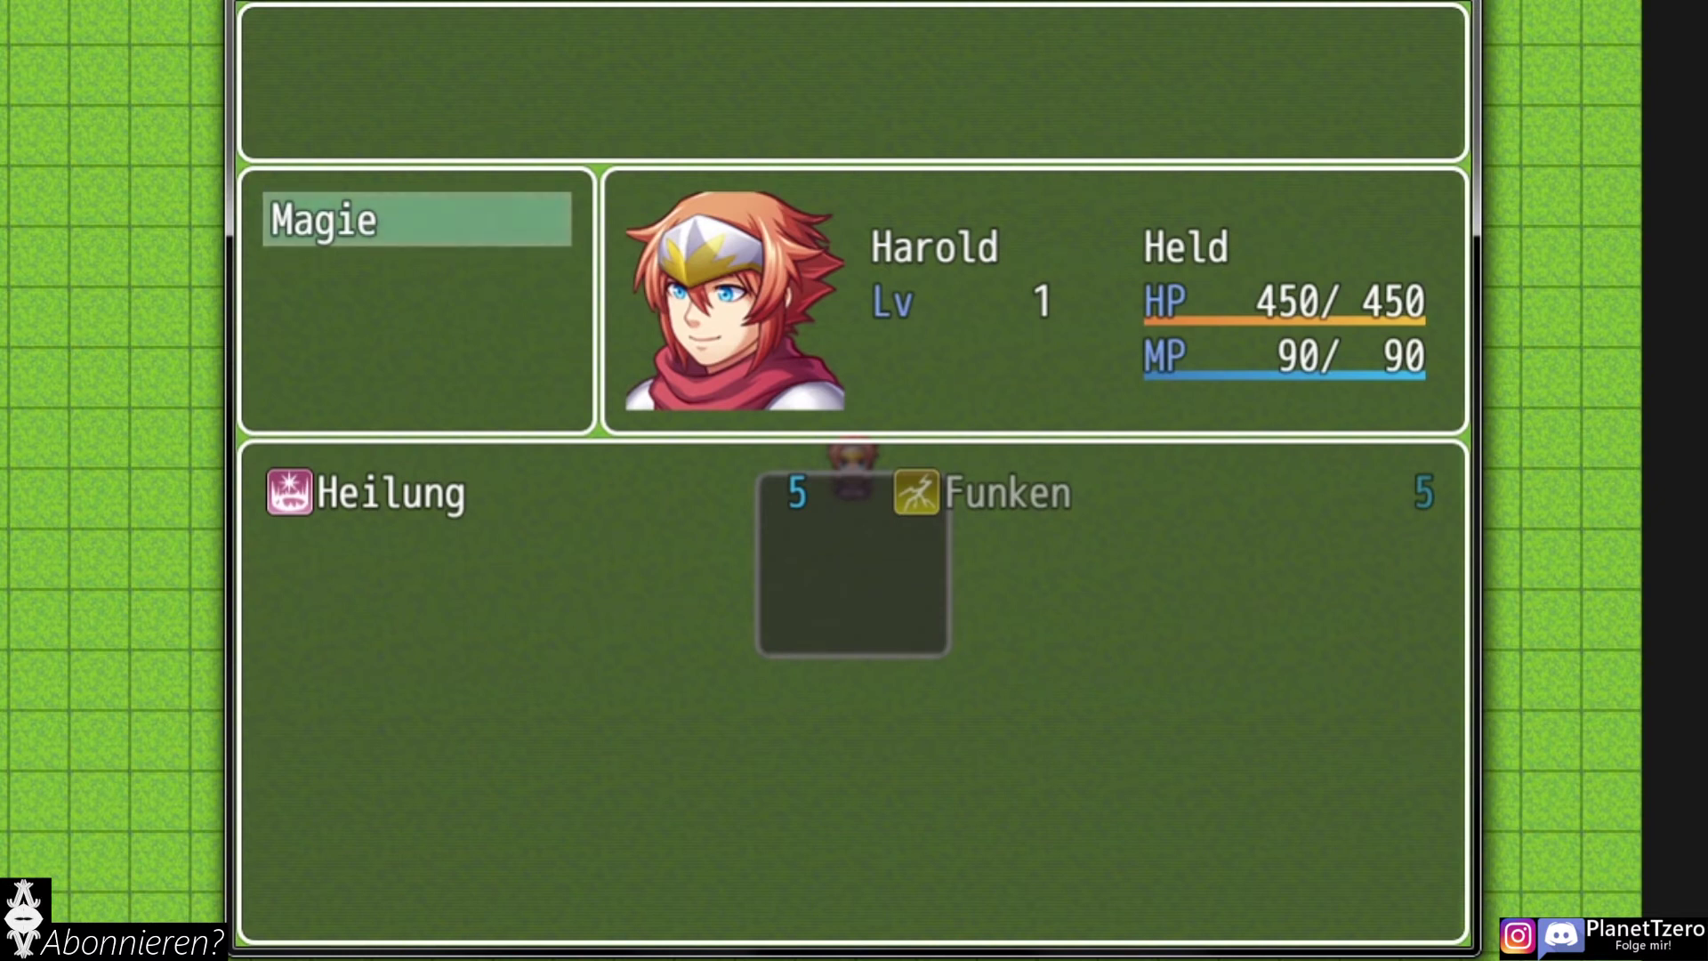
{"action": "key", "text": "Escape"}
{"action": "key", "text": "Escape"}
{"action": "key", "text": "Return"}
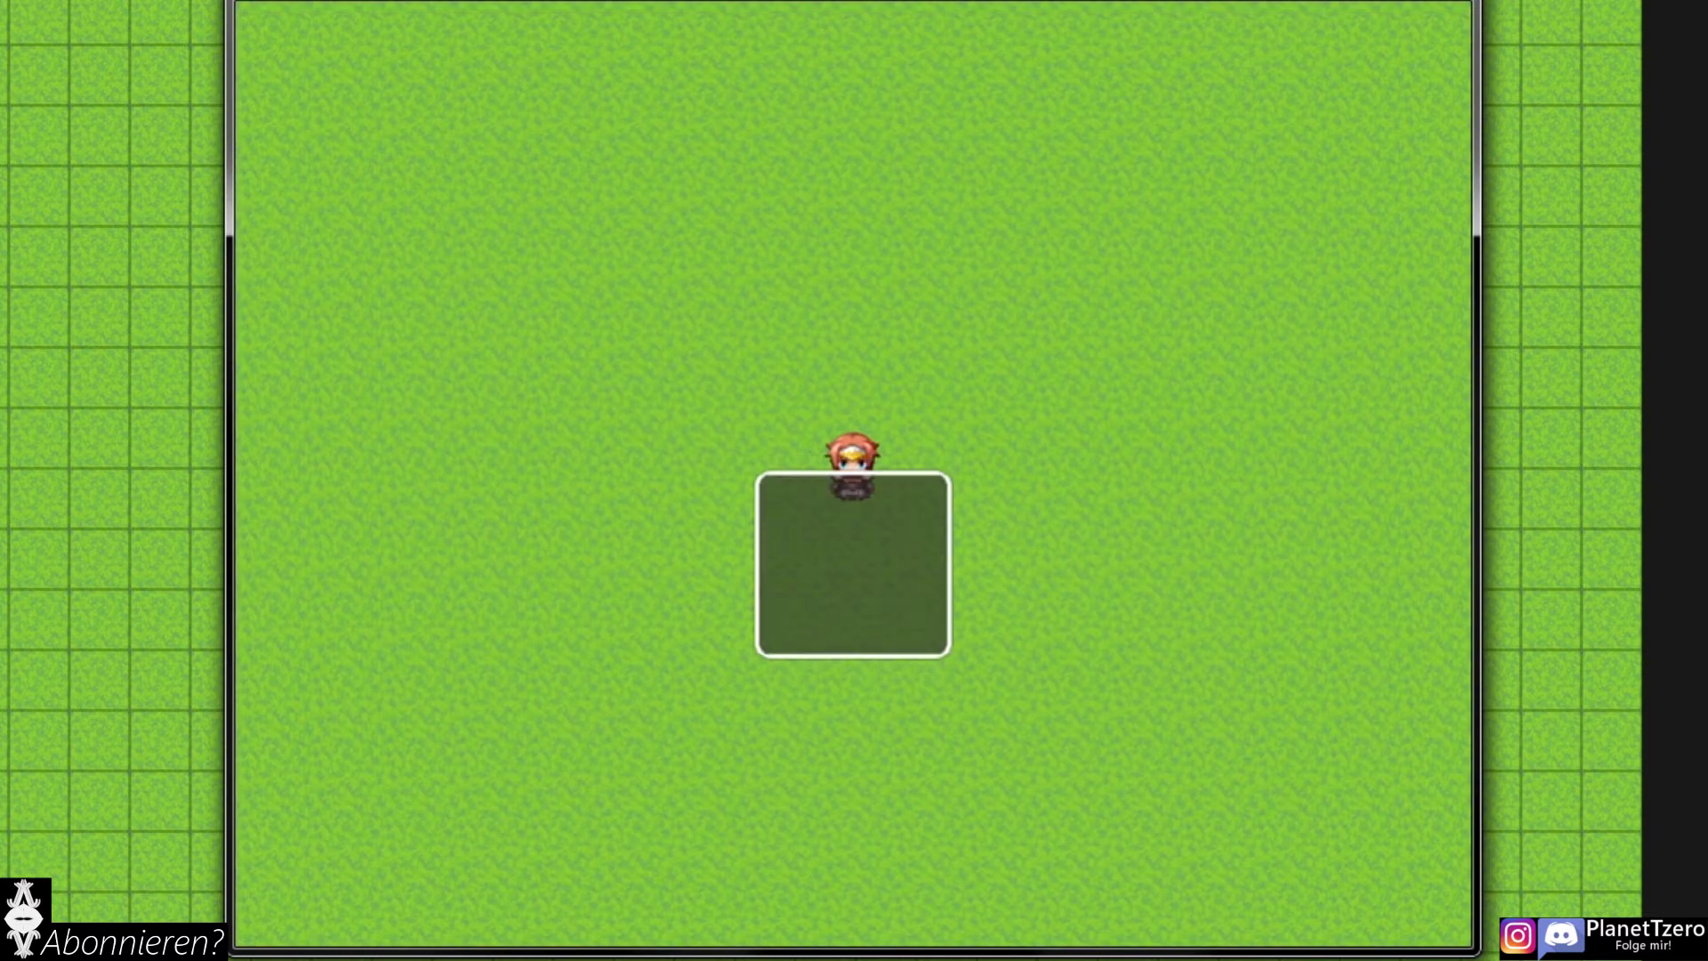
{"action": "key", "text": "alt+F4"}
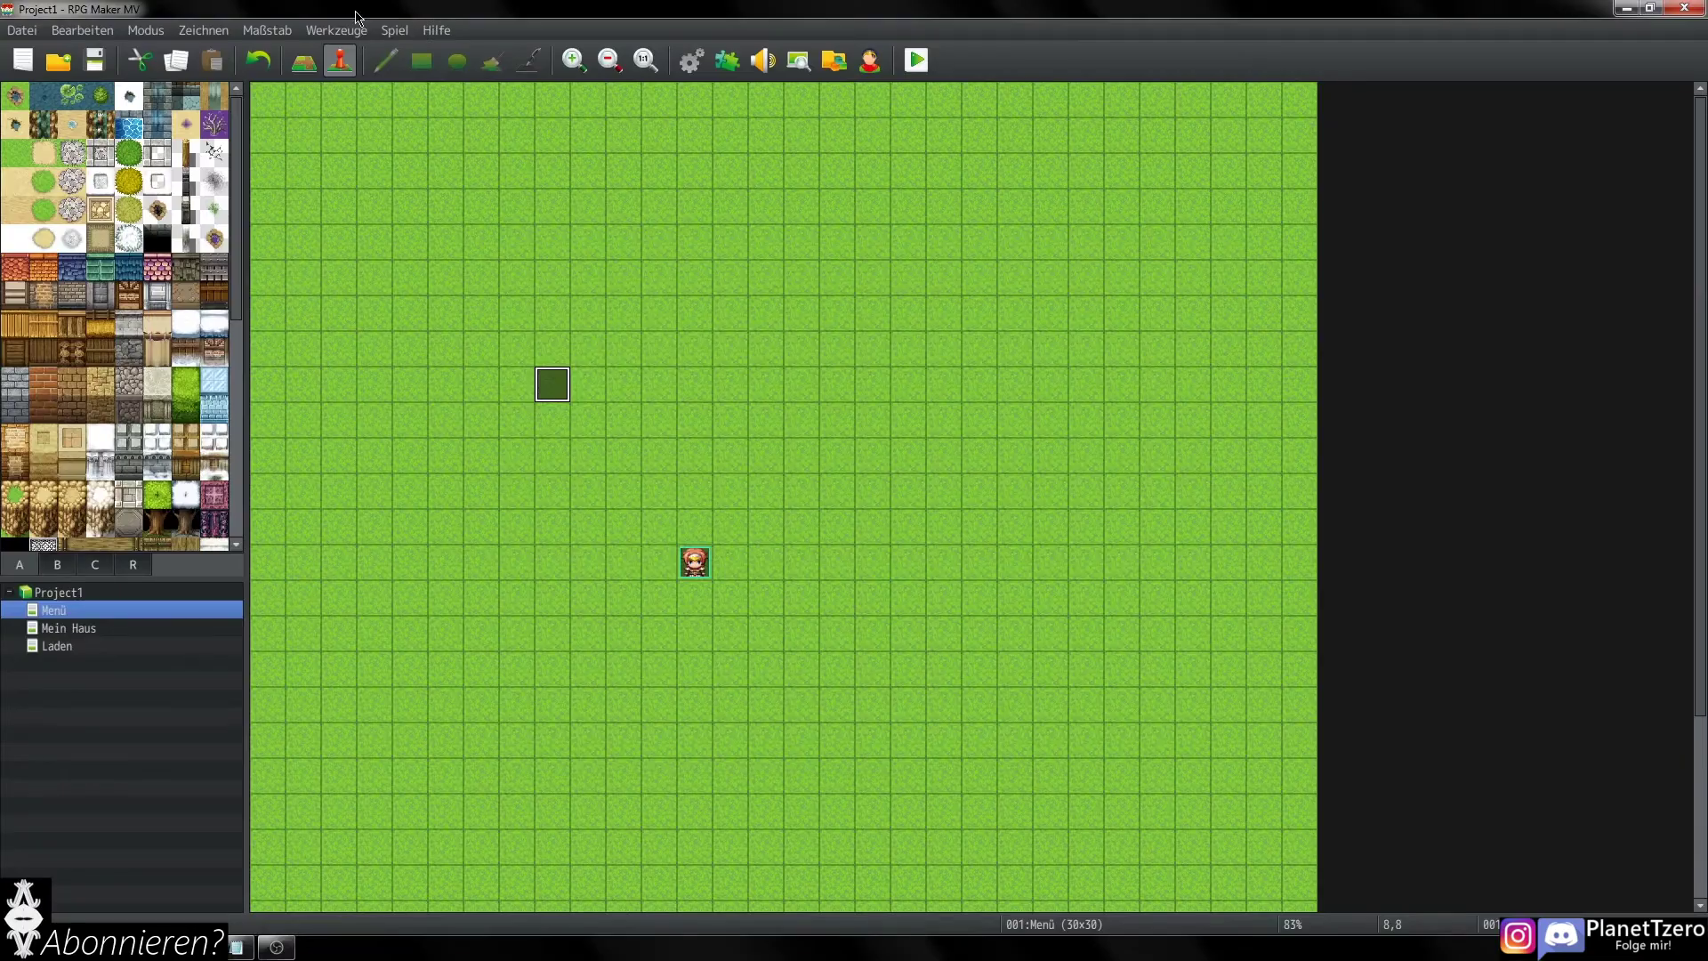
- Add a 20-frame wait to the Item branch and paste a copy under the Skill branch
{"action": "key", "text": "F9"}
{"action": "double_click", "coordinate": [823, 369]}
{"action": "left_click", "coordinate": [829, 235]}
{"action": "left_click", "coordinate": [1074, 282]}
{"action": "type", "text": "20"}
{"action": "key", "text": "Return"}
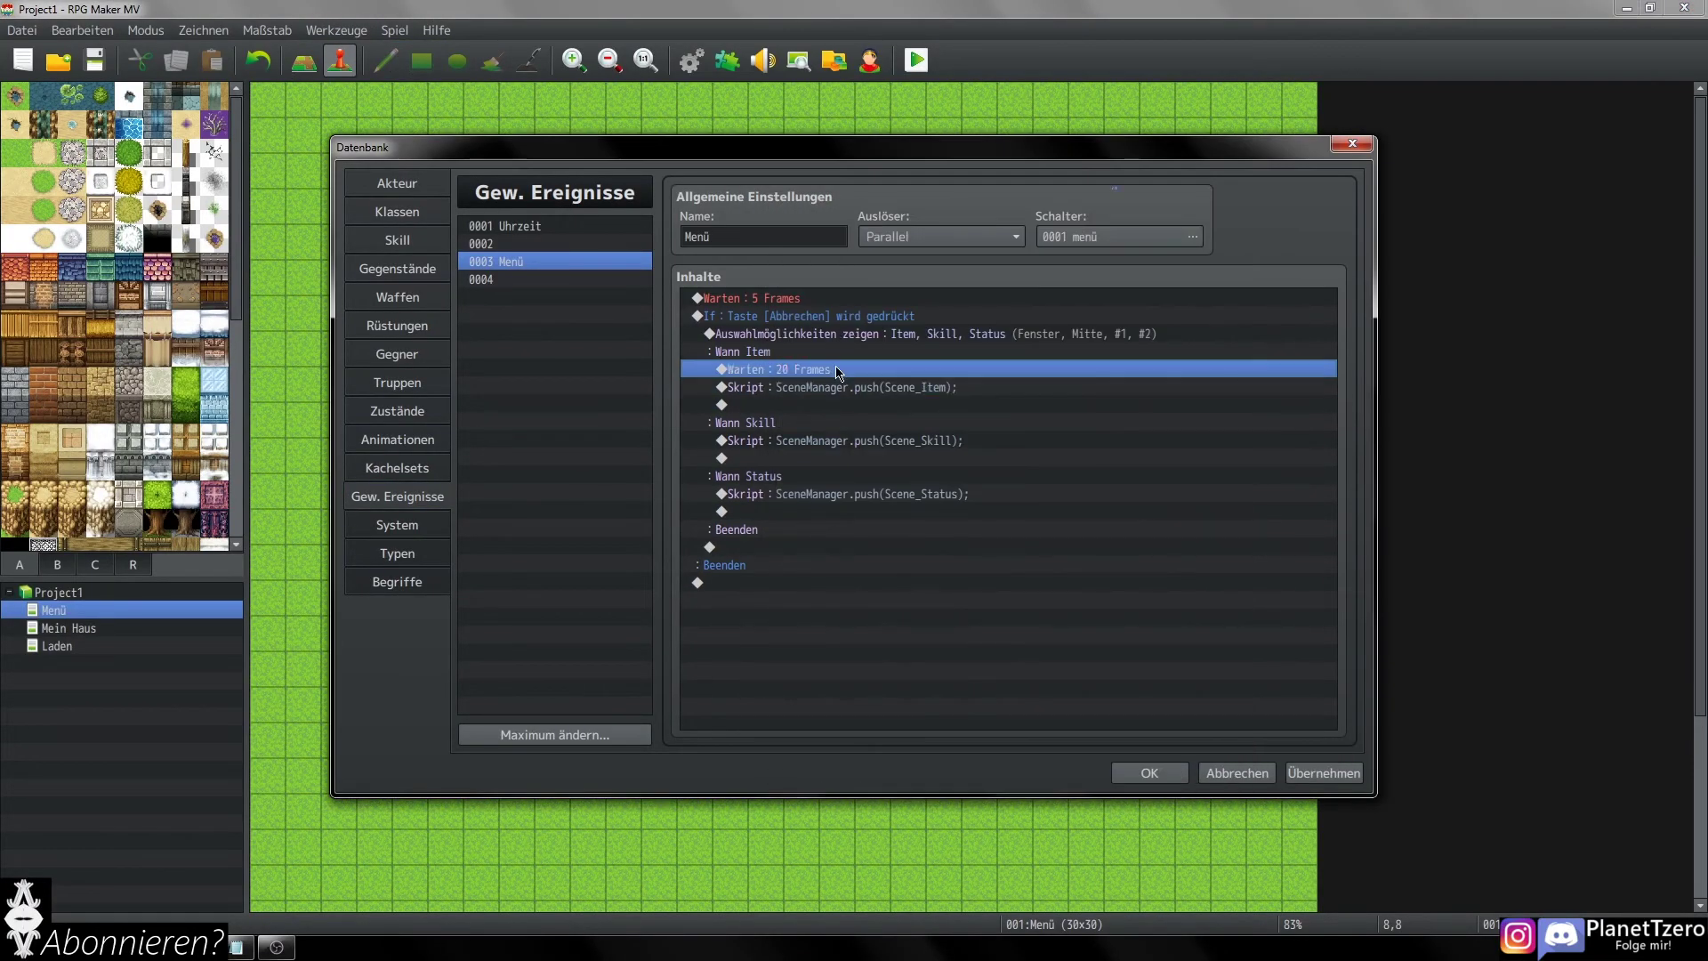
{"action": "left_click", "coordinate": [854, 440]}
{"action": "key", "text": "ctrl+v"}
{"action": "left_click", "coordinate": [854, 512]}
{"action": "key", "text": "ctrl+v"}
- Paste the 20-frame wait under Status, start the playtest and browse the item menu
{"action": "left_click", "coordinate": [1149, 772]}
{"action": "key", "text": "ctrl+r"}
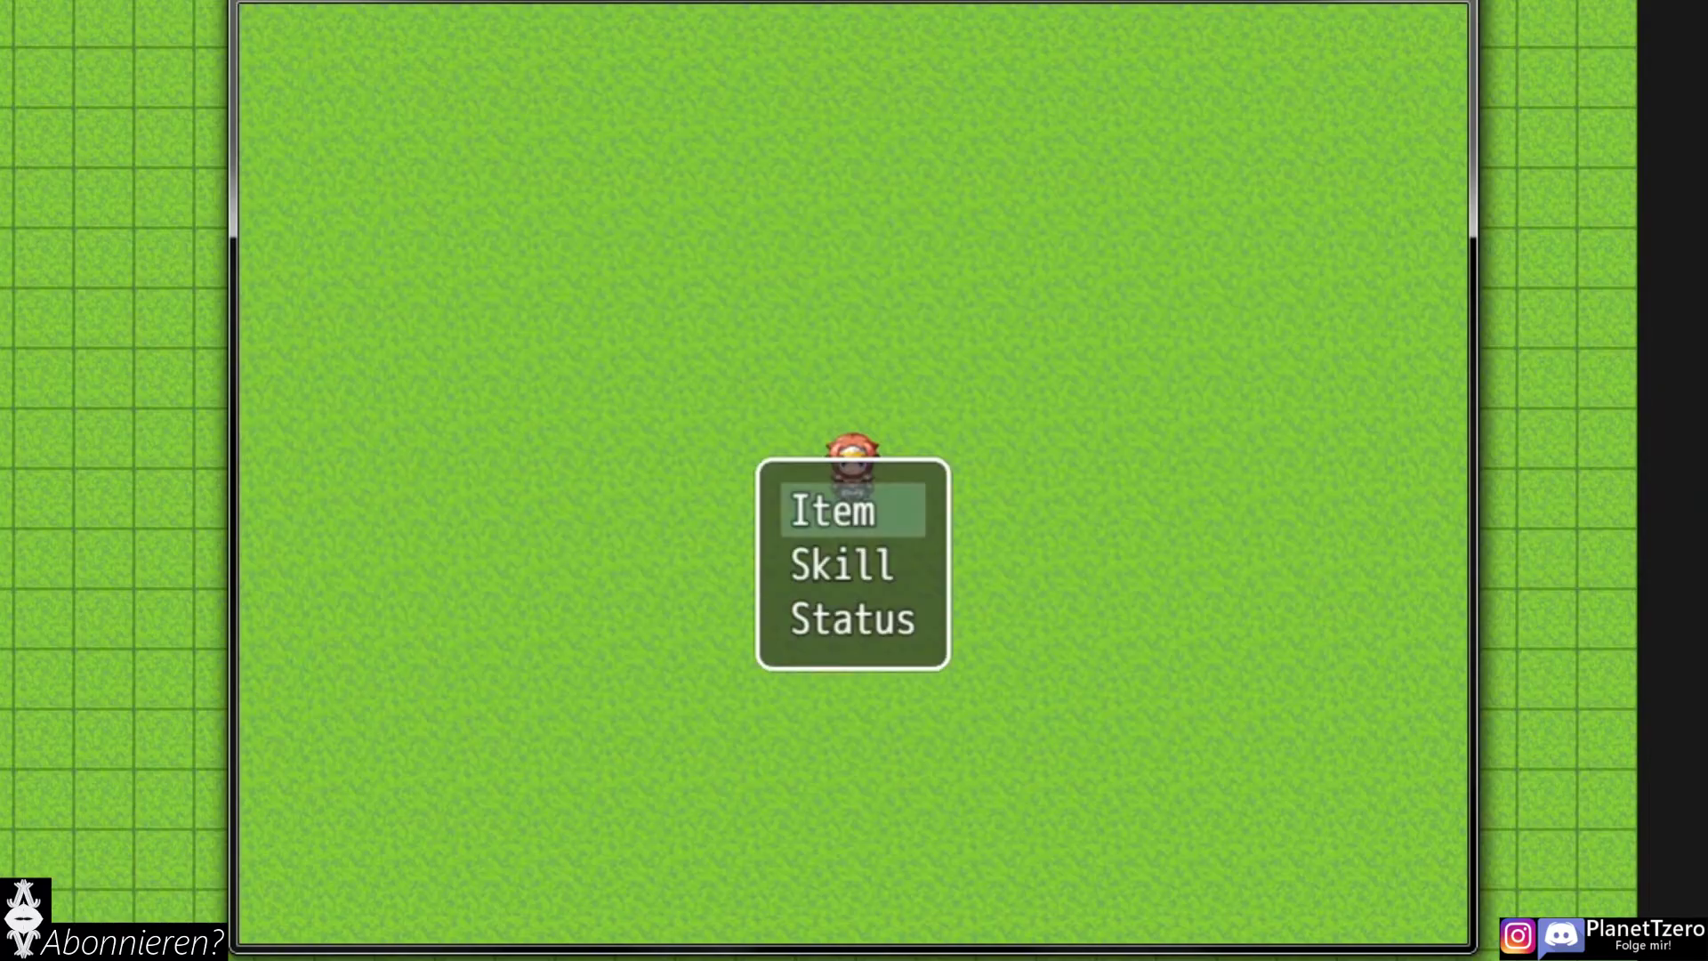
{"action": "key", "text": "Right"}
{"action": "key", "text": "Right"}
{"action": "key", "text": "Right"}
{"action": "key", "text": "Left"}
{"action": "key", "text": "Left"}
{"action": "key", "text": "Left"}
{"action": "key", "text": "Escape"}
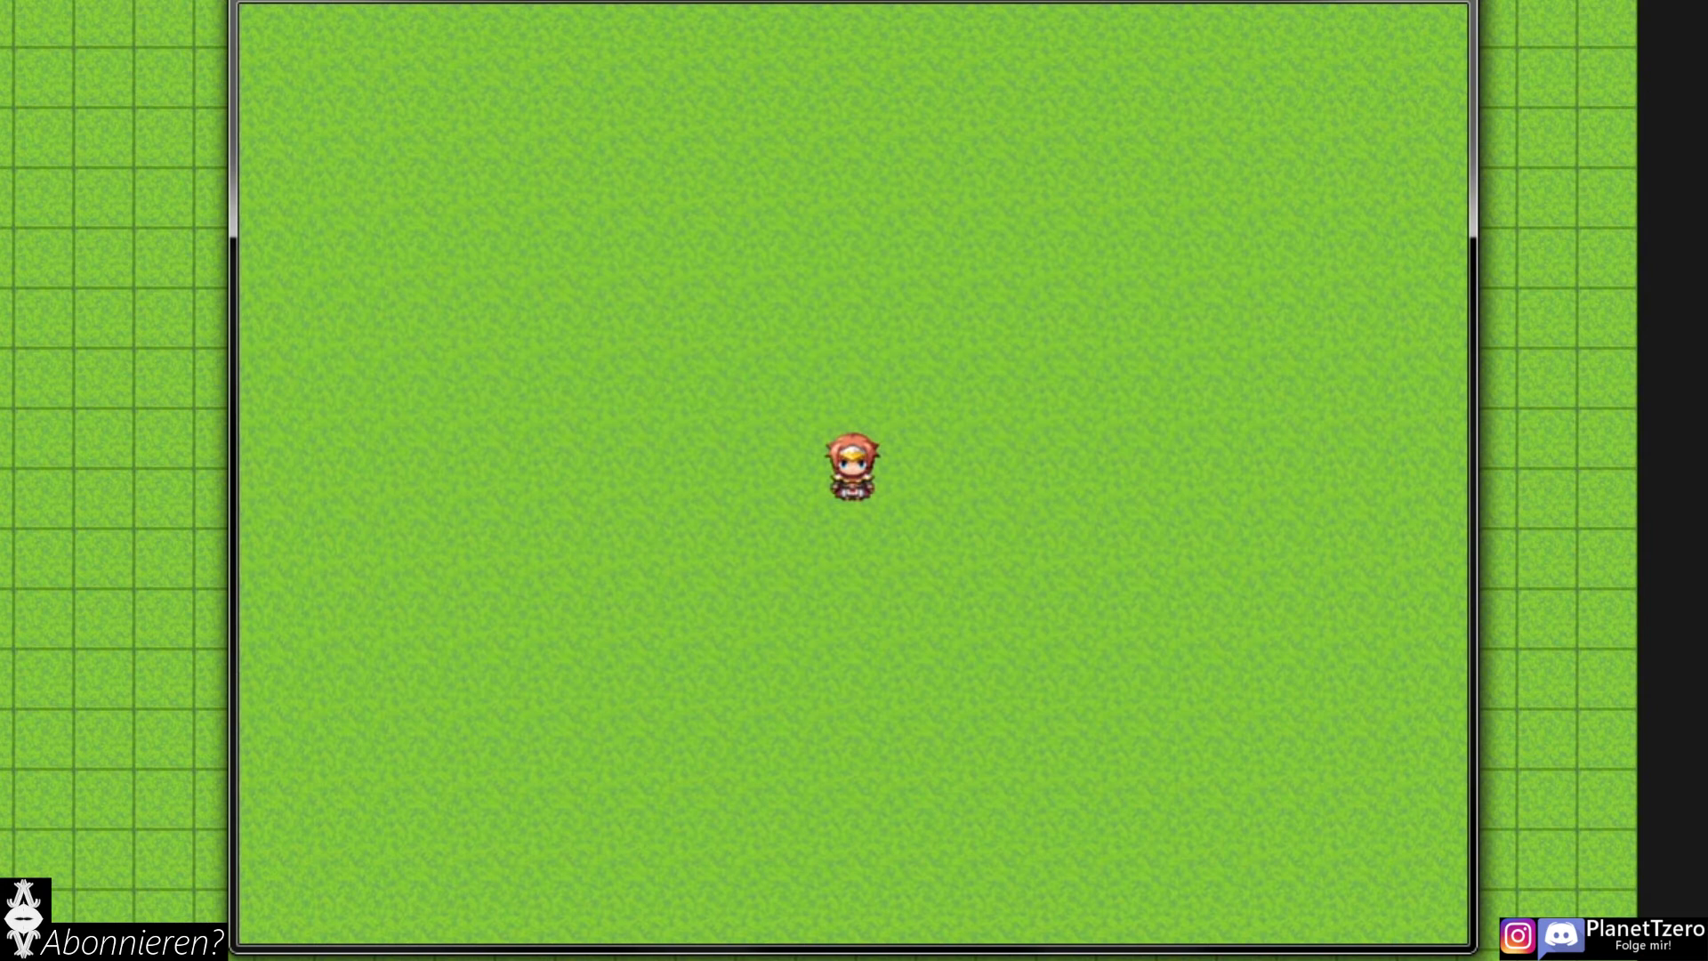
- Open the full game menu, choose Handy, dismiss its 'Hallo Hallo!' message, and reopen the menu
{"action": "key", "text": "Escape"}
{"action": "key", "text": "Escape"}
{"action": "key", "text": "Escape"}
{"action": "key", "text": "Down"}
{"action": "key", "text": "Down"}
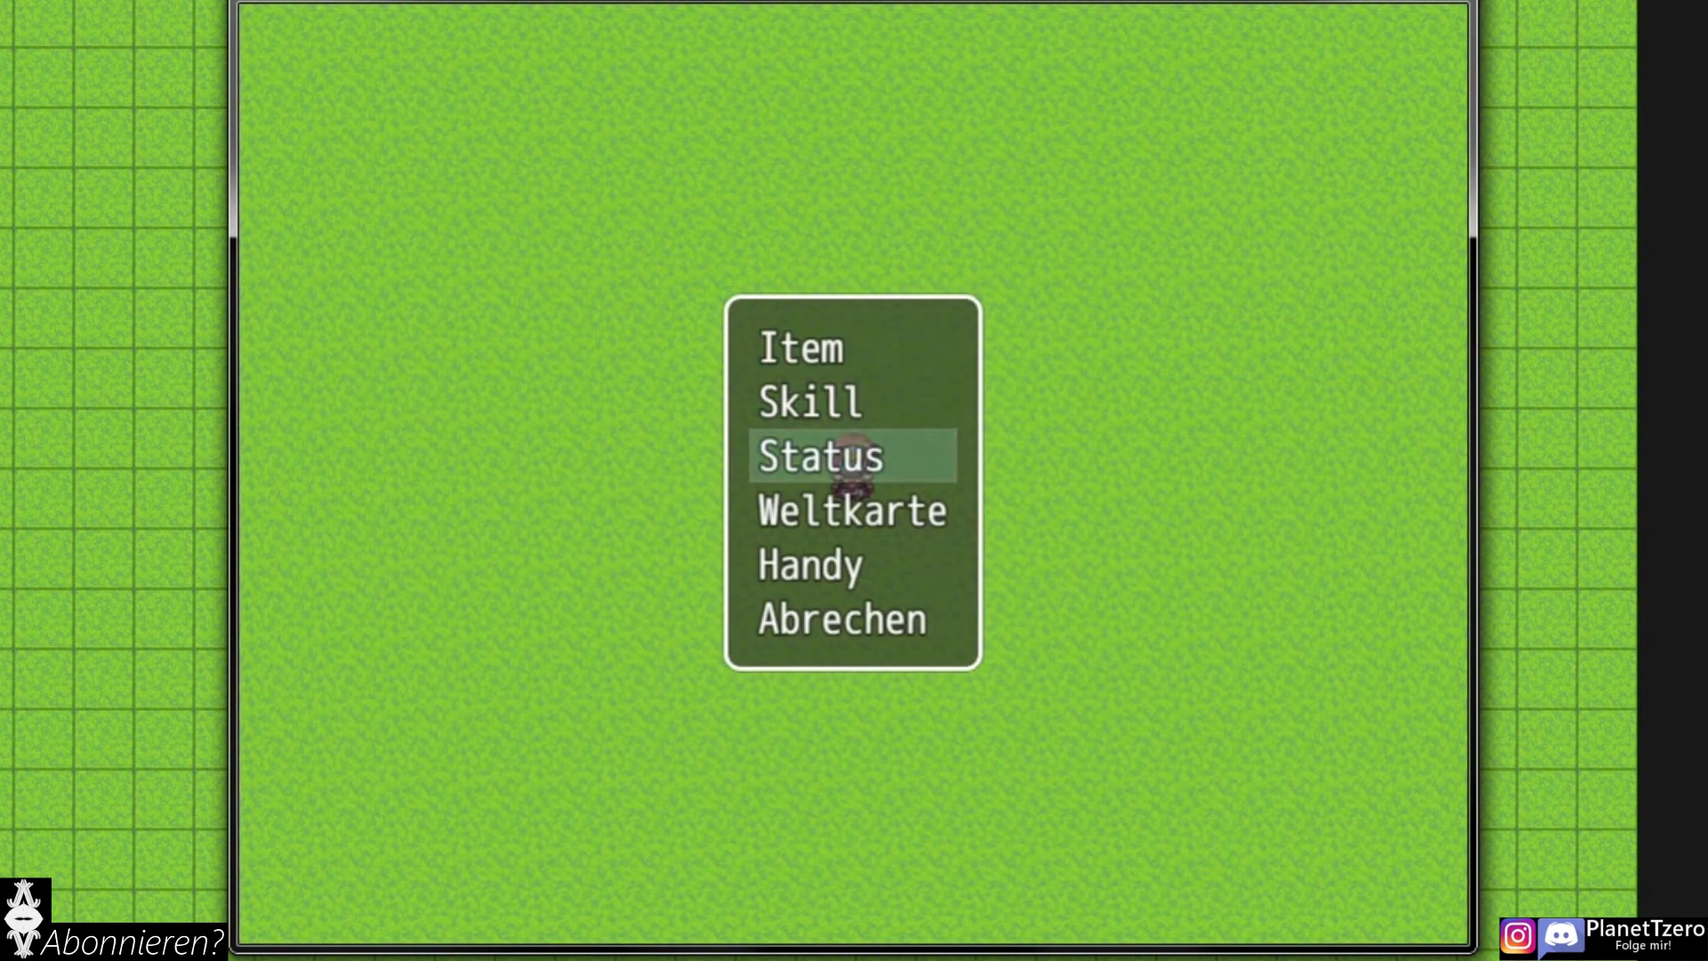
{"action": "key", "text": "Down"}
{"action": "key", "text": "Down"}
{"action": "key", "text": "Down"}
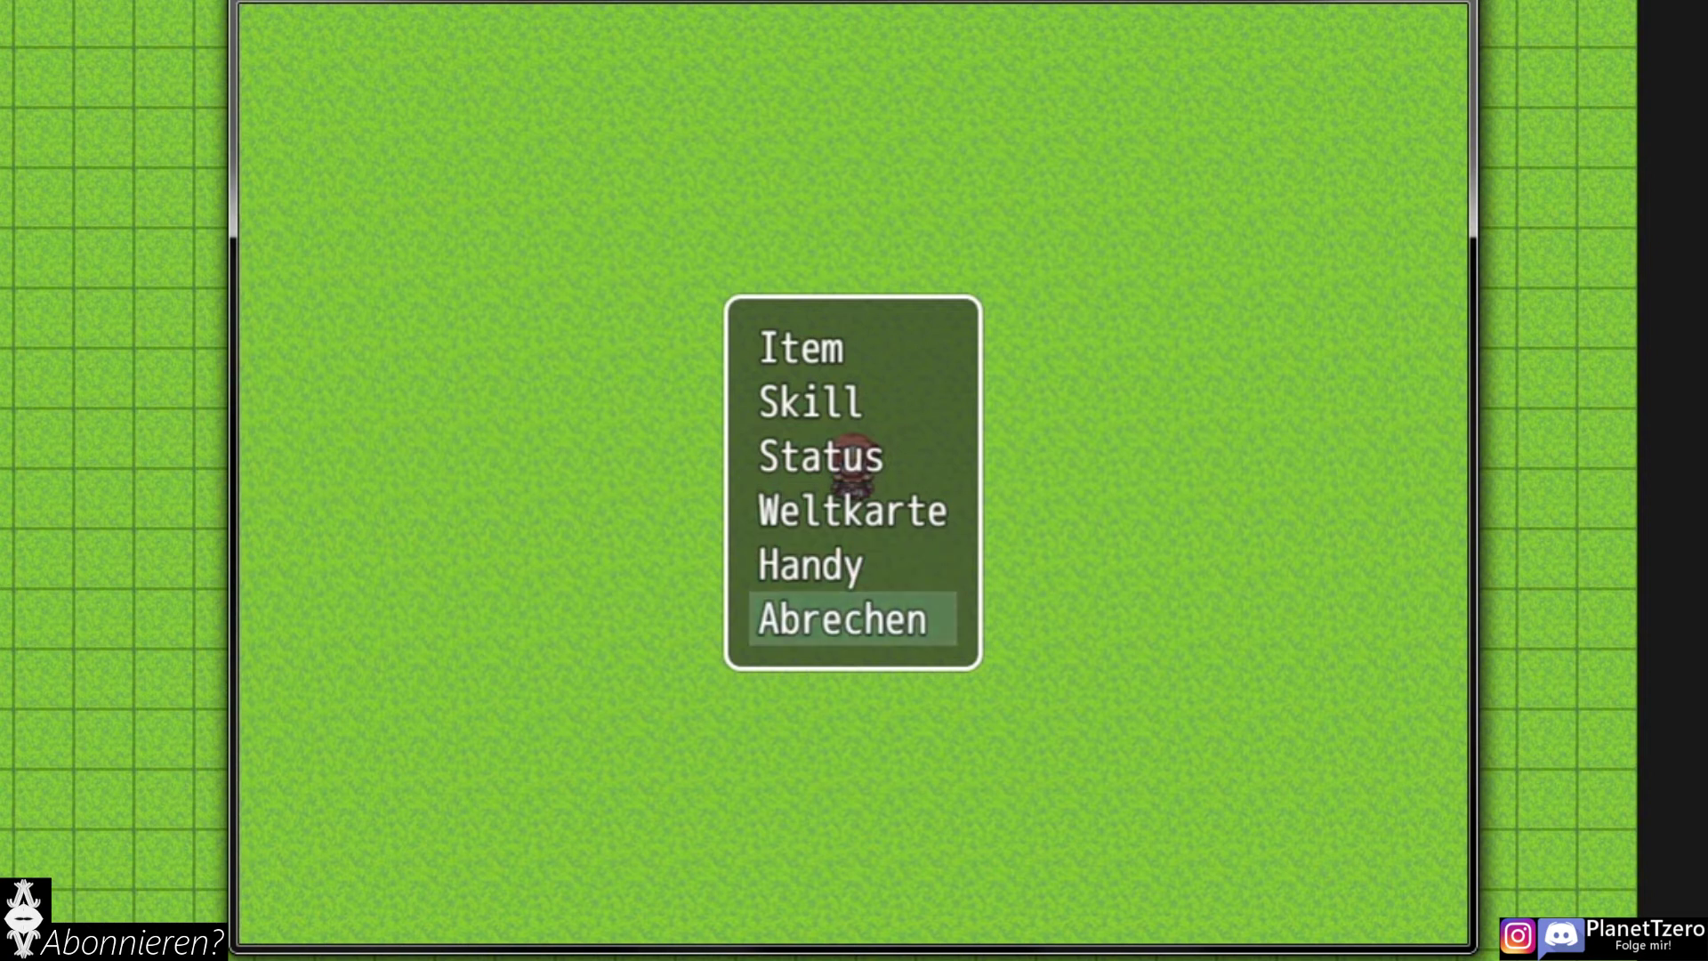
{"action": "key", "text": "Up"}
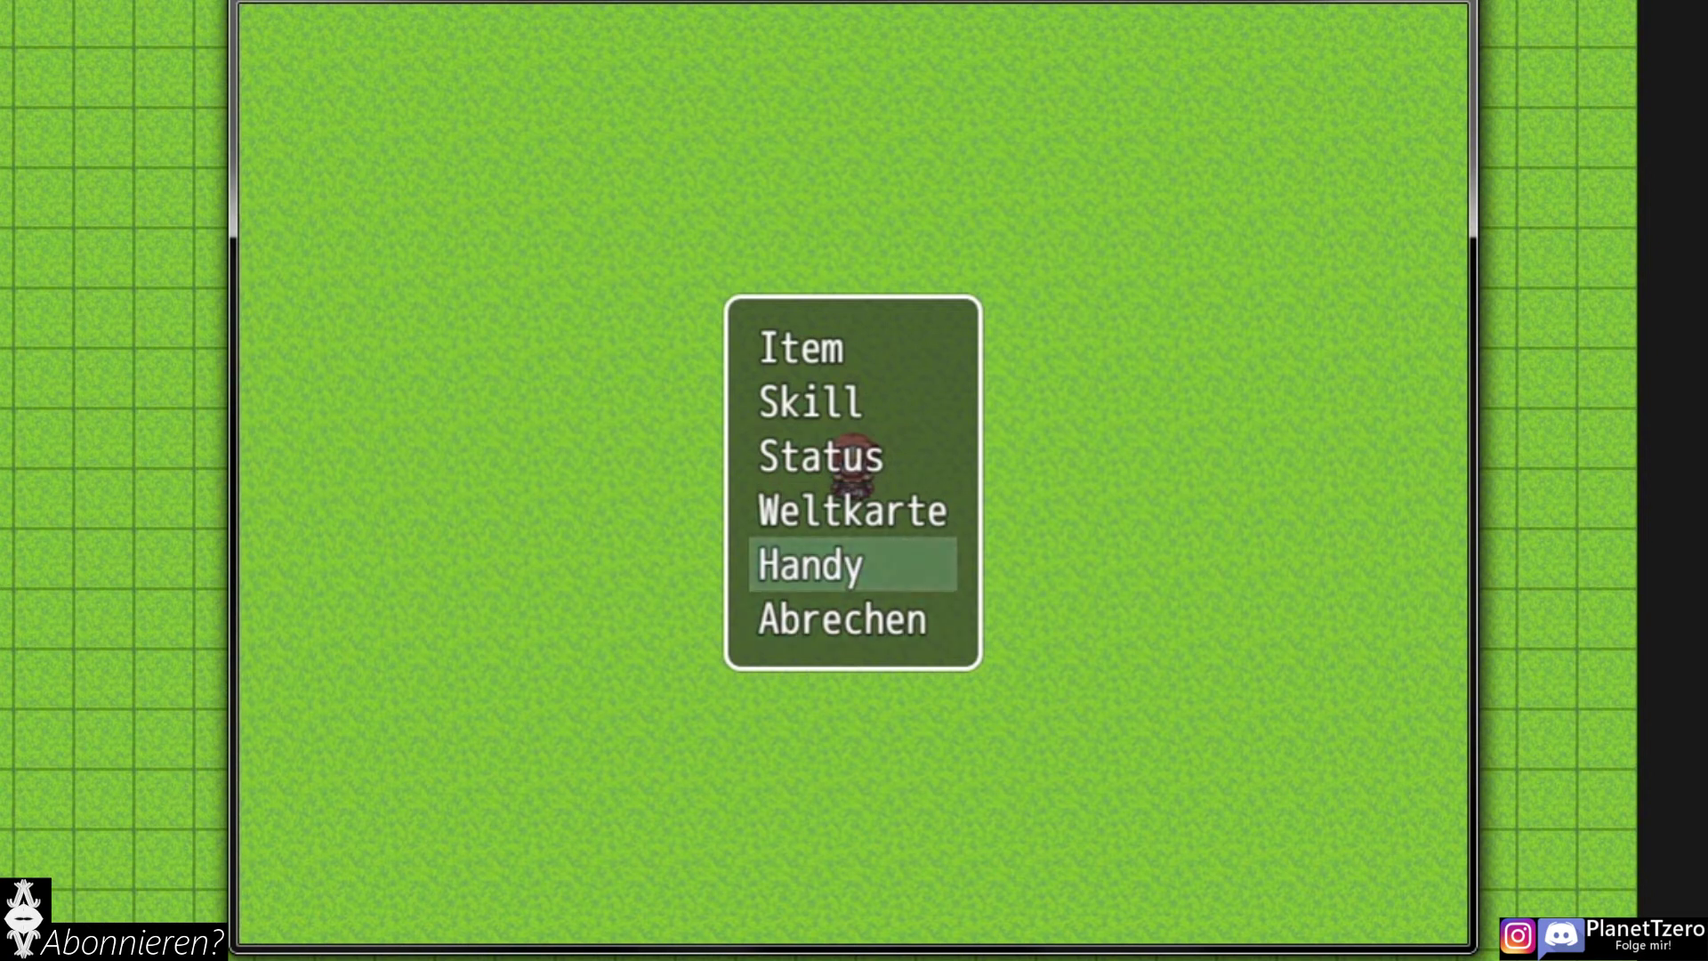
{"action": "key", "text": "Return"}
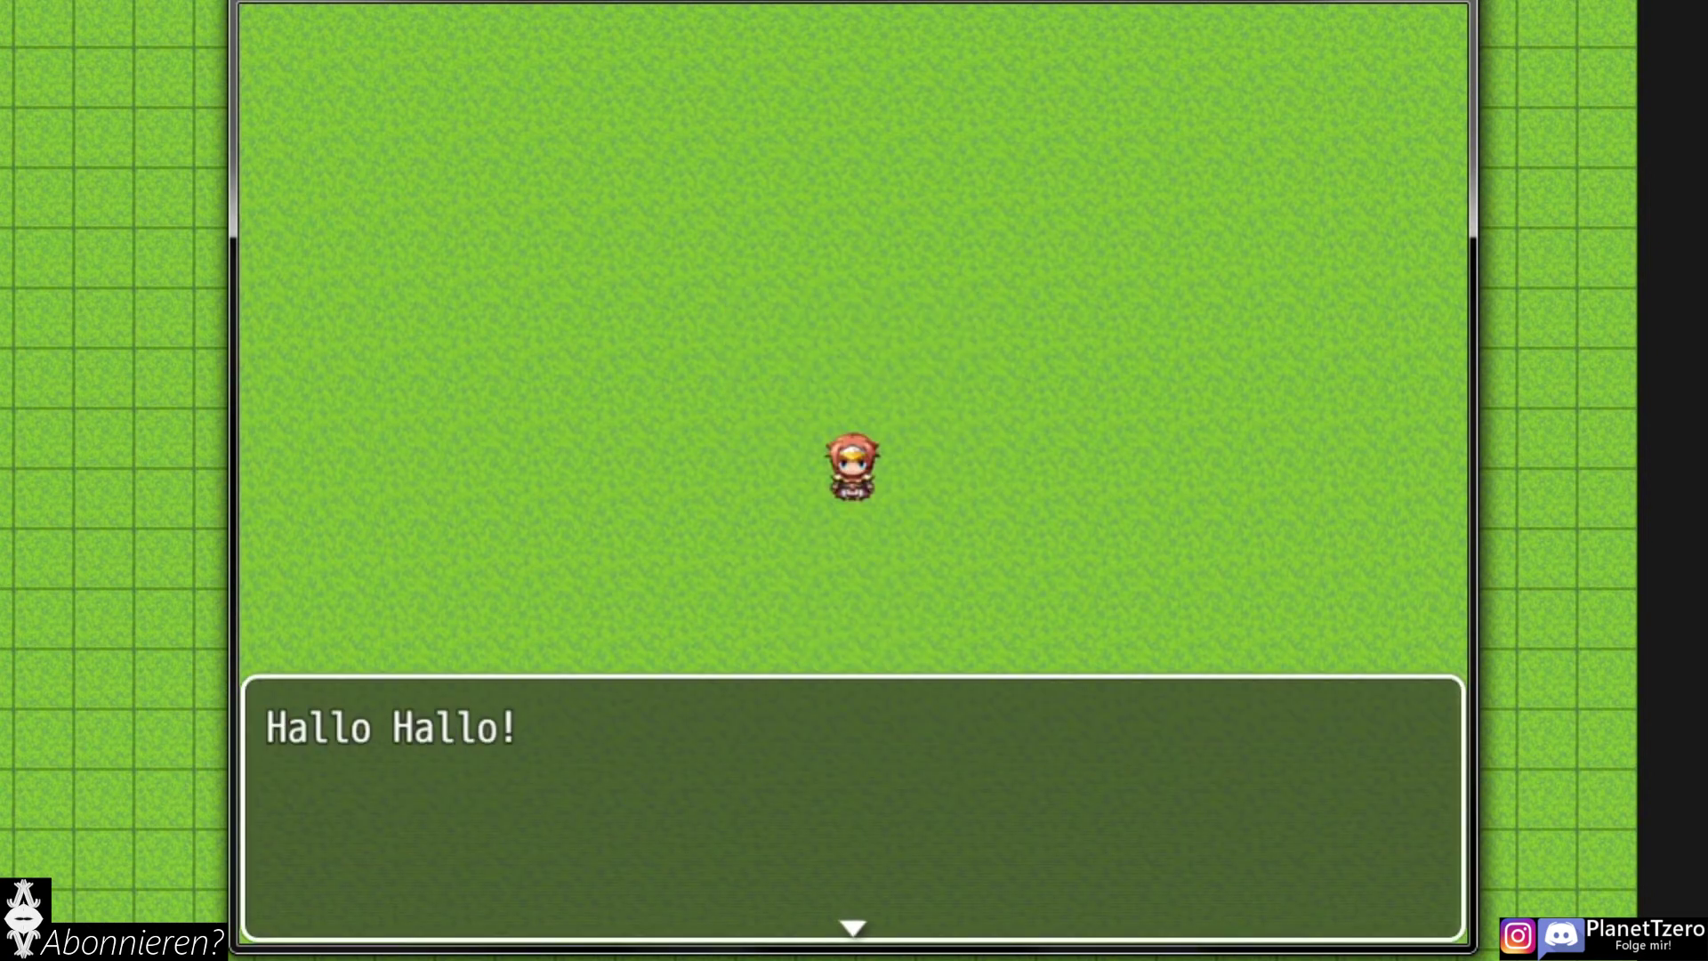
{"action": "key", "text": "Return"}
{"action": "key", "text": "Escape"}
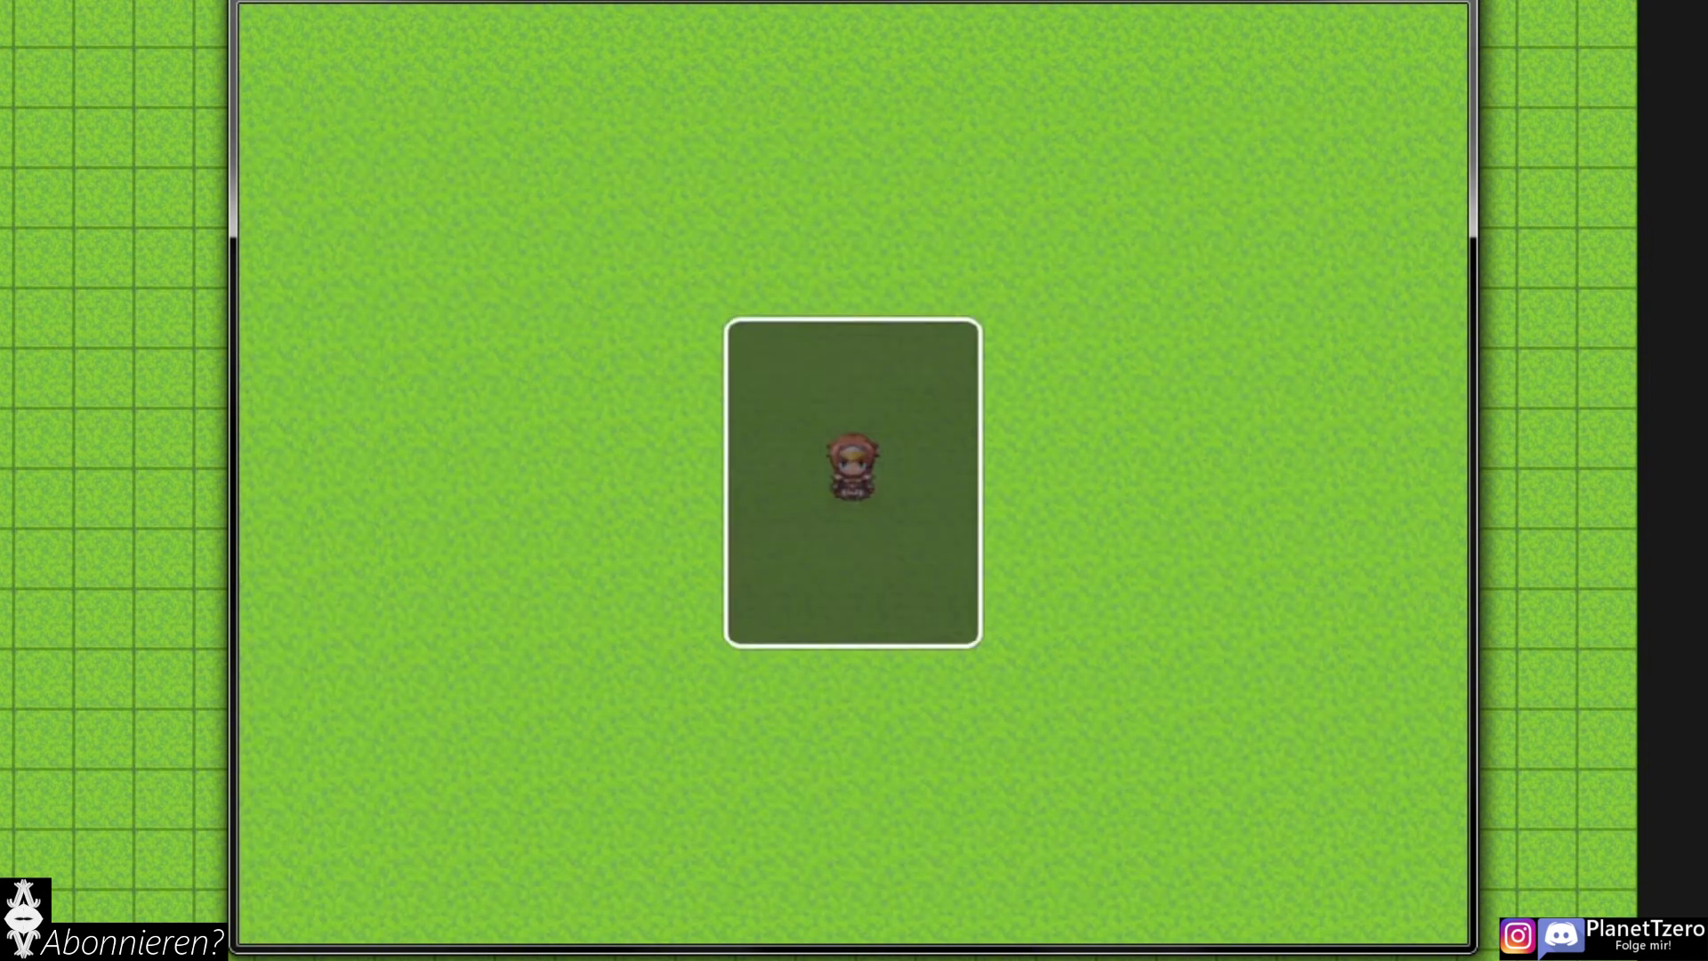
{"action": "key", "text": "Down"}
{"action": "key", "text": "Down"}
{"action": "key", "text": "Down"}
{"action": "key", "text": "Down"}
{"action": "key", "text": "Down"}
{"action": "key", "text": "Up"}
{"action": "key", "text": "Up"}
{"action": "key", "text": "Up"}
{"action": "key", "text": "Up"}
{"action": "key", "text": "Up"}
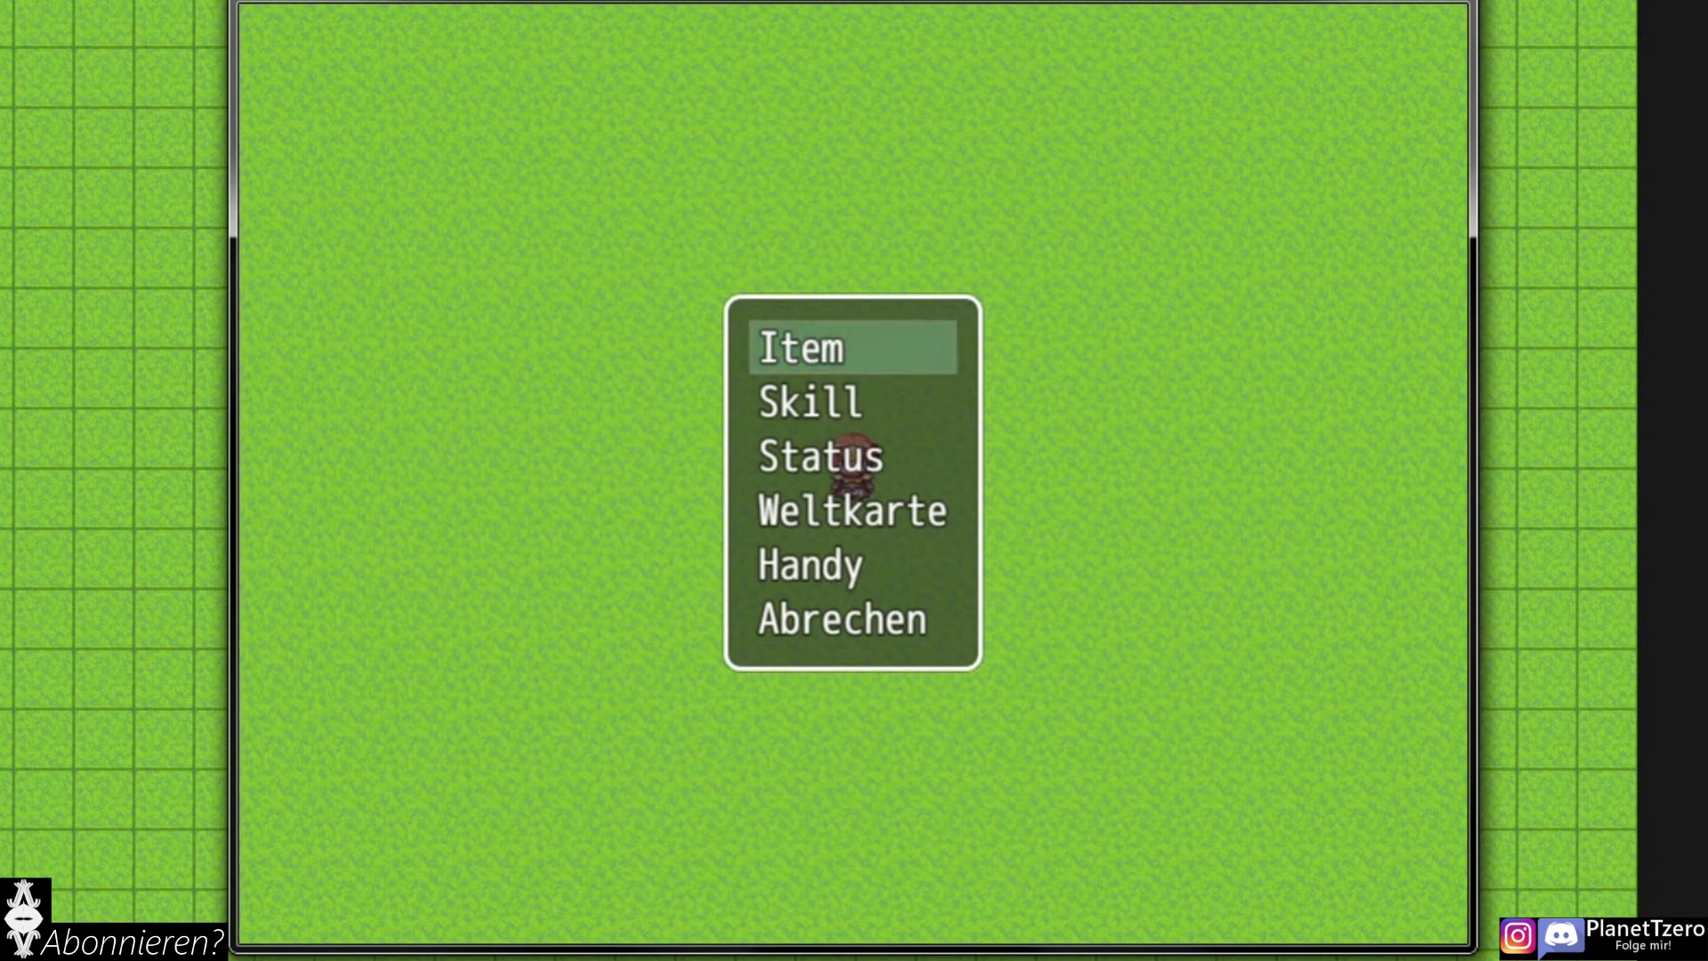